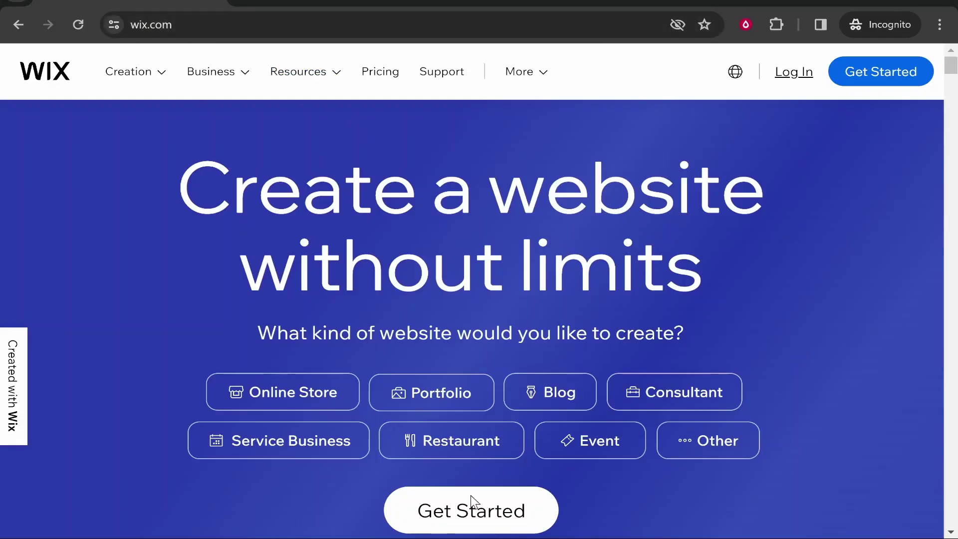
Start creating a new site from the Wix account's sites page and choose to set it up without AI.
{"action": "left_click", "coordinate": [859, 4]}
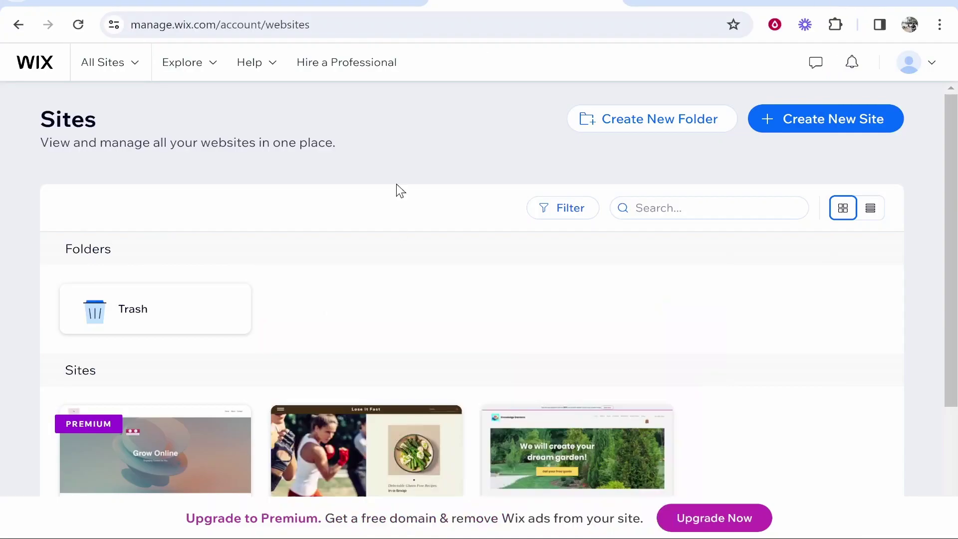
{"action": "scroll", "coordinate": [436, 283], "scroll_direction": "down", "scroll_amount": 3}
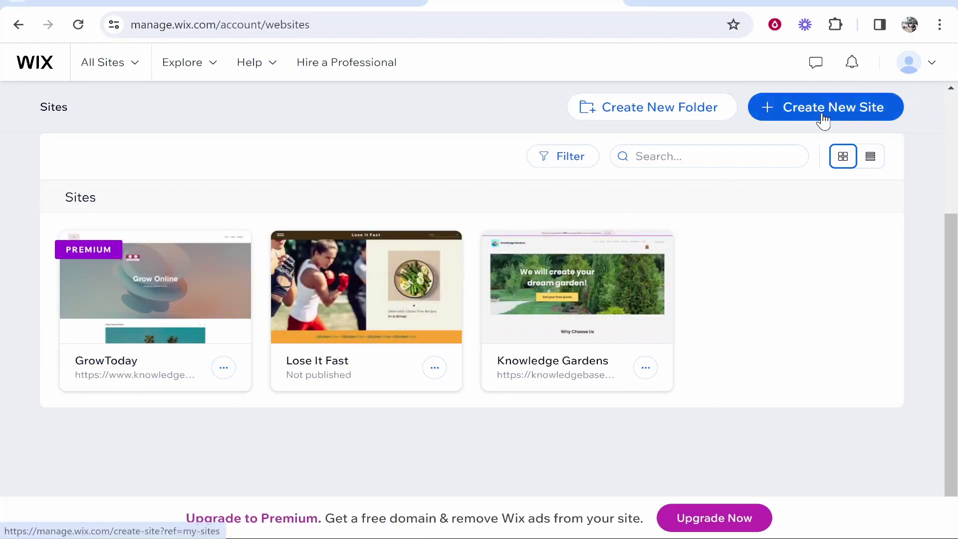
{"action": "left_click", "coordinate": [761, 115]}
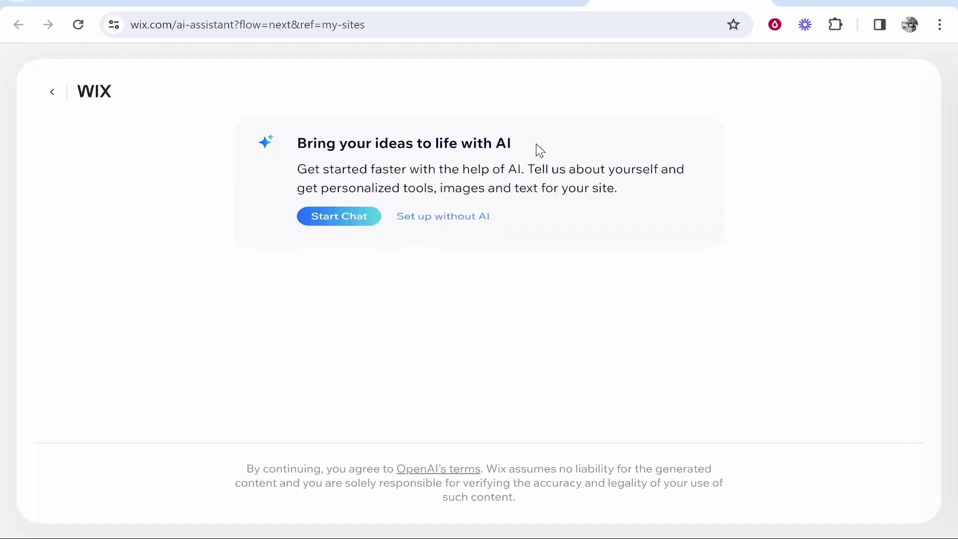
{"action": "left_click_drag", "start_coordinate": [529, 144], "coordinate": [278, 159]}
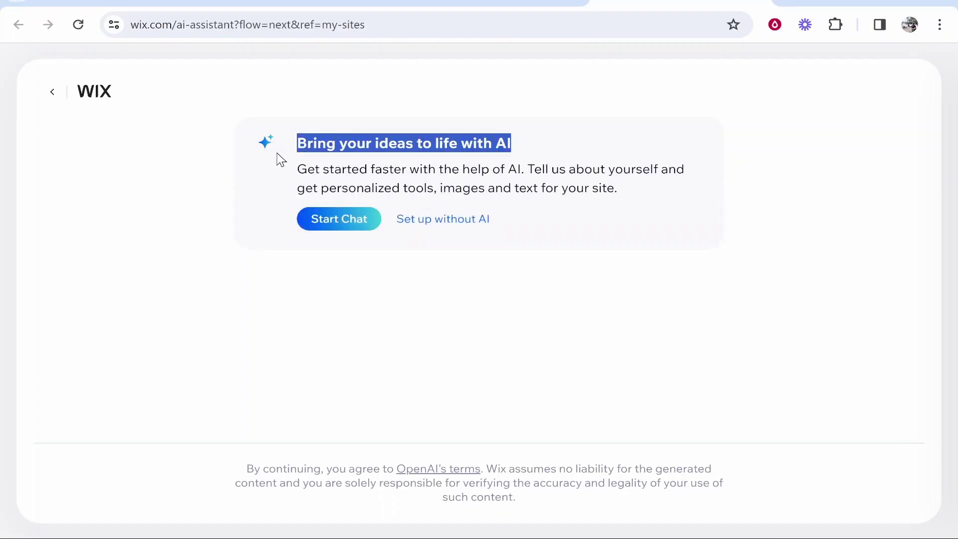
{"action": "left_click", "coordinate": [344, 142]}
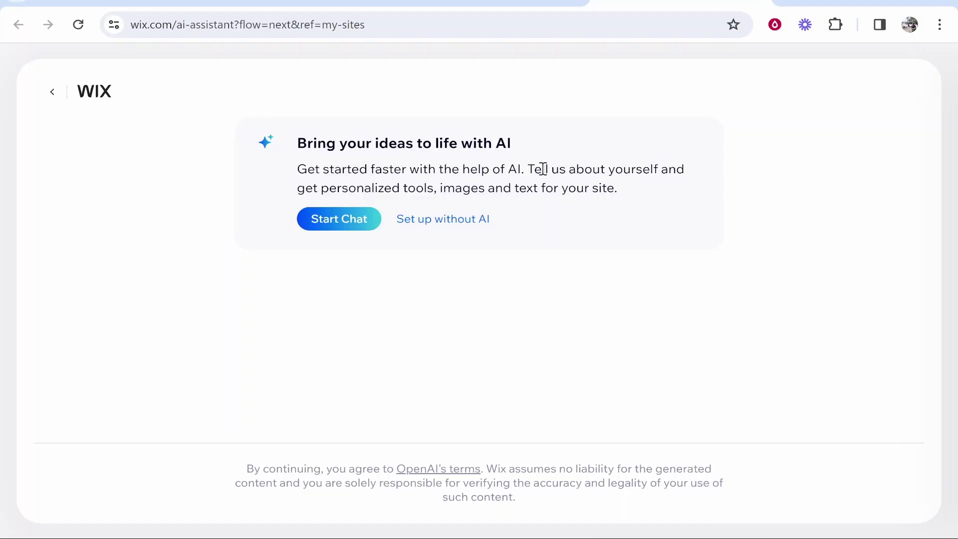
{"action": "left_click", "coordinate": [449, 222]}
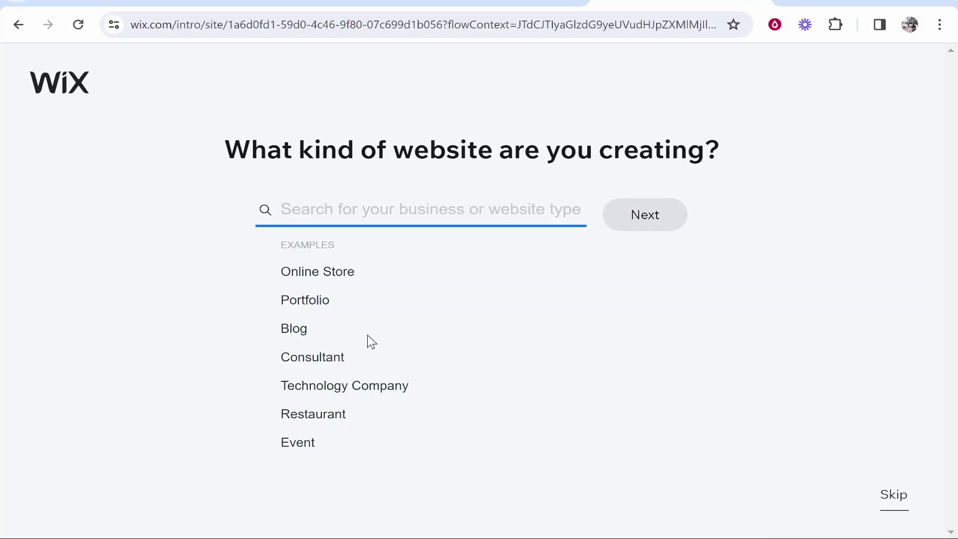
Set the kind of website to Blog, look through the suggested blog types, and proceed to naming the site.
{"action": "type", "text": "blog"}
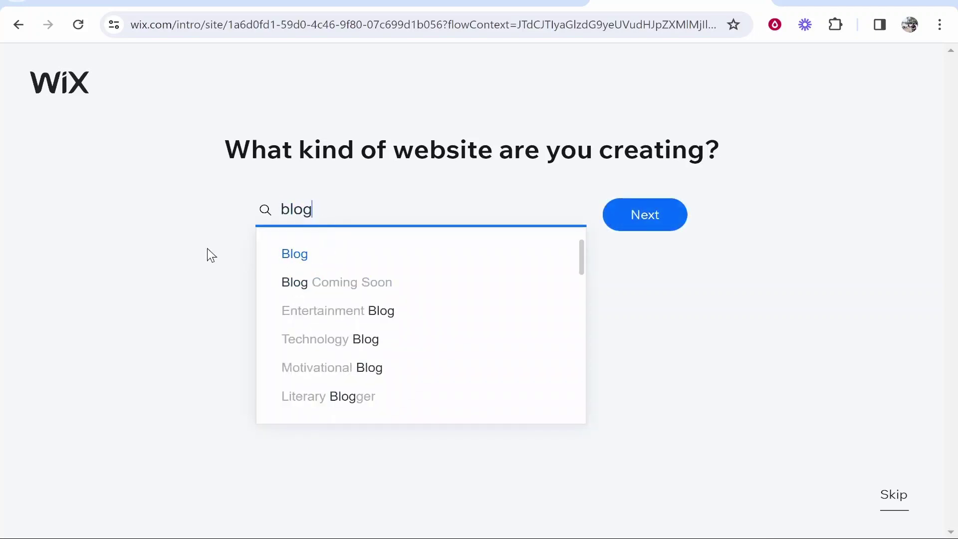
{"action": "left_click", "coordinate": [301, 256]}
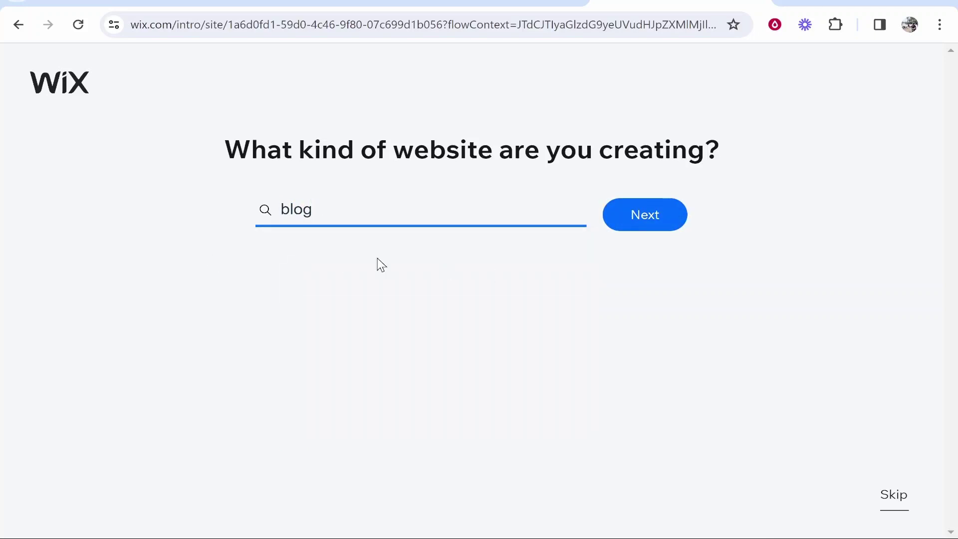
{"action": "left_click", "coordinate": [346, 207]}
{"action": "scroll", "coordinate": [429, 300], "scroll_direction": "down", "scroll_amount": 3}
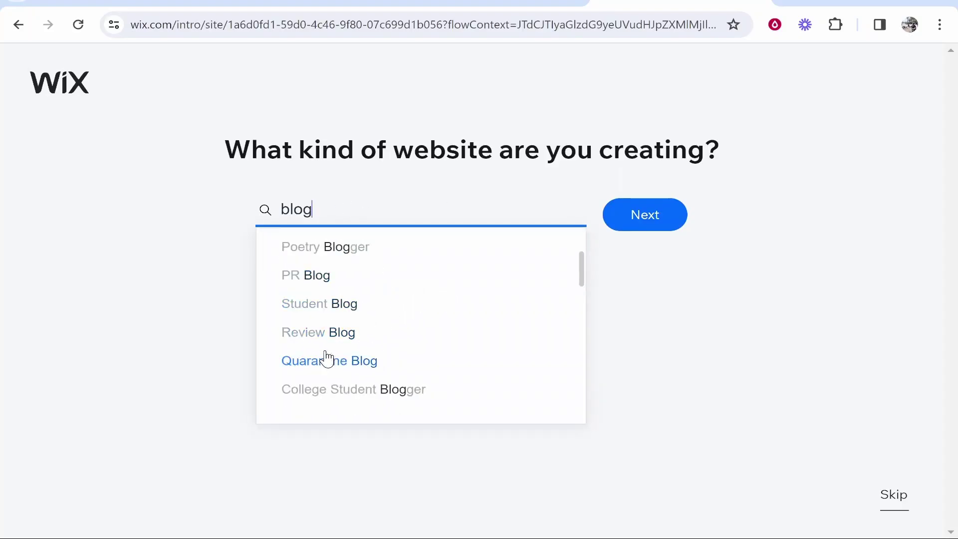
{"action": "scroll", "coordinate": [330, 291], "scroll_direction": "down", "scroll_amount": 2}
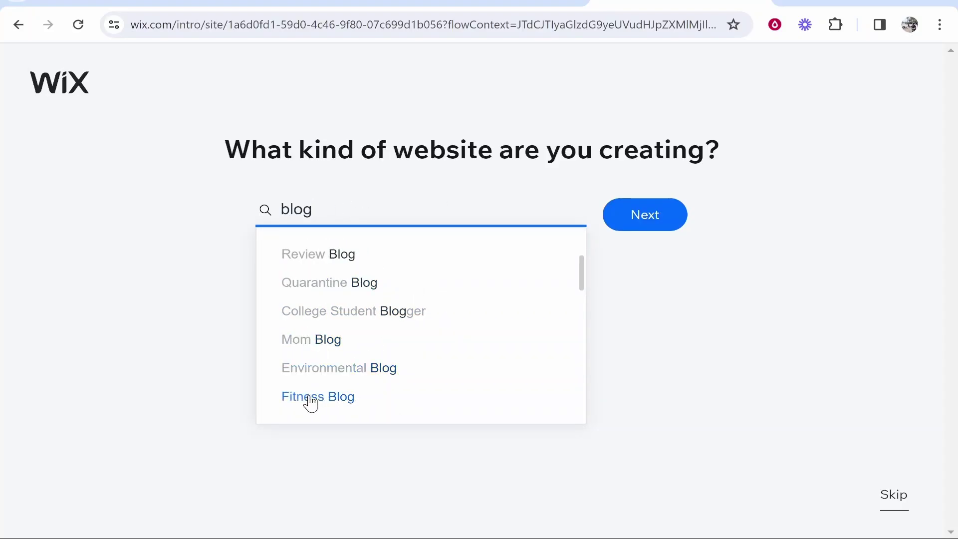
{"action": "scroll", "coordinate": [334, 379], "scroll_direction": "down", "scroll_amount": 5}
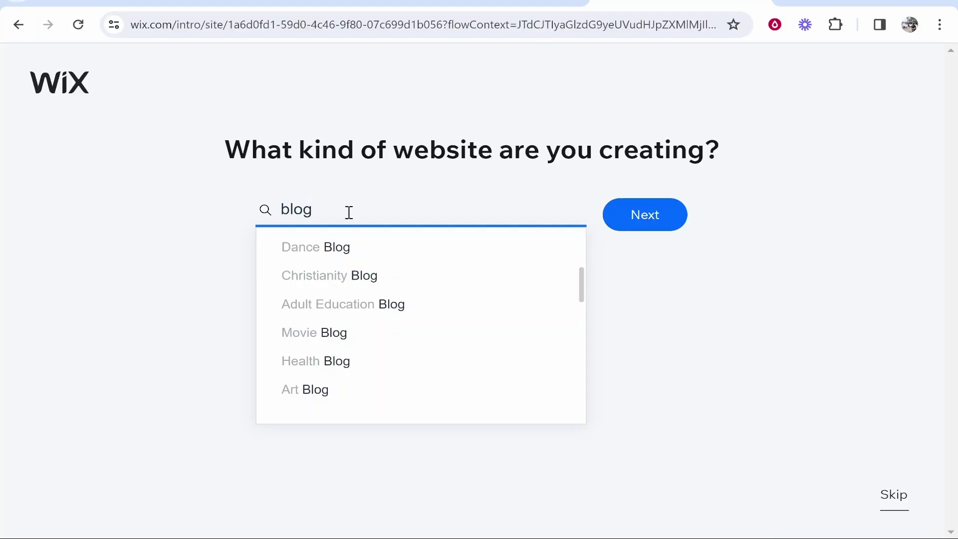
{"action": "left_click", "coordinate": [681, 221]}
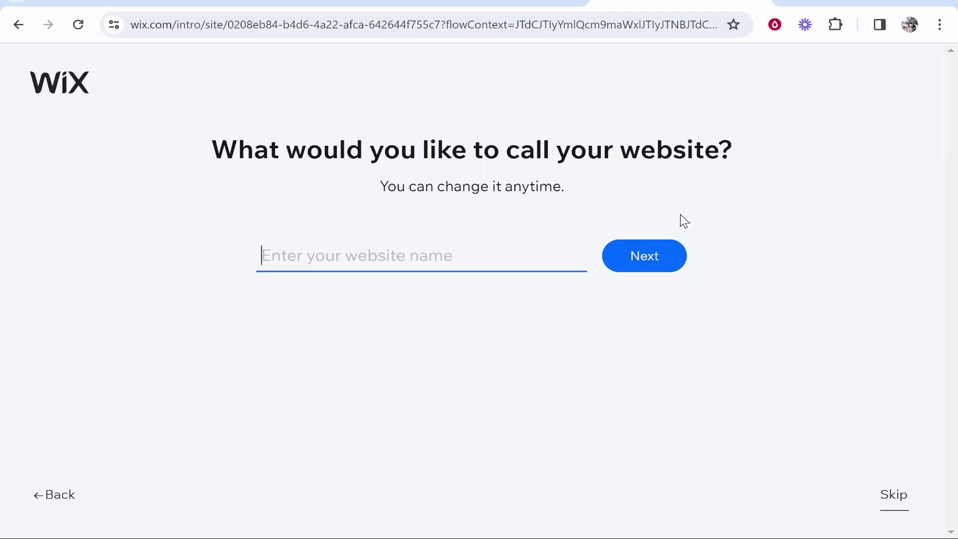
Name the website "Thailand Blog" and proceed to the feature selection.
{"action": "type", "text": "Tha"}
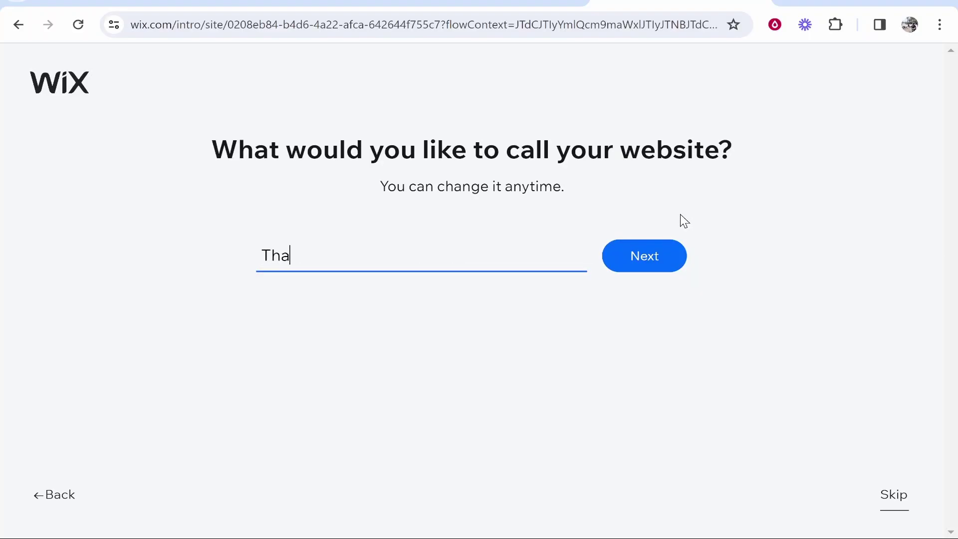
{"action": "type", "text": "uland Blog"}
{"action": "left_click", "coordinate": [650, 262]}
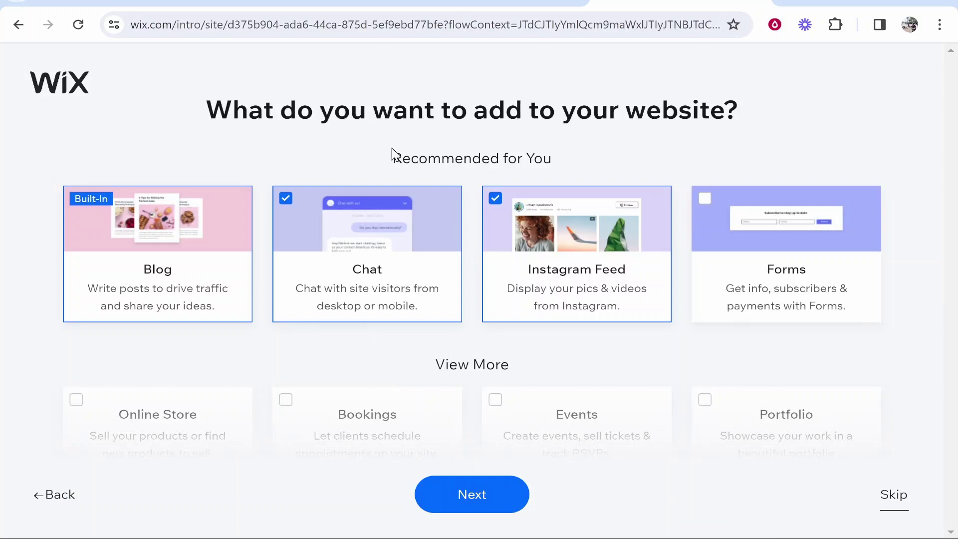
Deselect the Chat and Instagram Feed features, review the additional features, and proceed with only the built-in Blog.
{"action": "left_click_drag", "start_coordinate": [216, 110], "coordinate": [669, 122]}
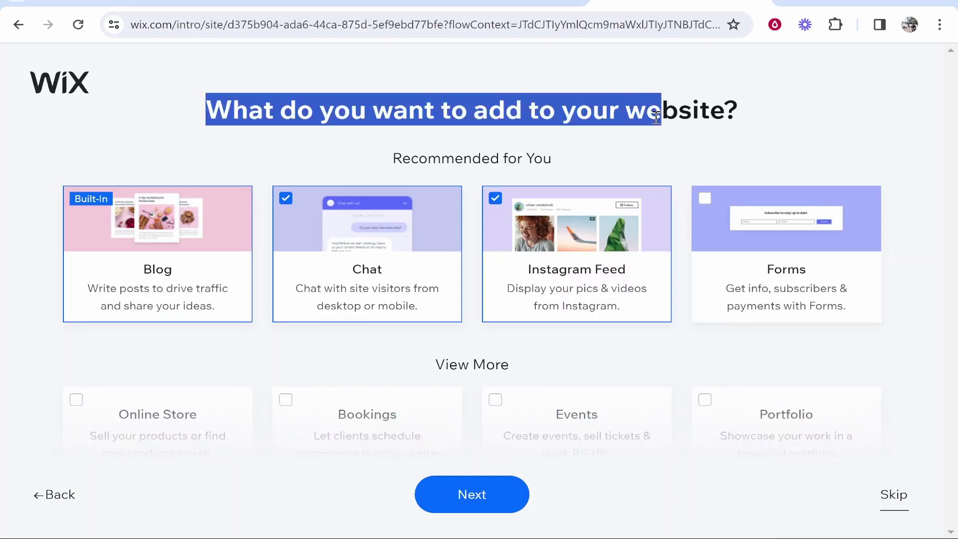
{"action": "left_click", "coordinate": [584, 131]}
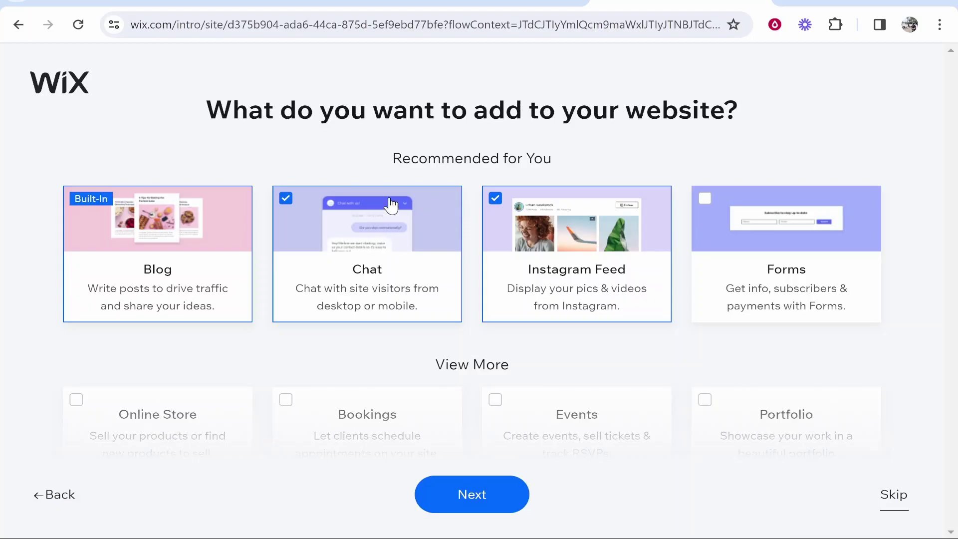
{"action": "left_click", "coordinate": [402, 235]}
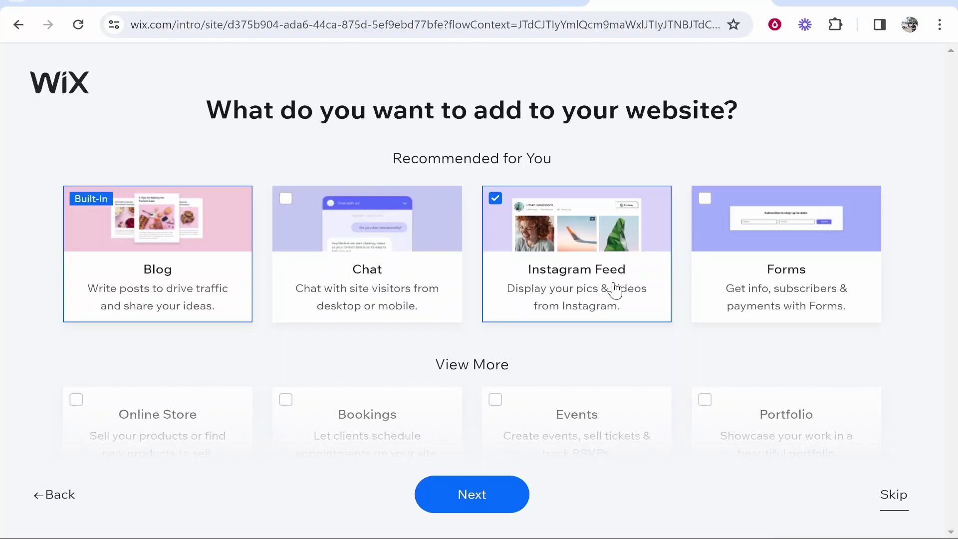
{"action": "left_click", "coordinate": [496, 204]}
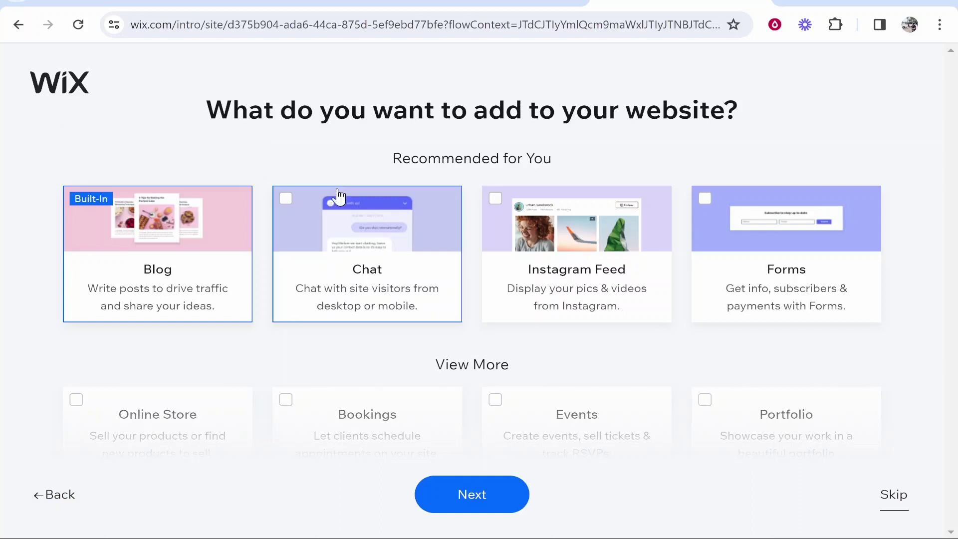
{"action": "scroll", "coordinate": [358, 383], "scroll_direction": "down", "scroll_amount": 2}
{"action": "scroll", "coordinate": [359, 383], "scroll_direction": "down", "scroll_amount": 2}
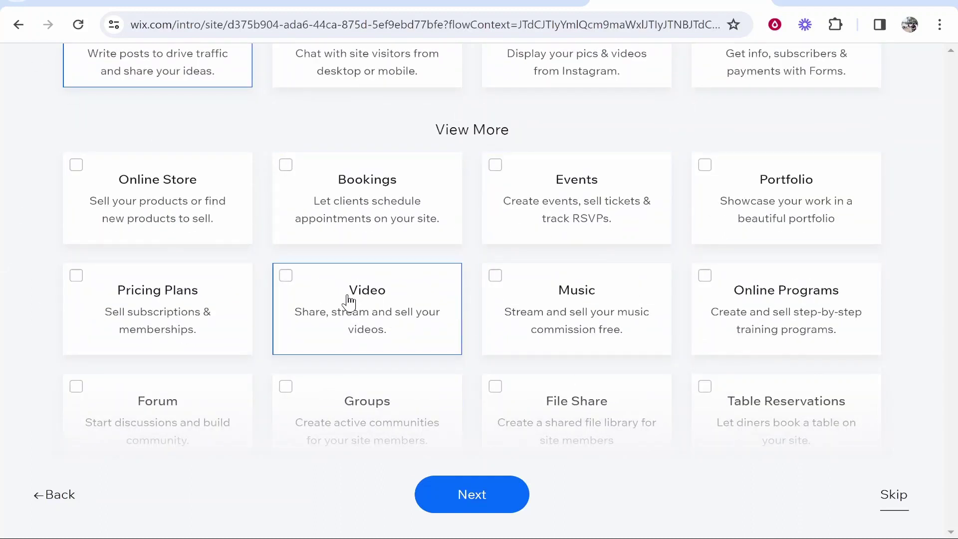
{"action": "scroll", "coordinate": [753, 219], "scroll_direction": "down", "scroll_amount": 2}
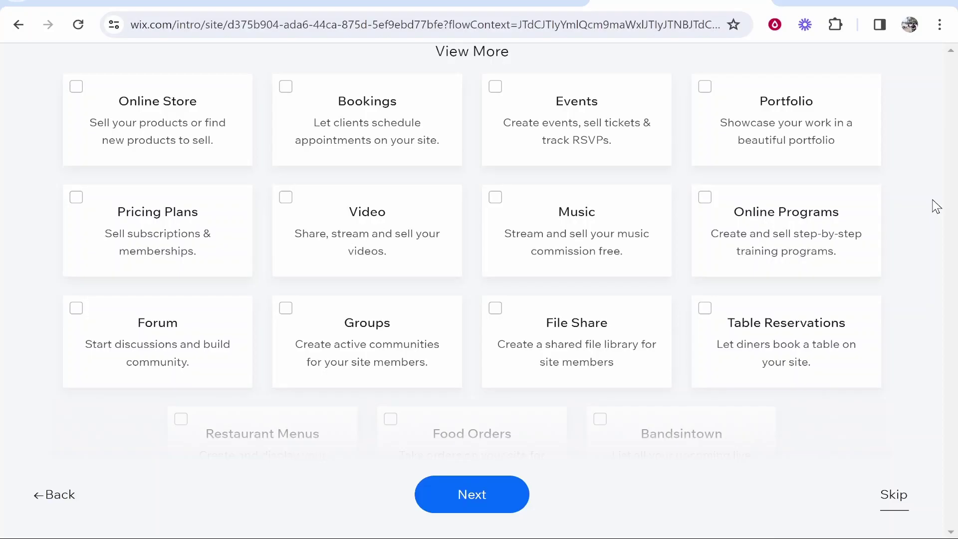
{"action": "scroll", "coordinate": [699, 239], "scroll_direction": "down", "scroll_amount": 2}
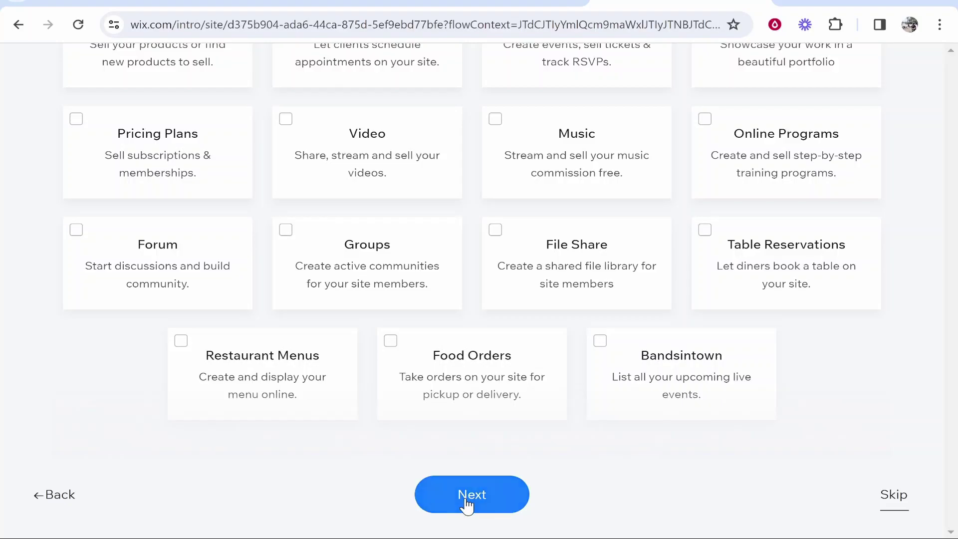
{"action": "left_click", "coordinate": [466, 502]}
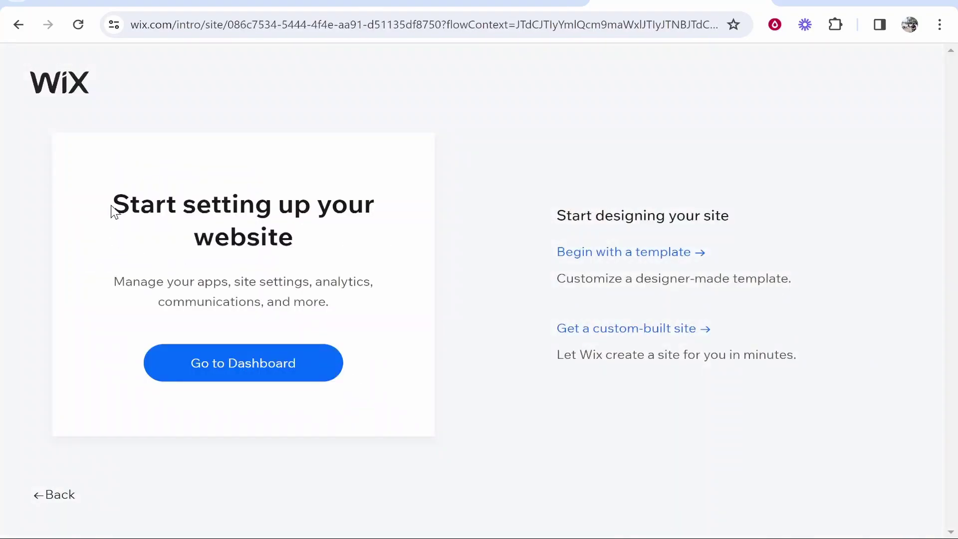
Choose to begin designing the site with a template.
{"action": "left_click_drag", "start_coordinate": [113, 211], "coordinate": [351, 199]}
{"action": "left_click", "coordinate": [320, 206]}
{"action": "left_click", "coordinate": [640, 259]}
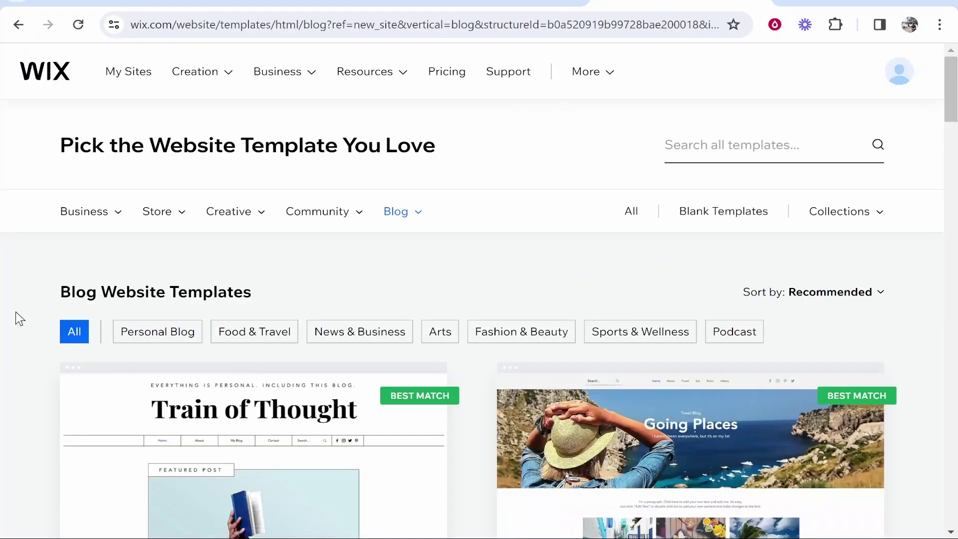
Sort the blog website templates by Top Templates.
{"action": "left_click_drag", "start_coordinate": [58, 292], "coordinate": [353, 291]}
{"action": "left_click", "coordinate": [332, 282]}
{"action": "scroll", "coordinate": [344, 287], "scroll_direction": "down", "scroll_amount": 5}
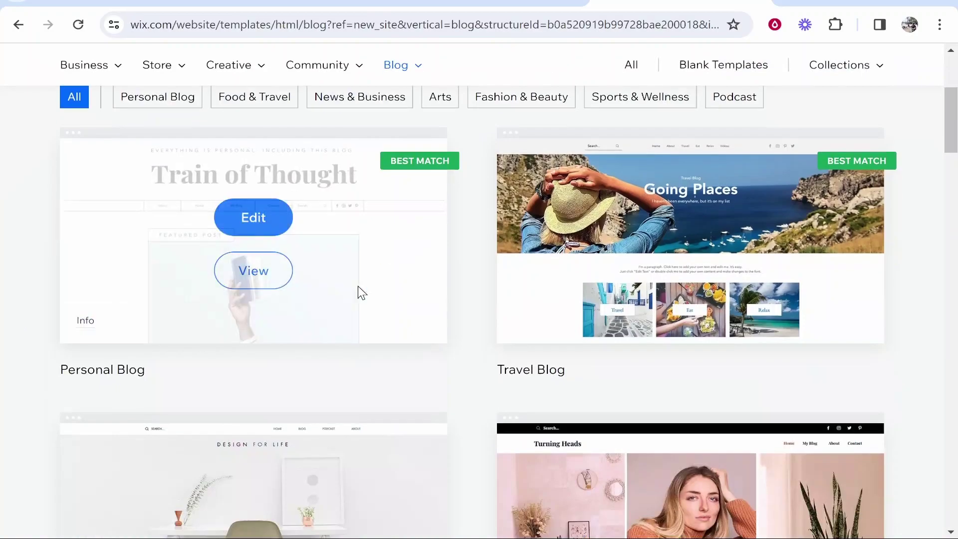
{"action": "scroll", "coordinate": [868, 268], "scroll_direction": "up", "scroll_amount": 3}
{"action": "left_click", "coordinate": [849, 215]}
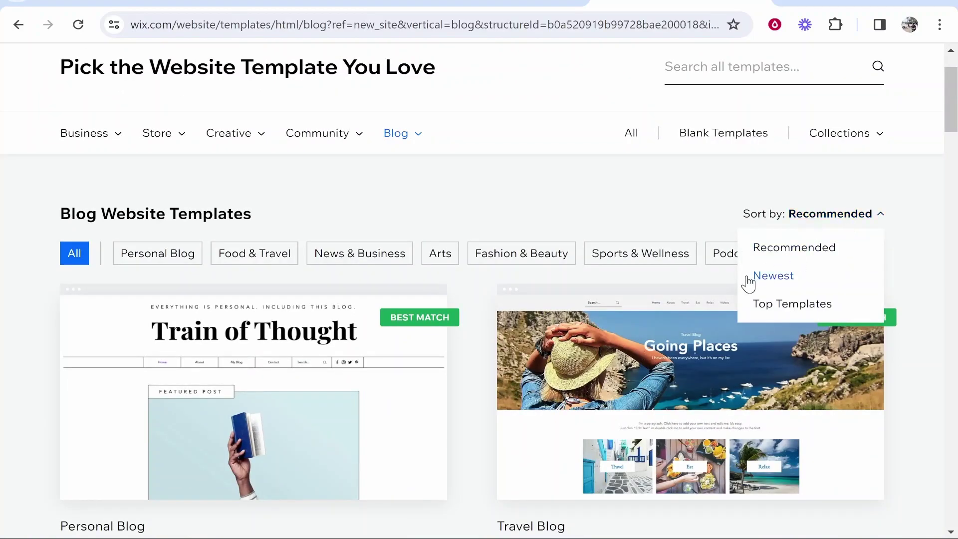
{"action": "left_click", "coordinate": [770, 311]}
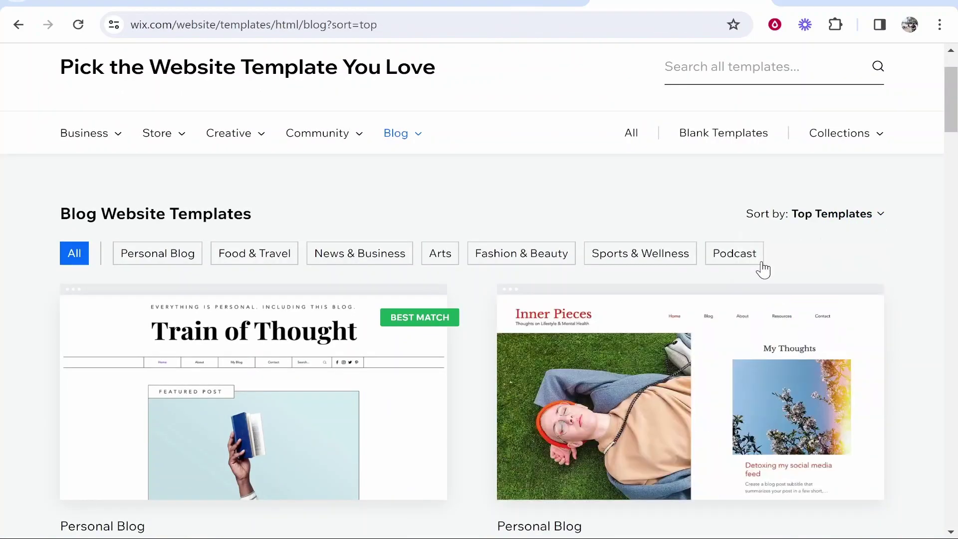
{"action": "left_click", "coordinate": [827, 215]}
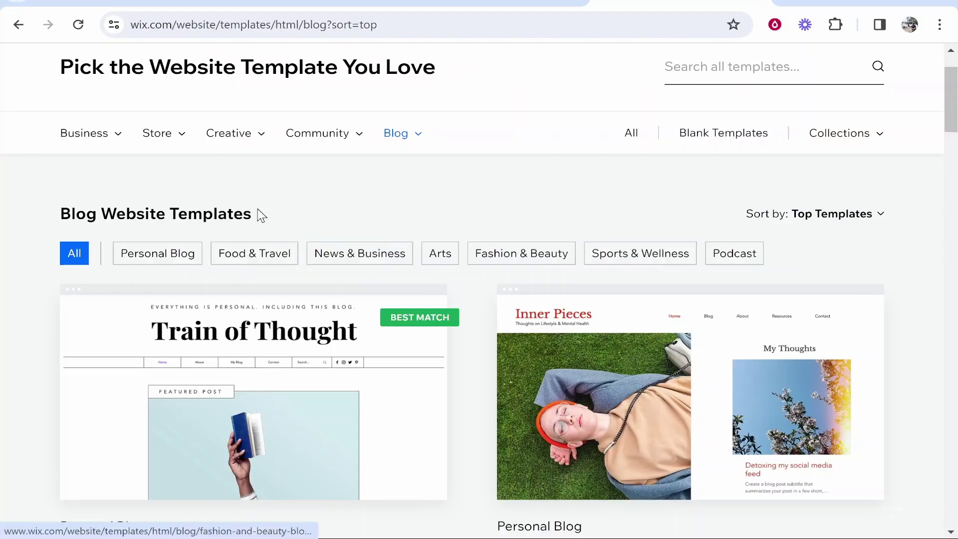
Browse the blog templates and open the "Inner Pieces" personal blog template for editing.
{"action": "scroll", "coordinate": [356, 206], "scroll_direction": "down", "scroll_amount": 2}
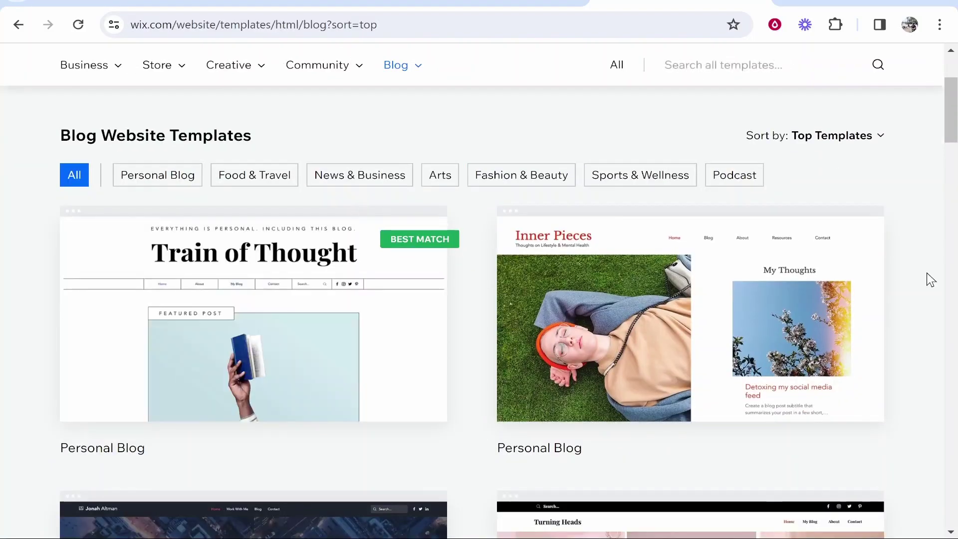
{"action": "scroll", "coordinate": [928, 273], "scroll_direction": "down", "scroll_amount": 15}
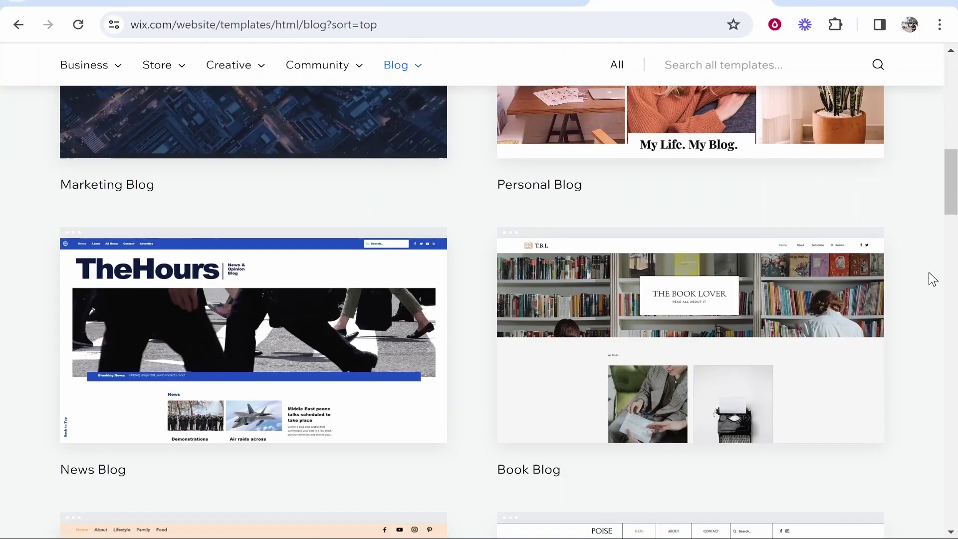
{"action": "scroll", "coordinate": [929, 273], "scroll_direction": "down", "scroll_amount": 15}
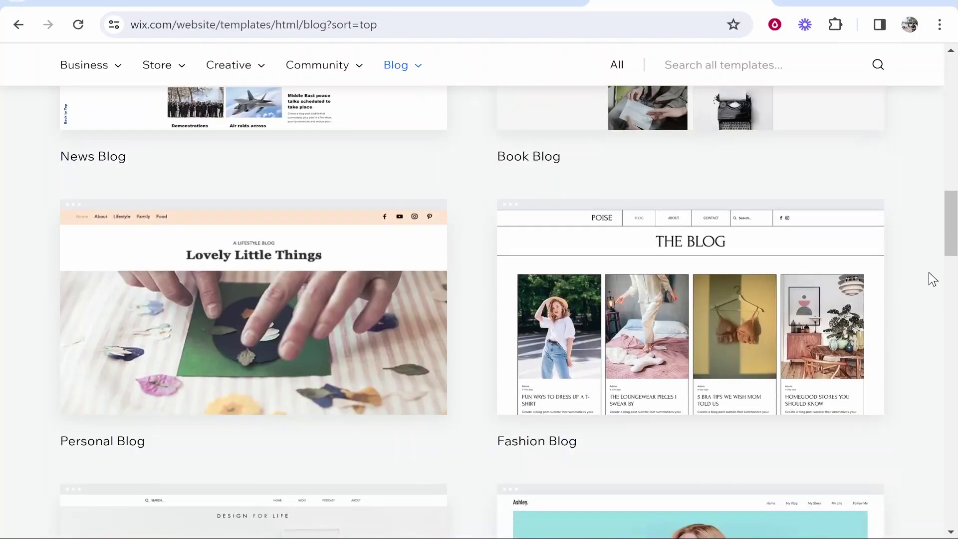
{"action": "scroll", "coordinate": [928, 275], "scroll_direction": "up", "scroll_amount": 9}
{"action": "scroll", "coordinate": [626, 397], "scroll_direction": "down", "scroll_amount": 4}
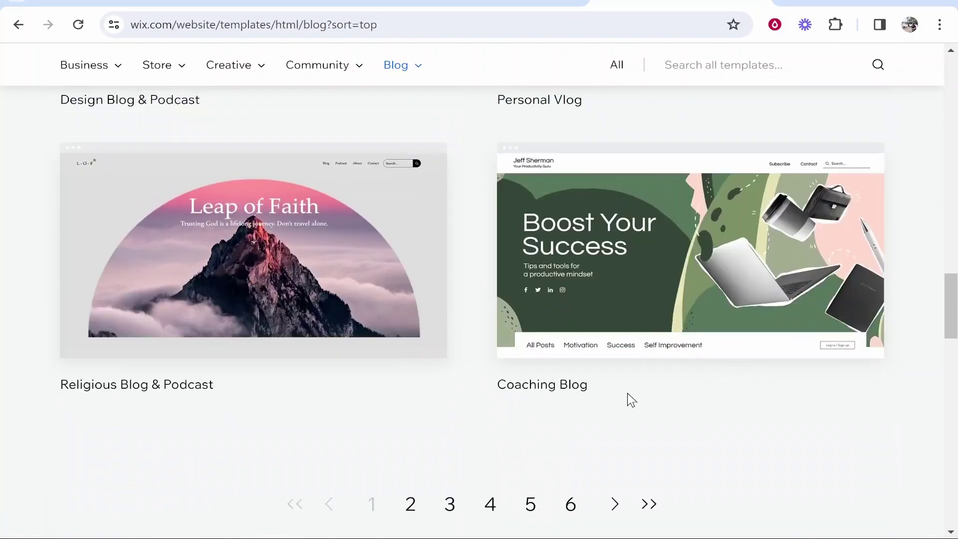
{"action": "scroll", "coordinate": [895, 396], "scroll_direction": "up", "scroll_amount": 6}
{"action": "scroll", "coordinate": [898, 398], "scroll_direction": "up", "scroll_amount": 15}
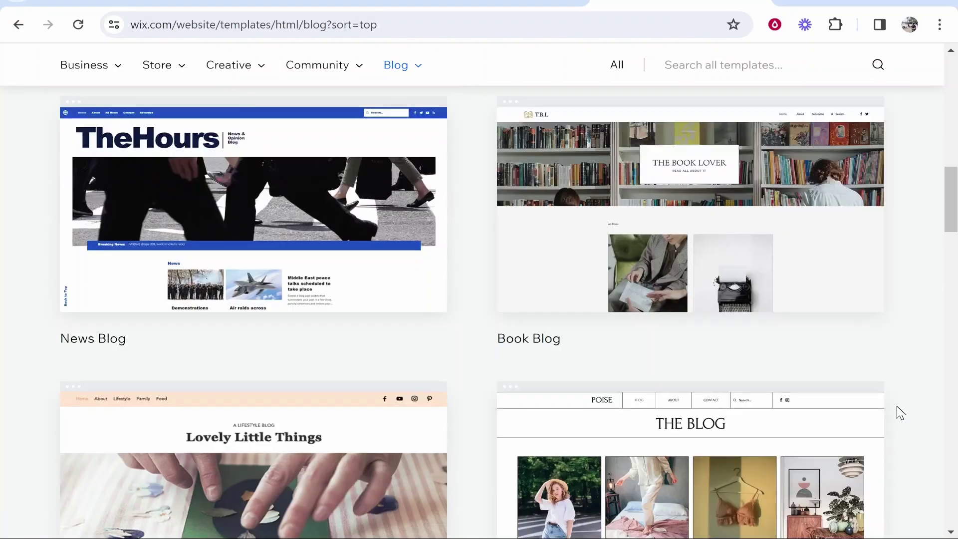
{"action": "scroll", "coordinate": [902, 419], "scroll_direction": "up", "scroll_amount": 6}
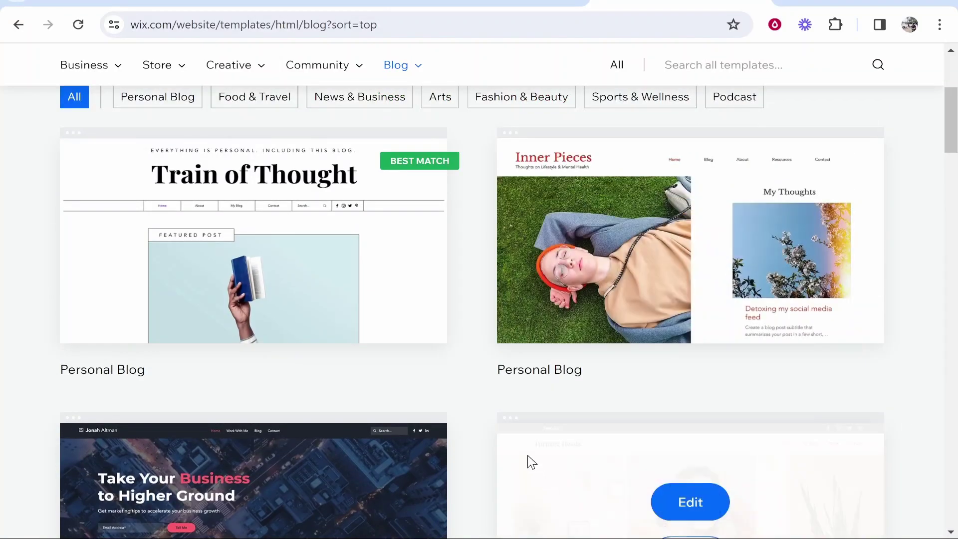
{"action": "mouse_move", "coordinate": [662, 256]}
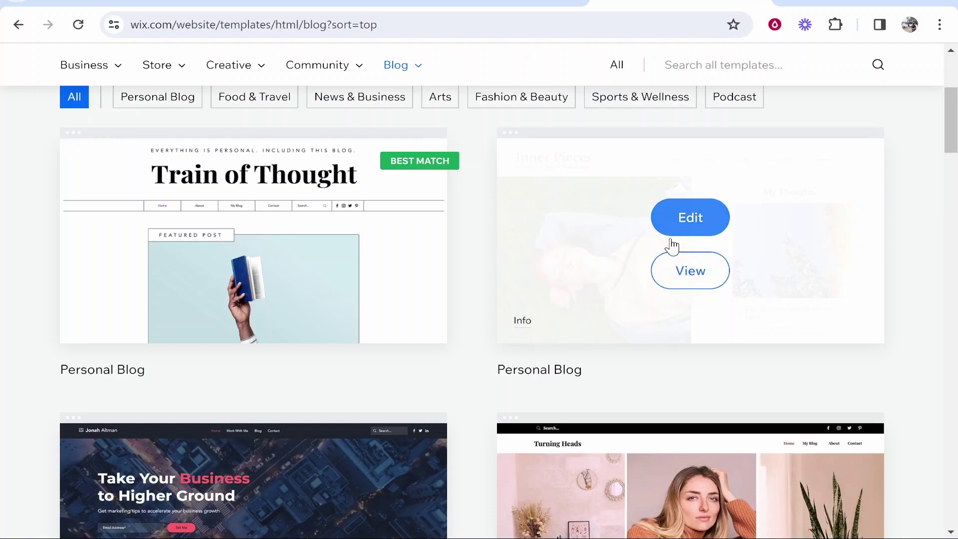
{"action": "left_click", "coordinate": [693, 216]}
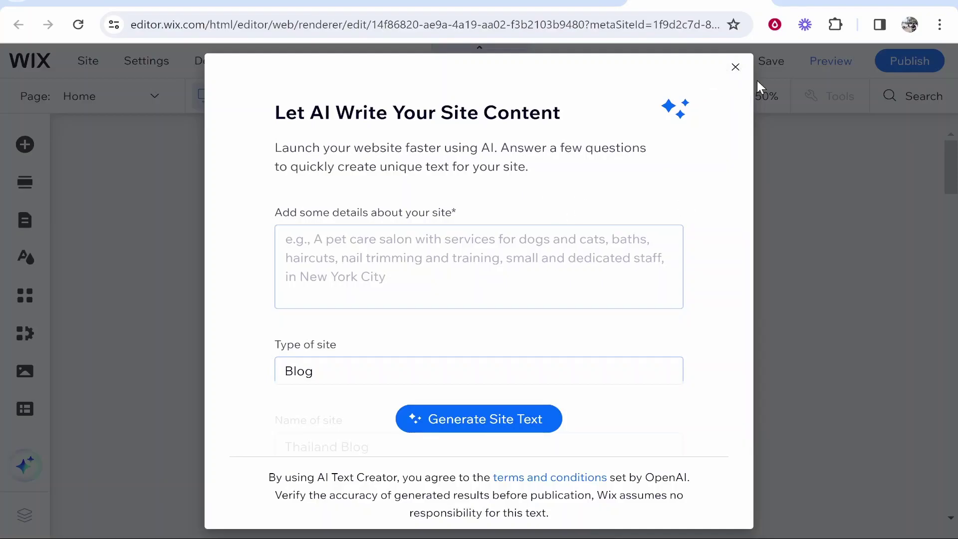
Dismiss the AI site content form and look through the home page's sections, from the header to the quote.
{"action": "left_click", "coordinate": [735, 68]}
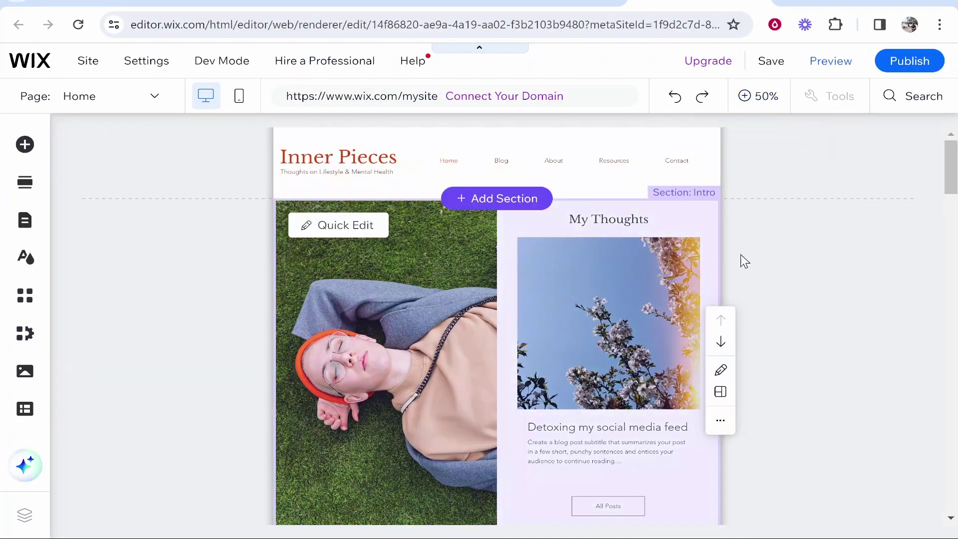
{"action": "left_click", "coordinate": [752, 97]}
{"action": "left_click", "coordinate": [760, 94]}
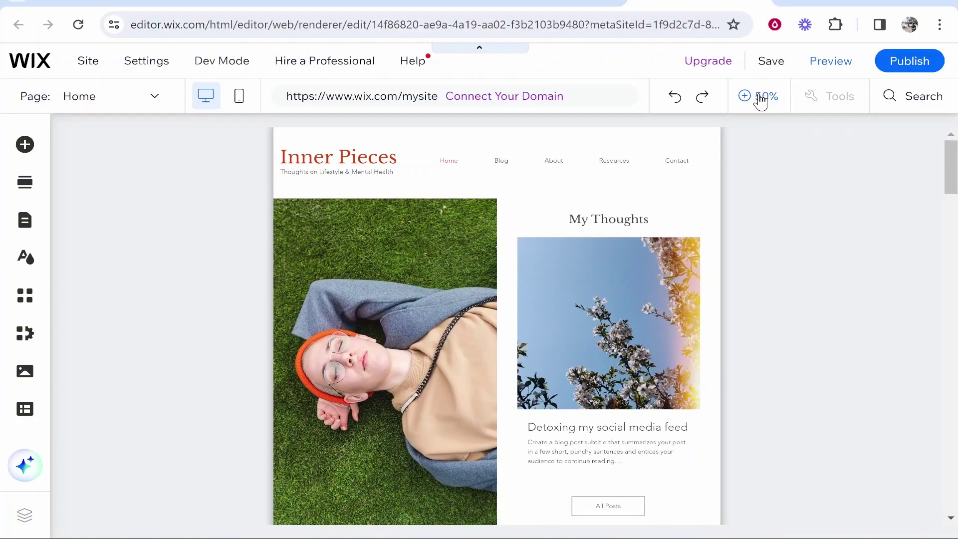
{"action": "left_click", "coordinate": [764, 98]}
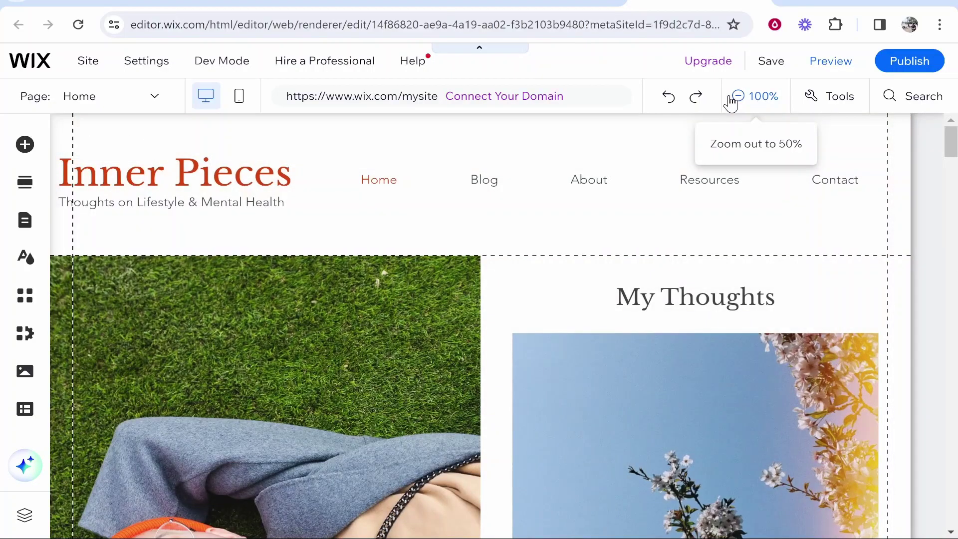
{"action": "left_click", "coordinate": [741, 101]}
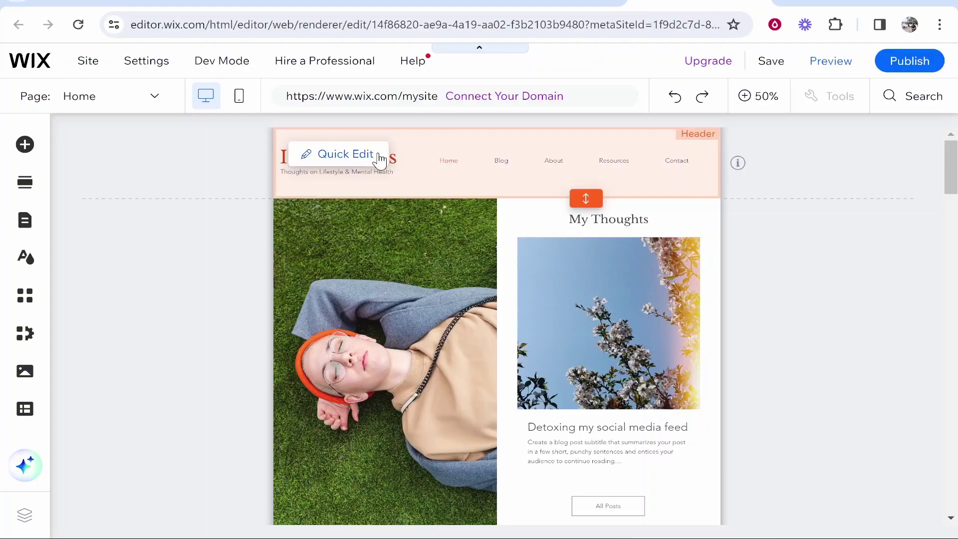
{"action": "scroll", "coordinate": [472, 228], "scroll_direction": "down", "scroll_amount": 1}
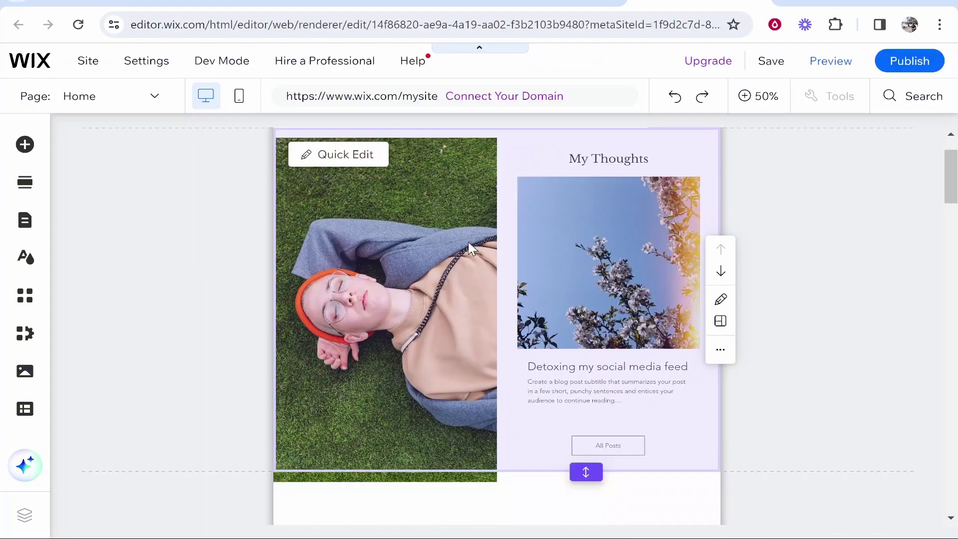
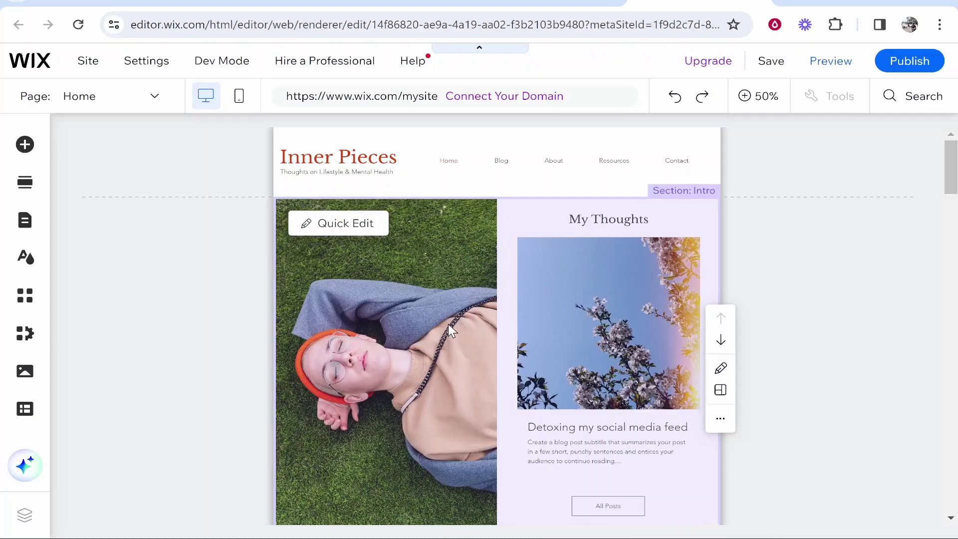
{"action": "scroll", "coordinate": [451, 322], "scroll_direction": "down", "scroll_amount": 10}
{"action": "scroll", "coordinate": [417, 214], "scroll_direction": "down", "scroll_amount": 10}
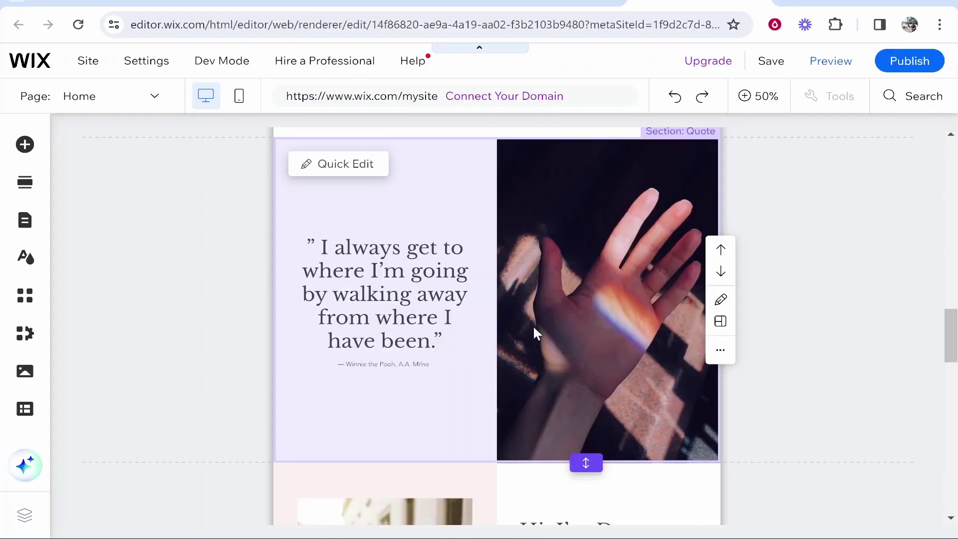
{"action": "scroll", "coordinate": [509, 328], "scroll_direction": "down", "scroll_amount": 5}
{"action": "scroll", "coordinate": [556, 387], "scroll_direction": "up", "scroll_amount": 10}
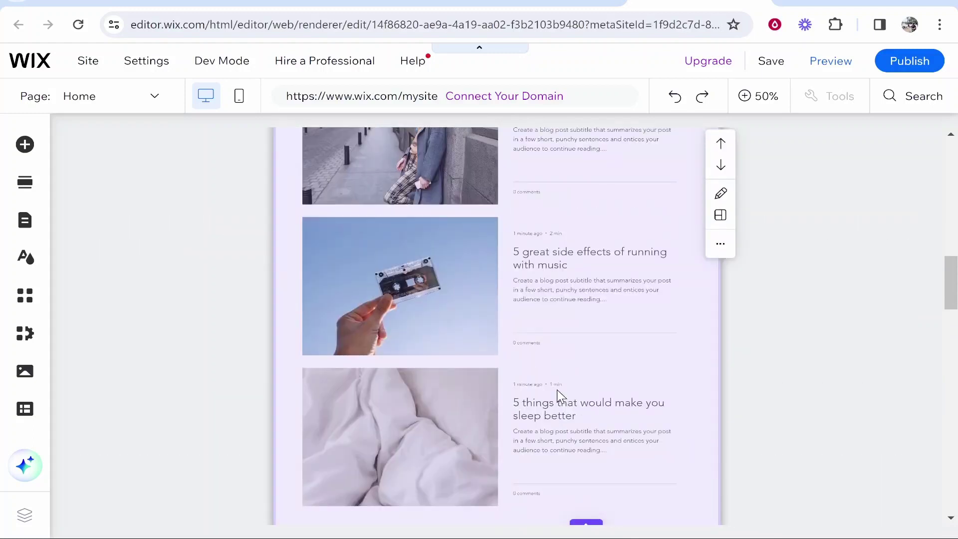
{"action": "scroll", "coordinate": [557, 390], "scroll_direction": "up", "scroll_amount": 10}
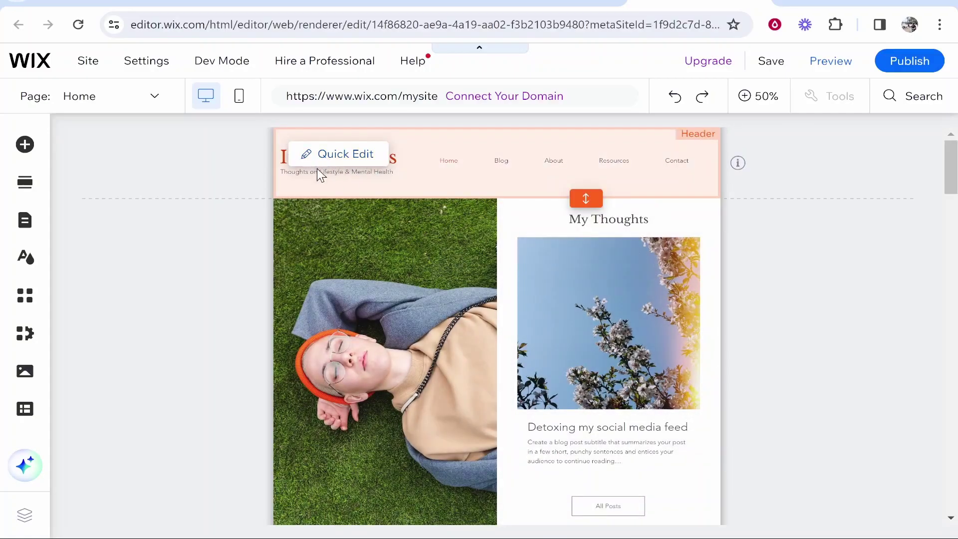
Replace the "Inner Pieces" site title in the header with "Thailand Blog".
{"action": "left_click", "coordinate": [767, 97]}
{"action": "left_click", "coordinate": [252, 178]}
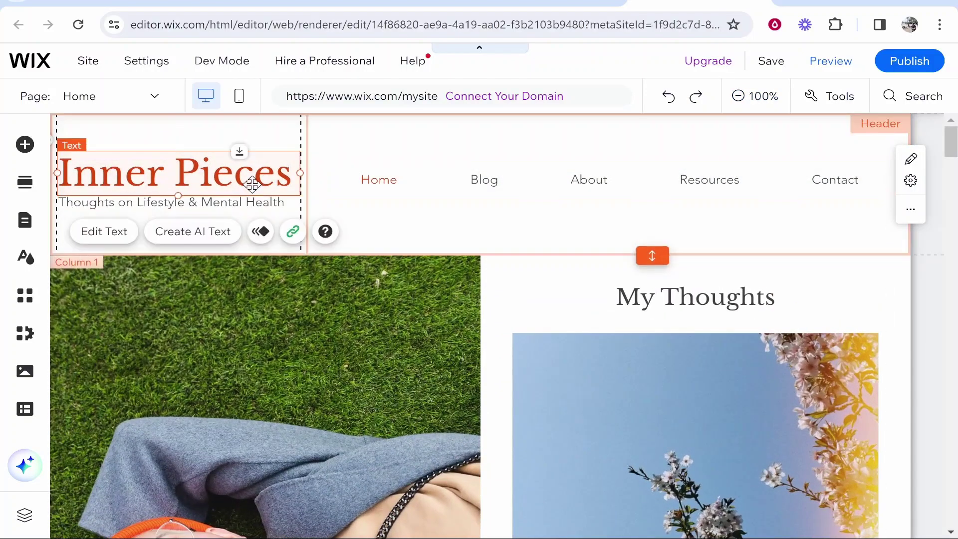
{"action": "double_click", "coordinate": [261, 178]}
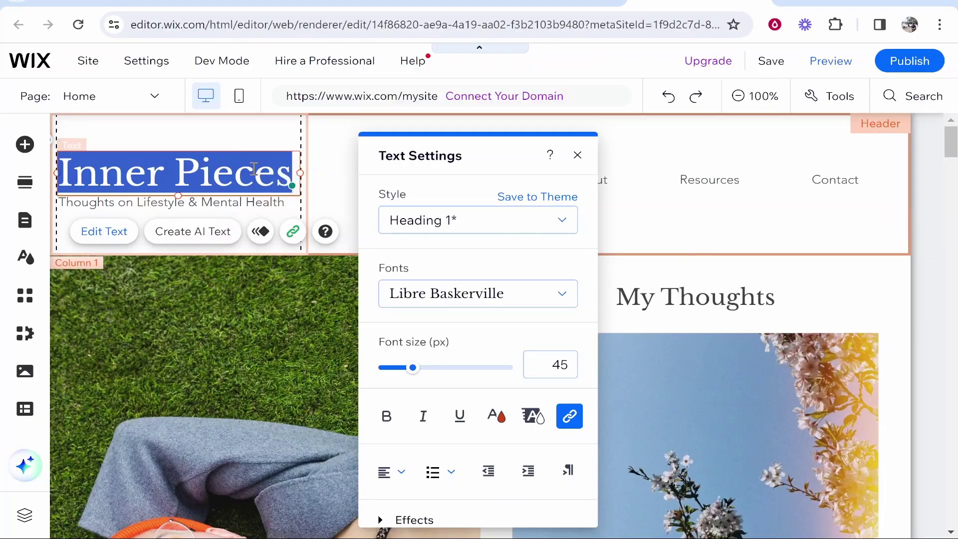
{"action": "type", "text": "T"}
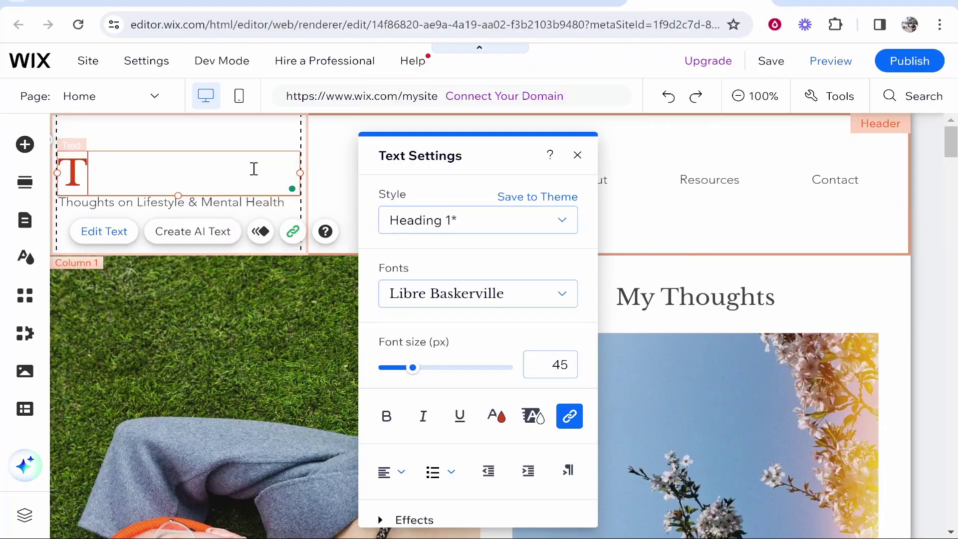
{"action": "type", "text": "haioa"}
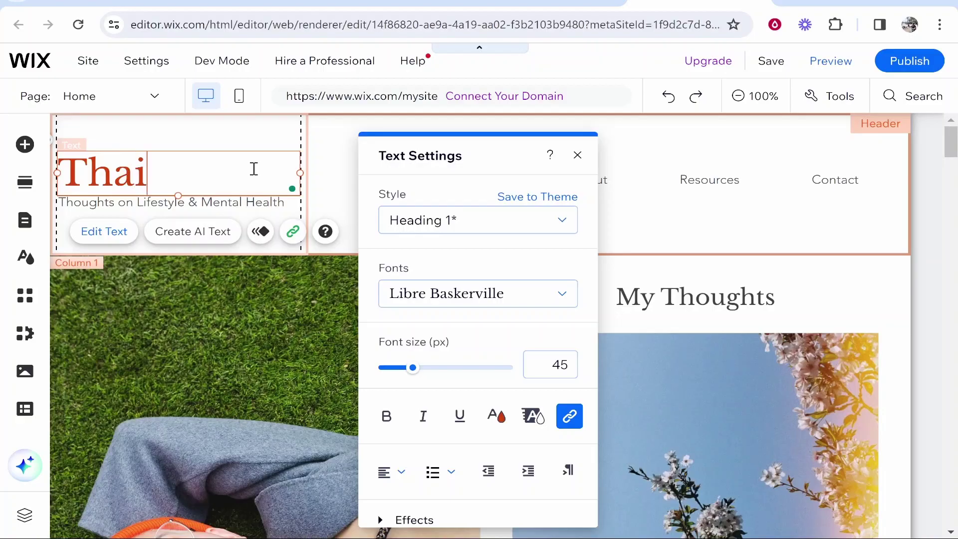
{"action": "key", "text": "BackSpace"}
{"action": "key", "text": "BackSpace"}
{"action": "type", "text": "land Blog"}
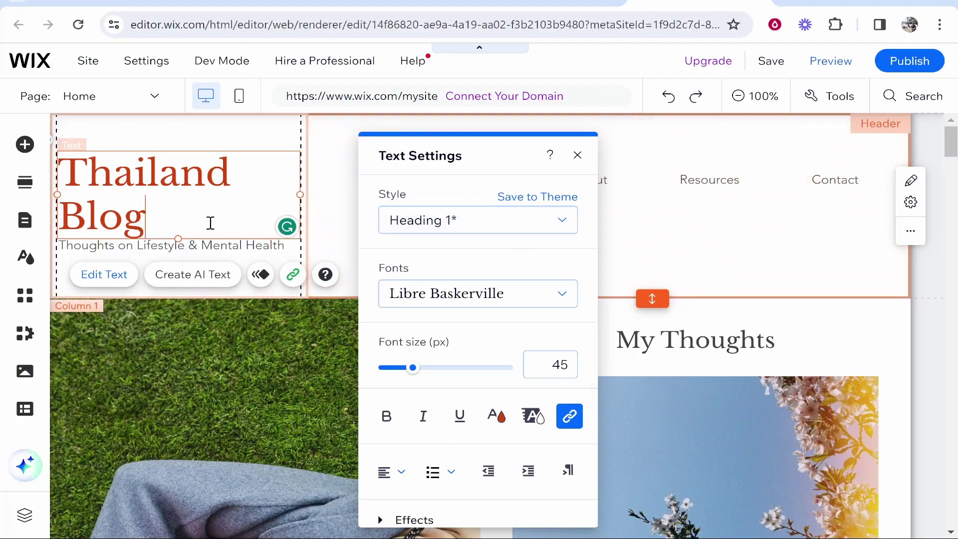
Set the header title's font size to 34 px and shorten the header to remove its spare space.
{"action": "left_click_drag", "start_coordinate": [178, 215], "coordinate": [64, 167]}
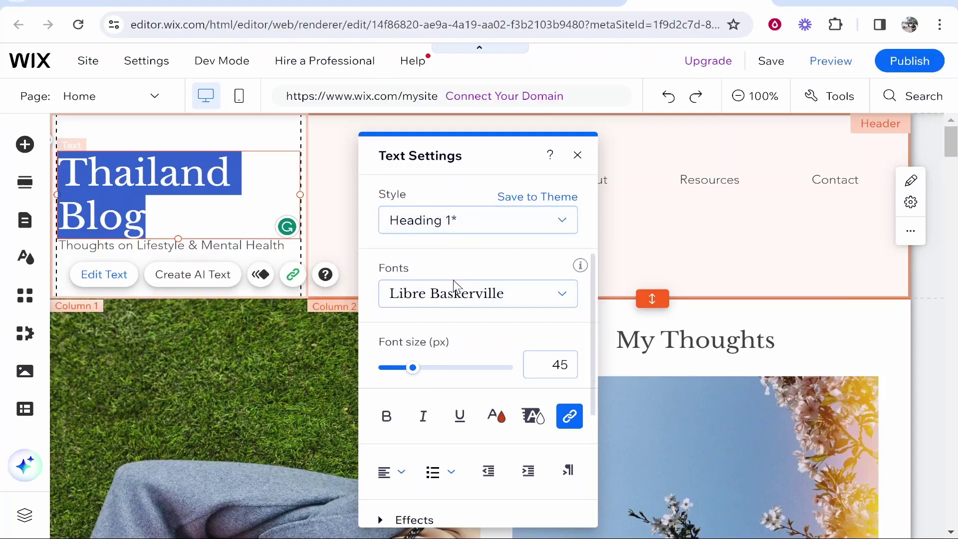
{"action": "scroll", "coordinate": [487, 299], "scroll_direction": "down", "scroll_amount": 3}
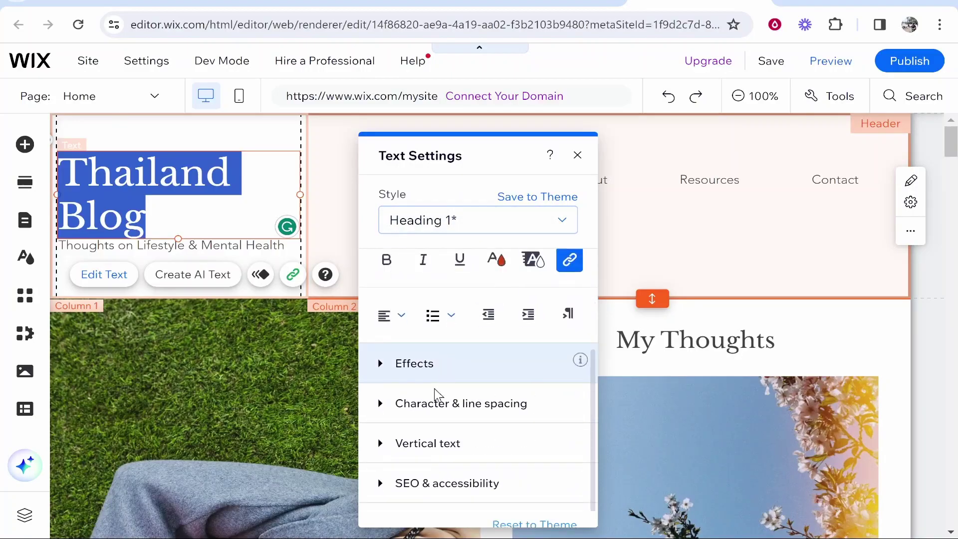
{"action": "scroll", "coordinate": [438, 439], "scroll_direction": "up", "scroll_amount": 3}
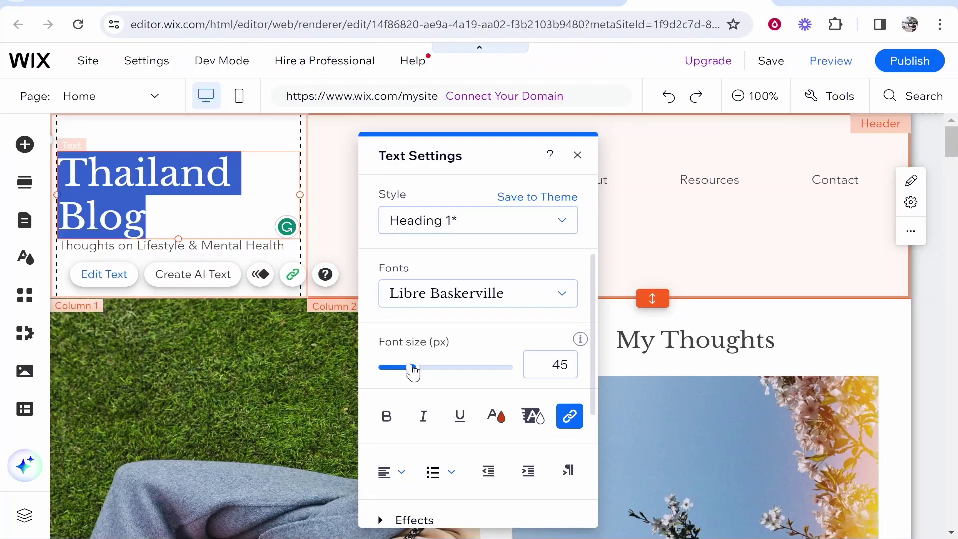
{"action": "left_click_drag", "start_coordinate": [411, 369], "coordinate": [402, 370]}
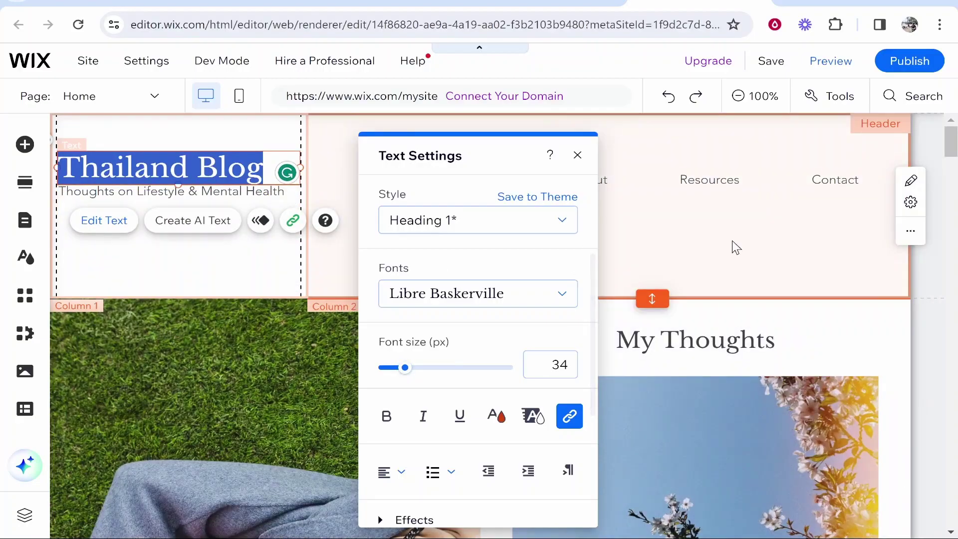
{"action": "left_click", "coordinate": [766, 255]}
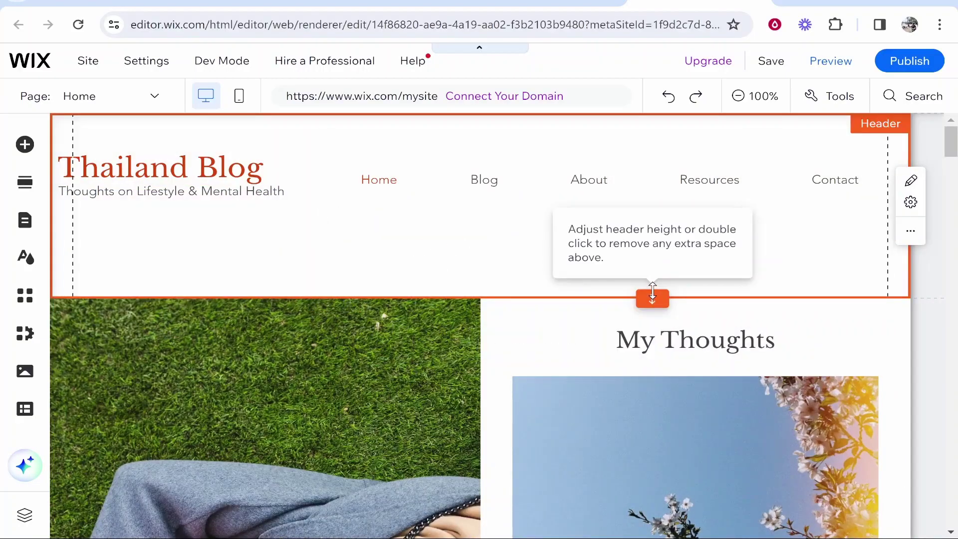
{"action": "left_click_drag", "start_coordinate": [627, 297], "coordinate": [625, 214]}
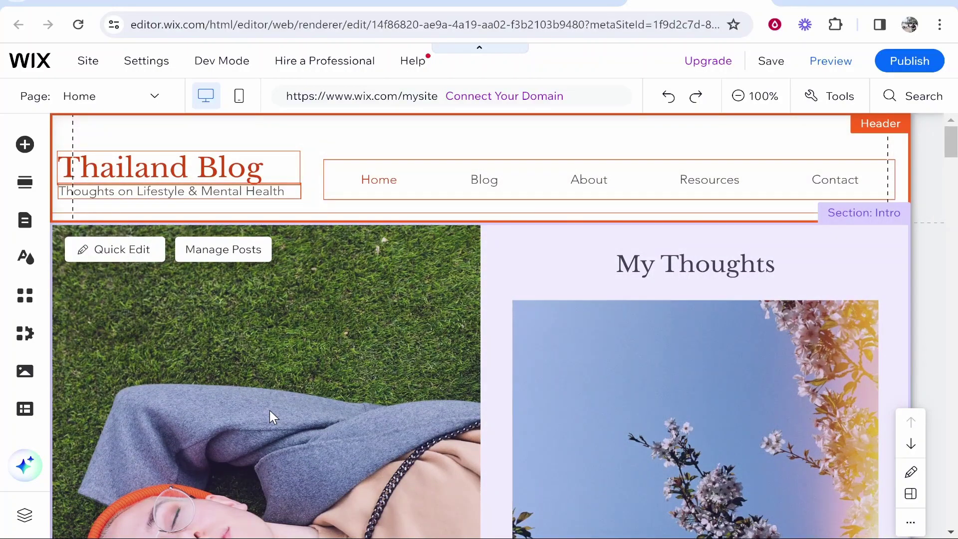
Centre-align the "Thailand Blog" title text within its box.
{"action": "left_click", "coordinate": [230, 145]}
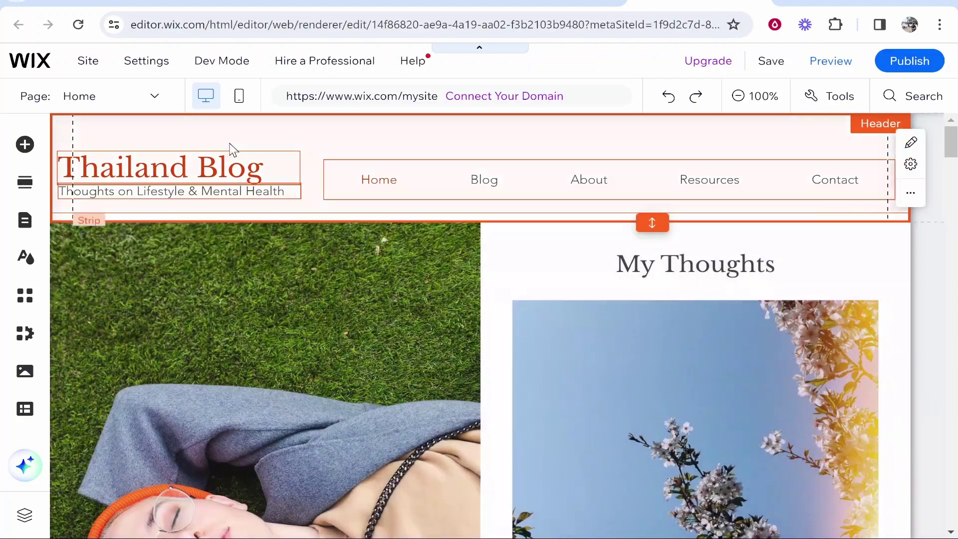
{"action": "double_click", "coordinate": [267, 170]}
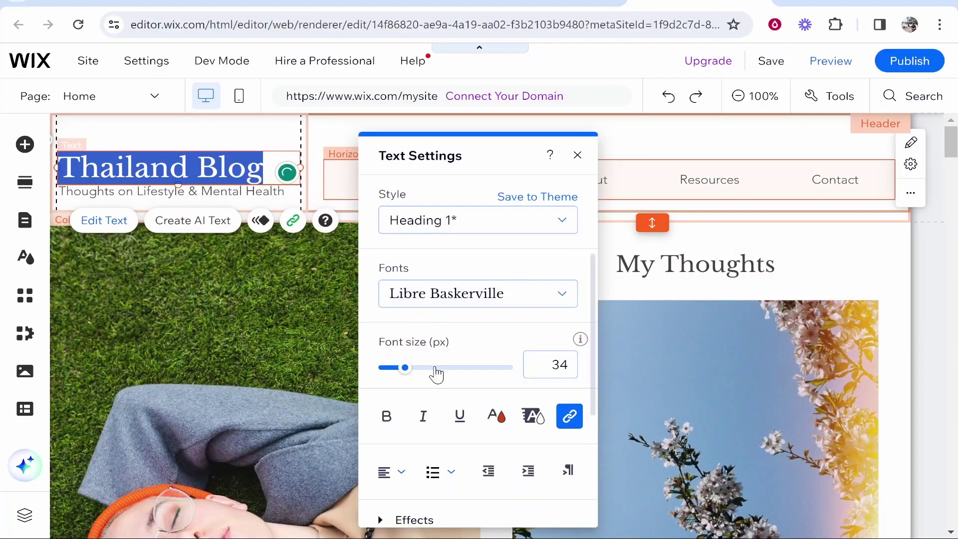
{"action": "left_click", "coordinate": [401, 479]}
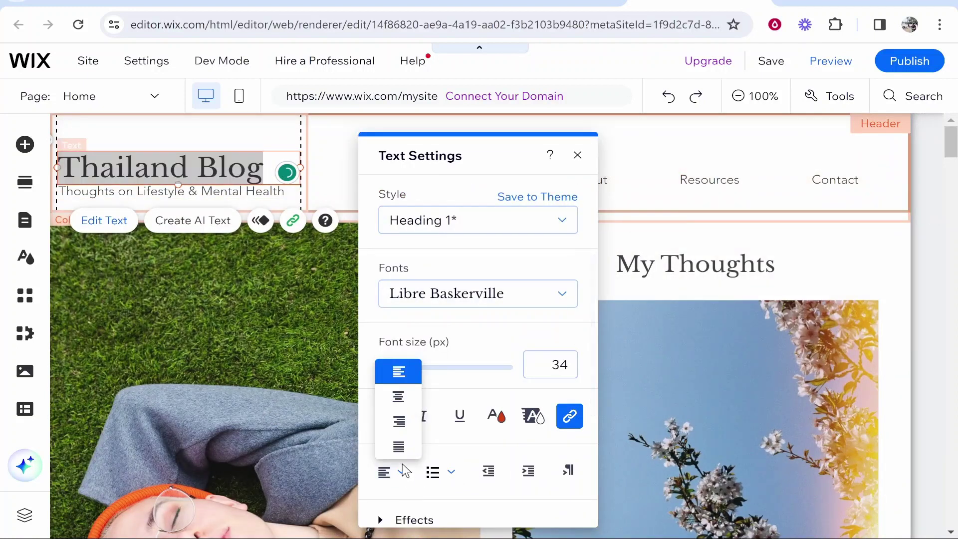
{"action": "left_click", "coordinate": [397, 397]}
{"action": "left_click", "coordinate": [349, 150]}
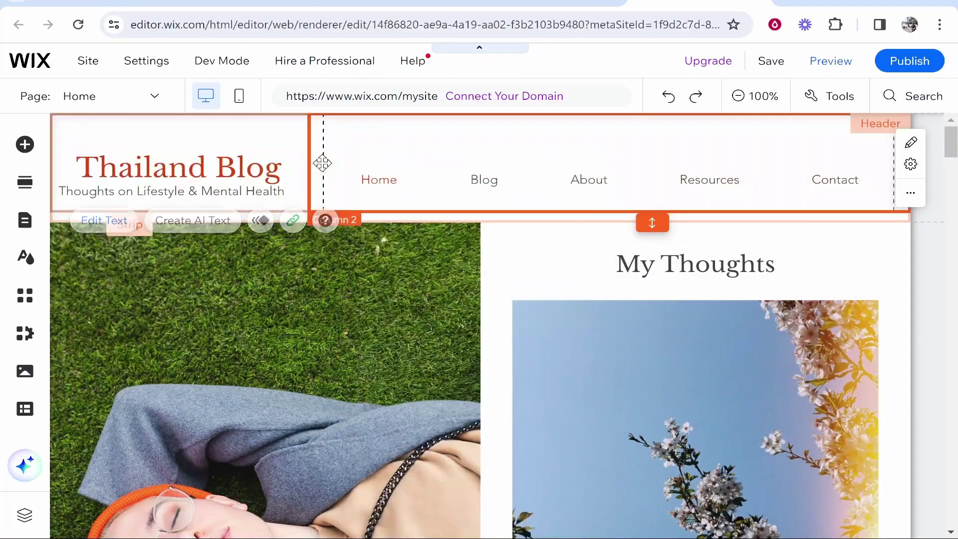
{"action": "left_click", "coordinate": [229, 192]}
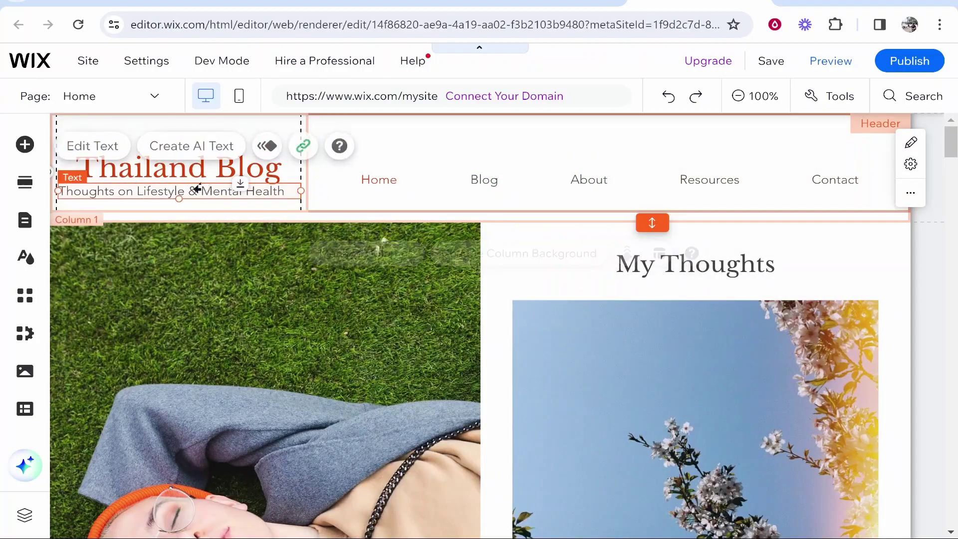
{"action": "left_click", "coordinate": [205, 191]}
{"action": "key", "text": "BackSpace"}
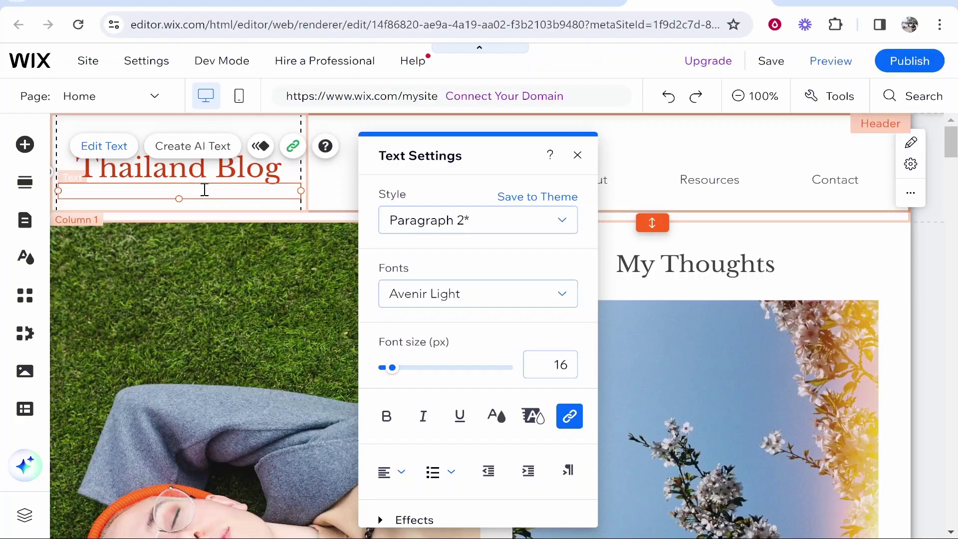
{"action": "key", "text": "ctrl+z"}
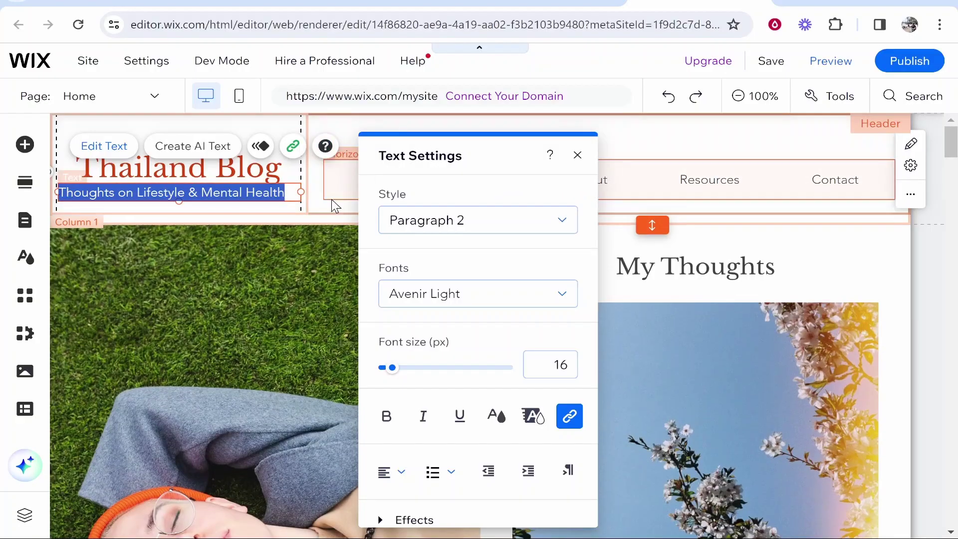
Delete the "Thoughts on Lifestyle & Mental Health" tagline text box from the header.
{"action": "left_click", "coordinate": [332, 195]}
{"action": "left_click", "coordinate": [282, 194]}
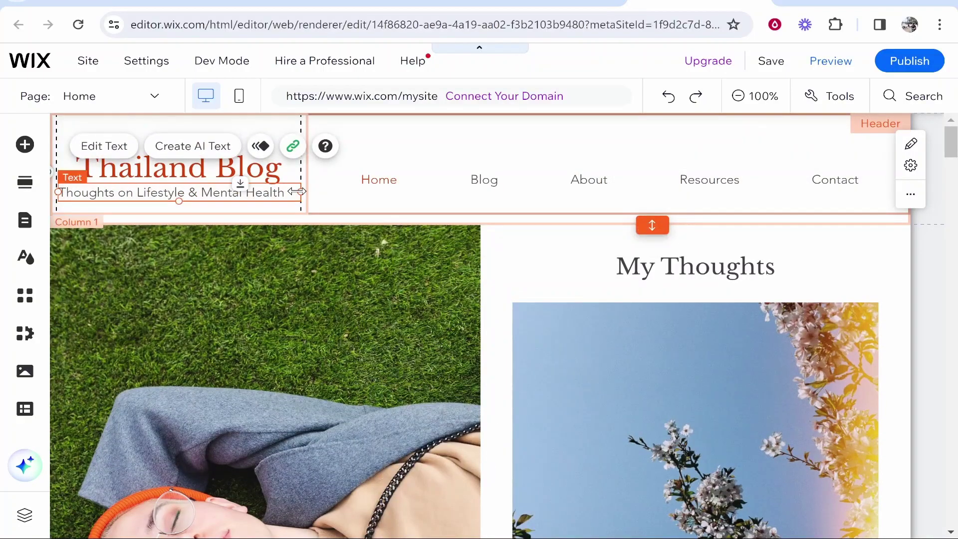
{"action": "key", "text": "Delete"}
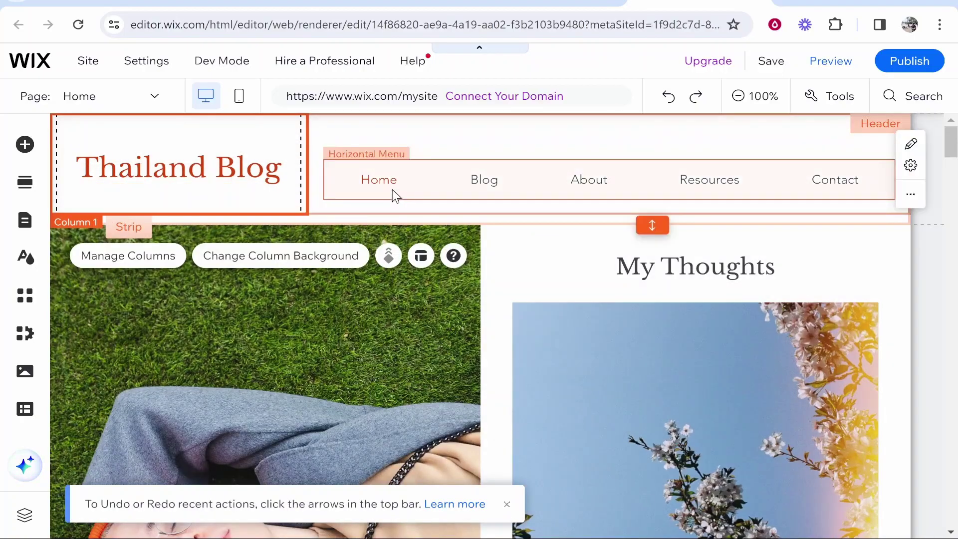
Open the Blog page from the site's page list and look over its post feed.
{"action": "left_click", "coordinate": [367, 182]}
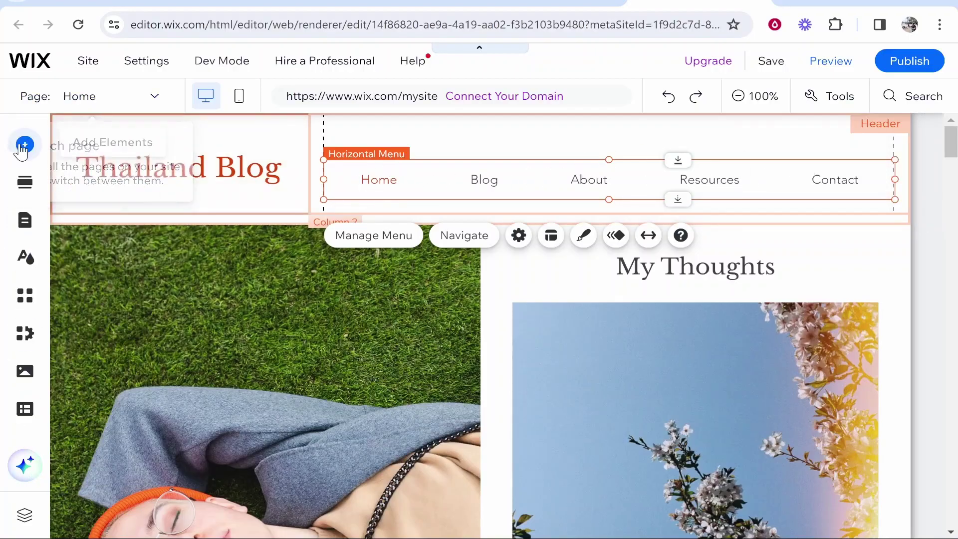
{"action": "left_click", "coordinate": [25, 219]}
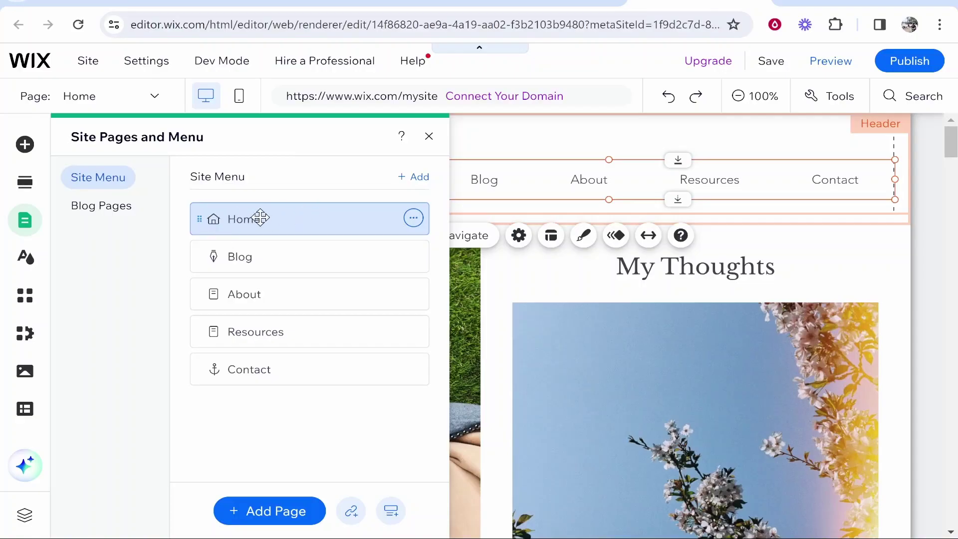
{"action": "left_click", "coordinate": [251, 260]}
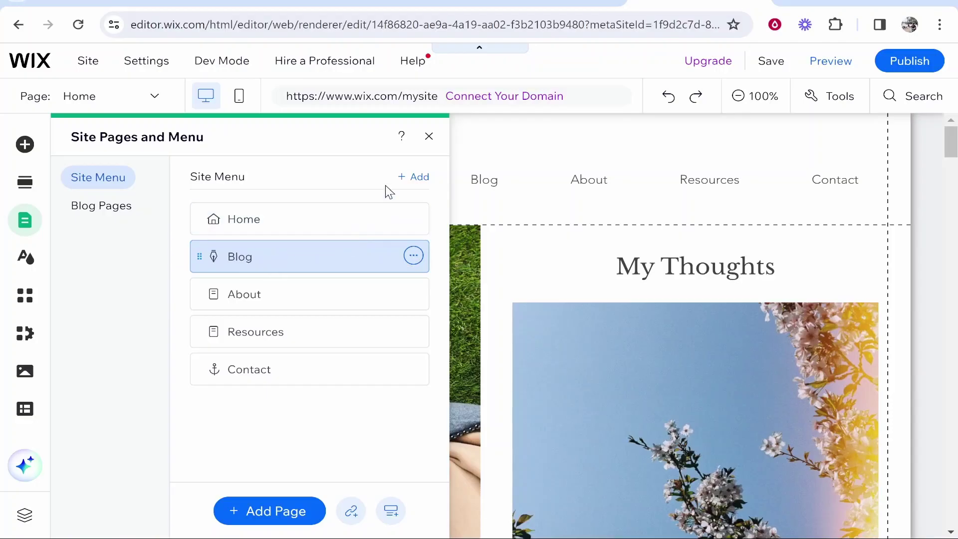
{"action": "scroll", "coordinate": [402, 307], "scroll_direction": "down", "scroll_amount": 5}
{"action": "scroll", "coordinate": [402, 304], "scroll_direction": "down", "scroll_amount": 15}
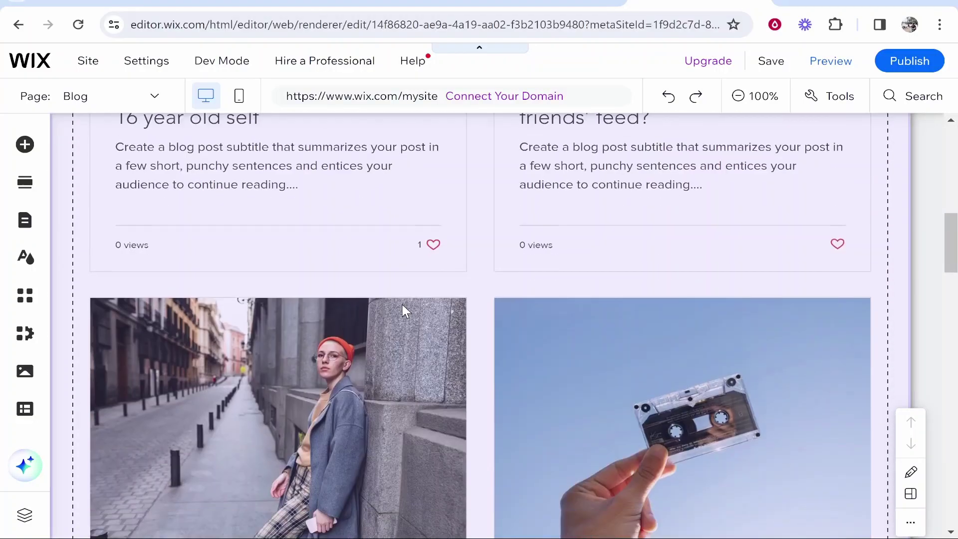
{"action": "scroll", "coordinate": [400, 305], "scroll_direction": "up", "scroll_amount": 10}
{"action": "scroll", "coordinate": [401, 306], "scroll_direction": "up", "scroll_amount": 10}
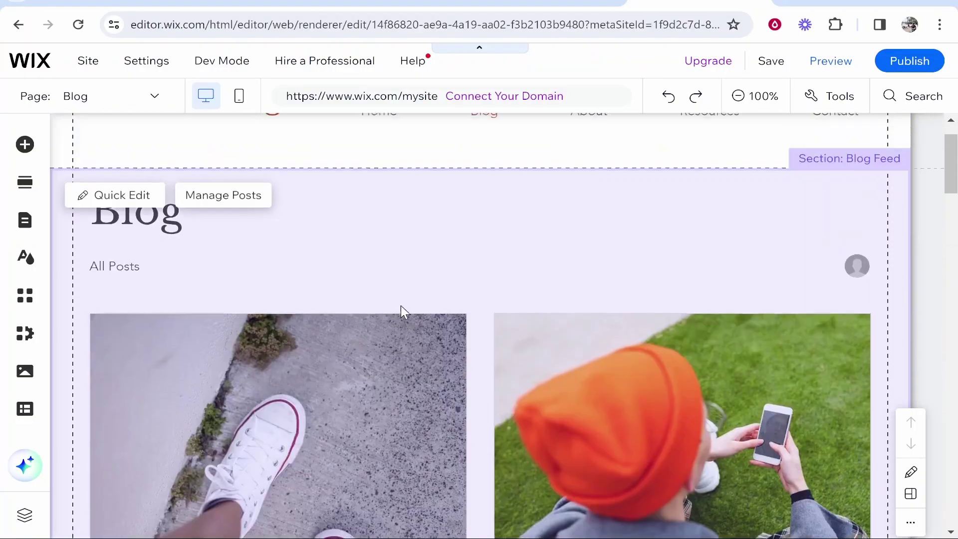
Delete the Resources page from the site menu.
{"action": "left_click", "coordinate": [24, 221]}
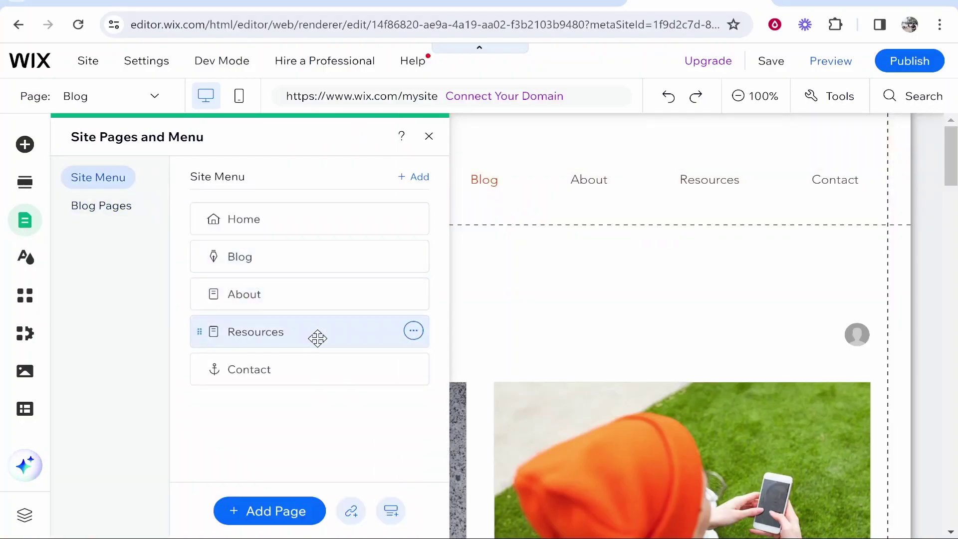
{"action": "left_click", "coordinate": [414, 331]}
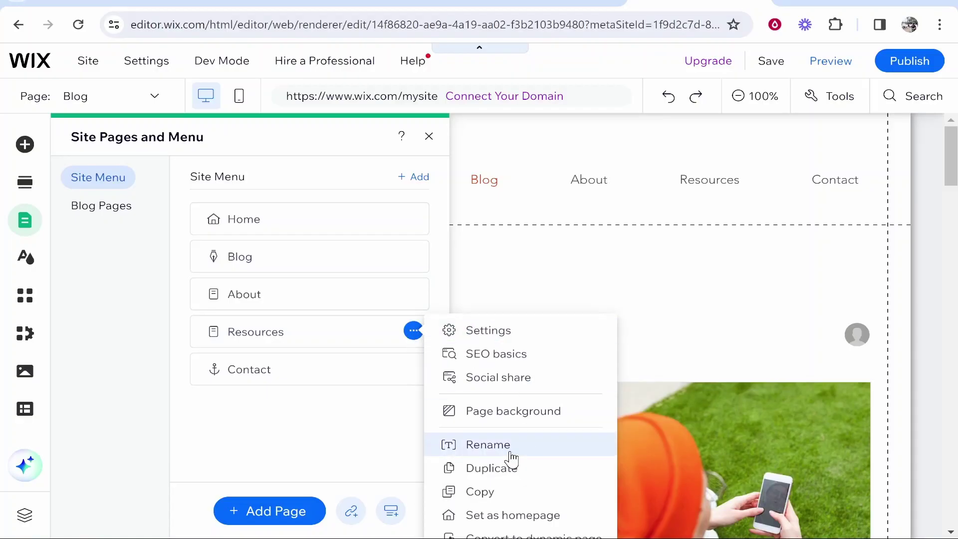
{"action": "key", "text": "ctrl+minus"}
{"action": "key", "text": "ctrl+minus"}
{"action": "left_click", "coordinate": [464, 494]}
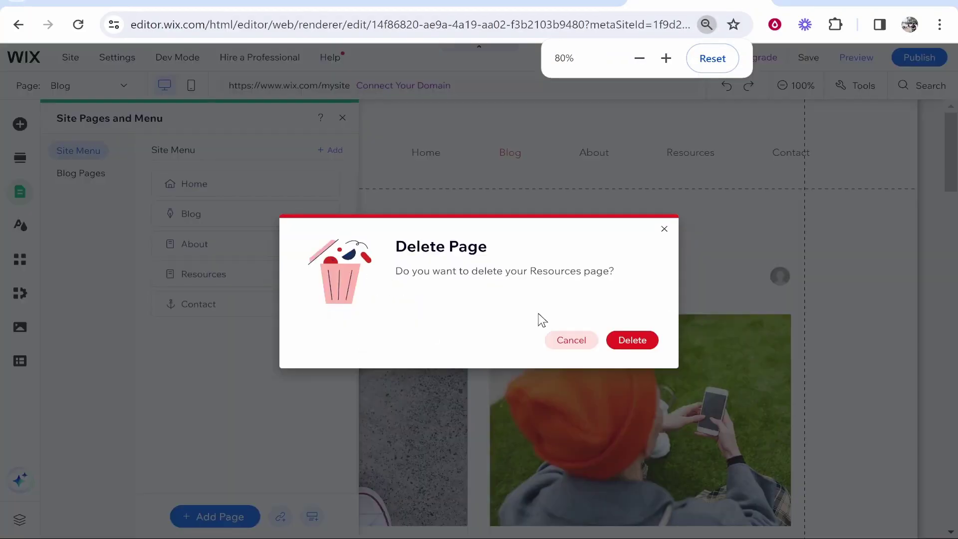
{"action": "left_click", "coordinate": [632, 340]}
{"action": "key", "text": "ctrl+0"}
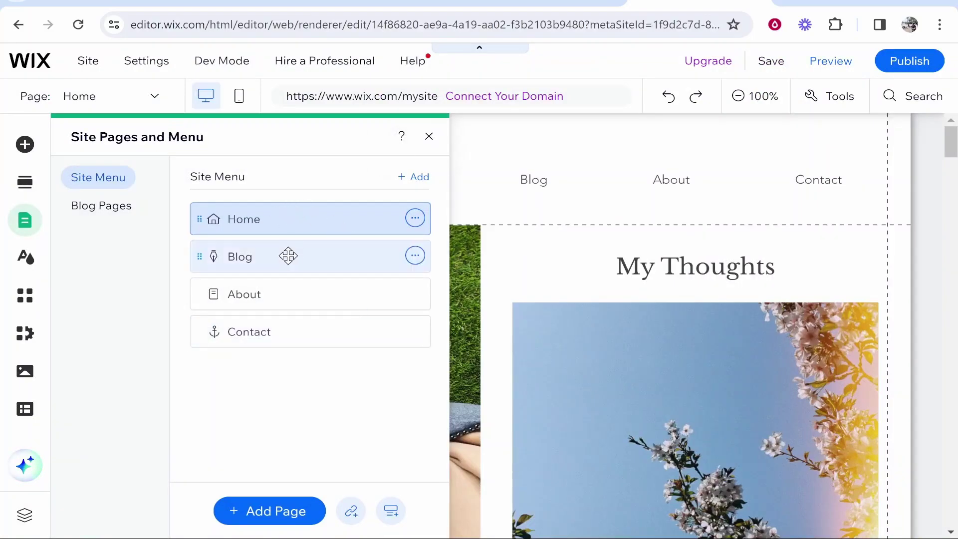
{"action": "left_click", "coordinate": [429, 135]}
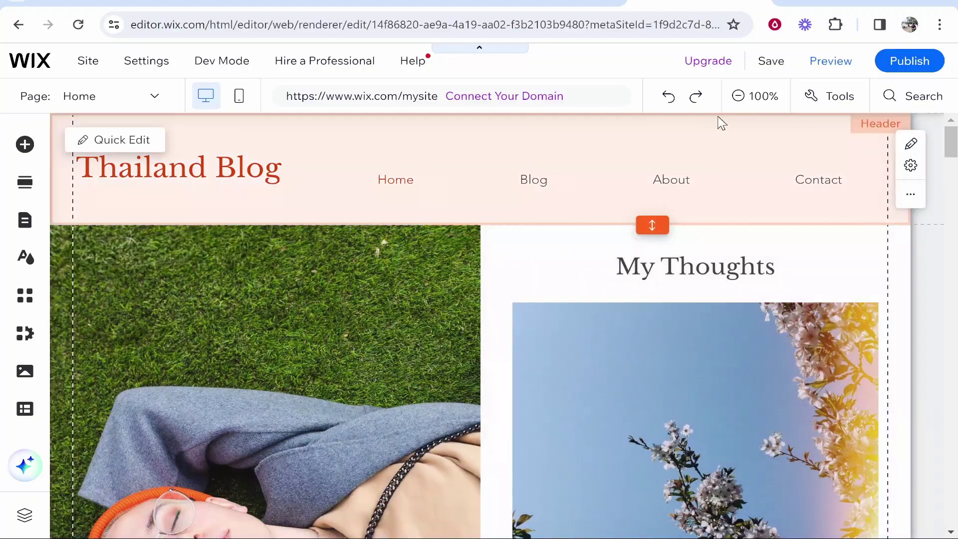
Open the image library for the home page Intro section's column background and search it for "thailand".
{"action": "left_click", "coordinate": [737, 95]}
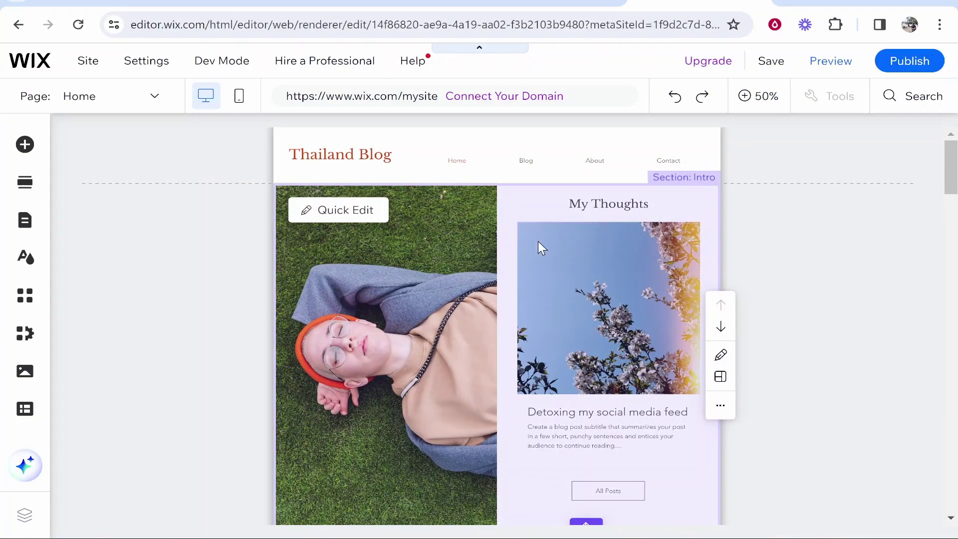
{"action": "left_click", "coordinate": [351, 210]}
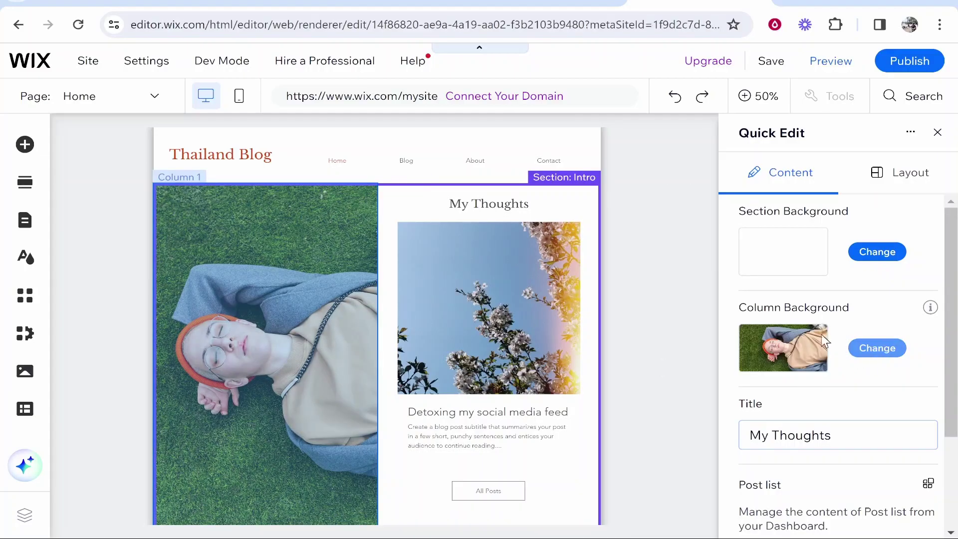
{"action": "left_click", "coordinate": [872, 347]}
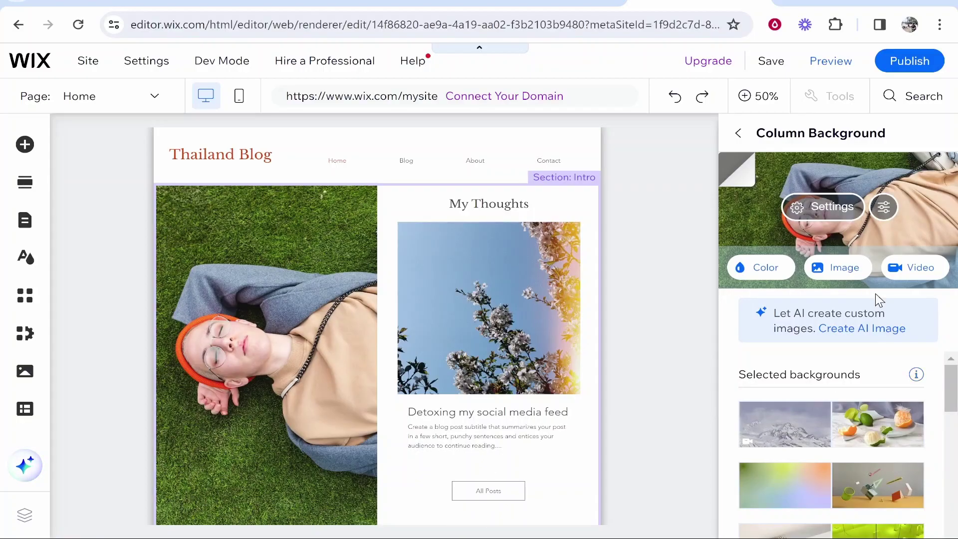
{"action": "left_click", "coordinate": [843, 273]}
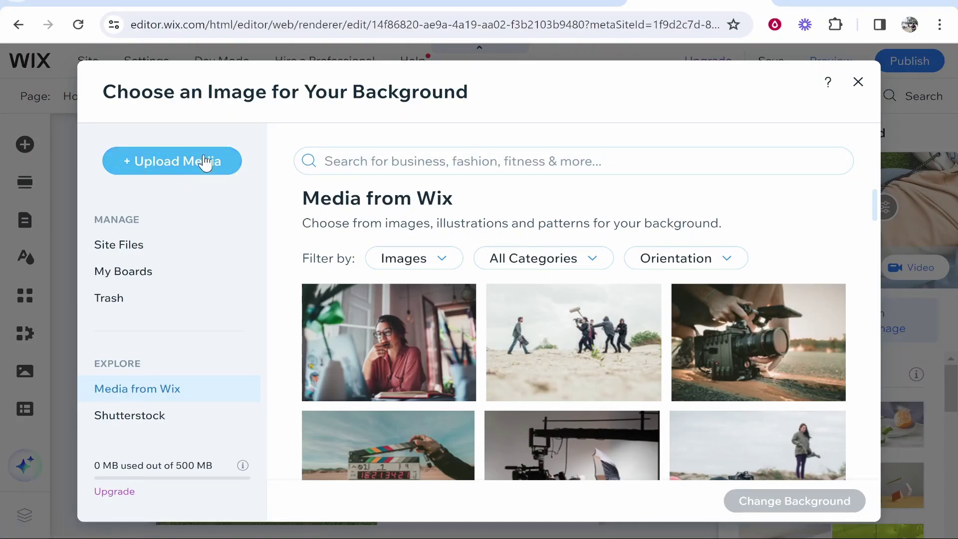
{"action": "left_click", "coordinate": [444, 170]}
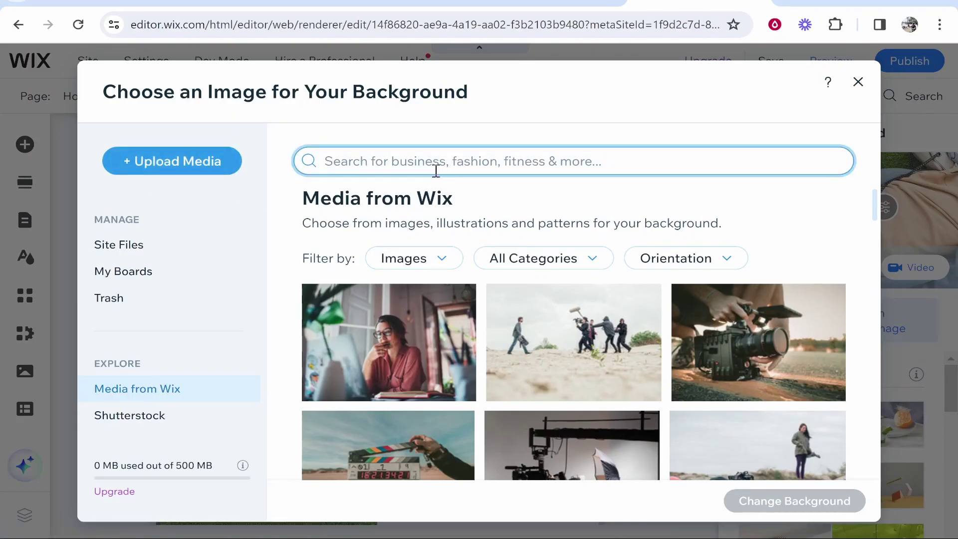
{"action": "type", "text": "thailand"}
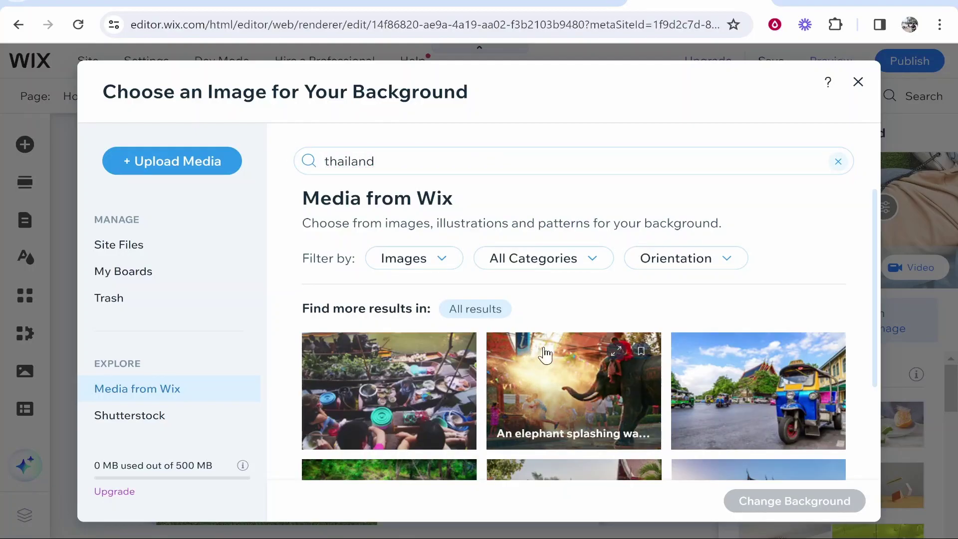
Set the Tuk-Tuk parking photo as the Intro section's column background.
{"action": "scroll", "coordinate": [498, 349], "scroll_direction": "down", "scroll_amount": 1}
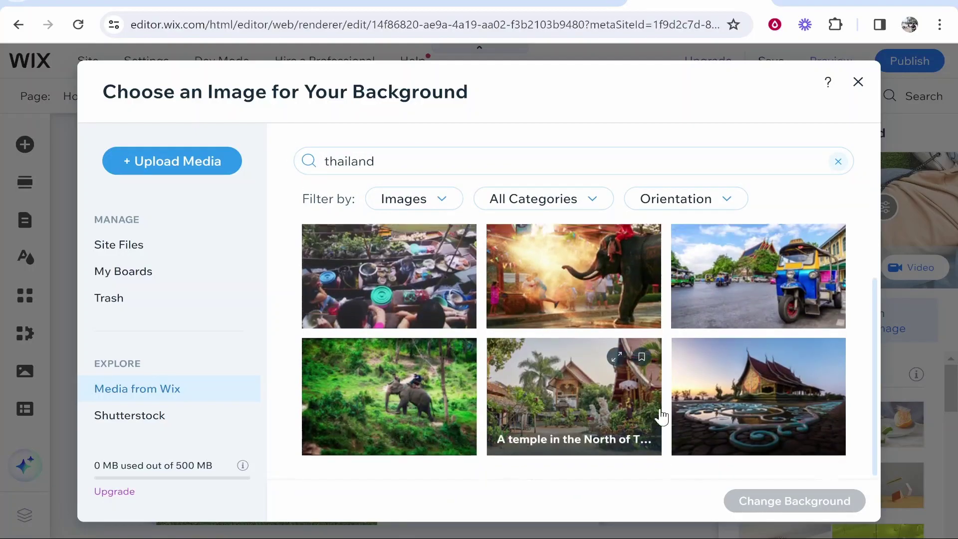
{"action": "scroll", "coordinate": [730, 319], "scroll_direction": "up", "scroll_amount": 1}
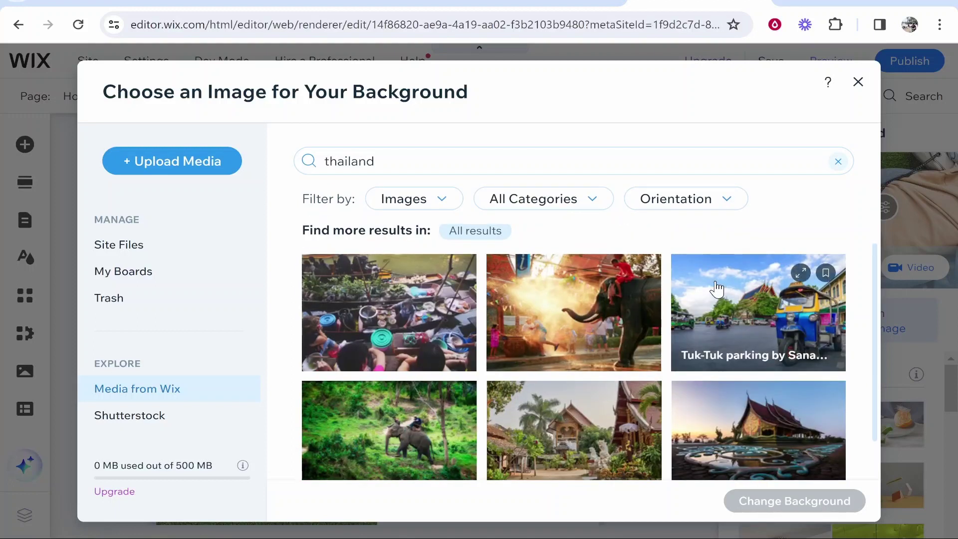
{"action": "left_click", "coordinate": [717, 288]}
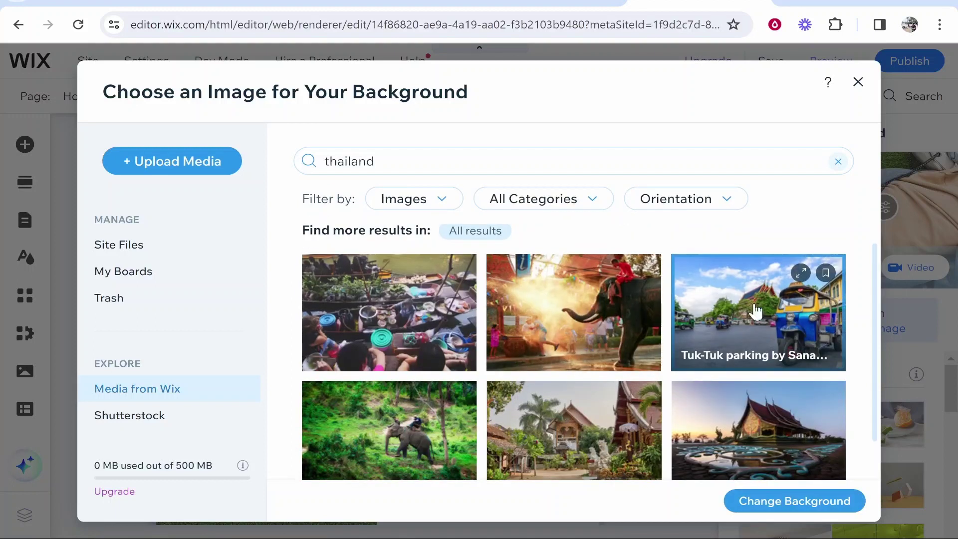
{"action": "left_click", "coordinate": [798, 502]}
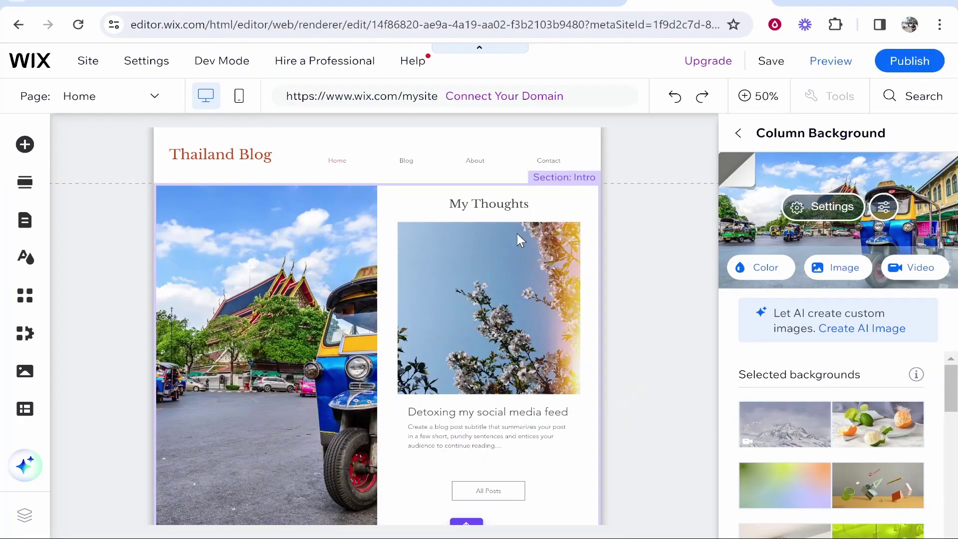
{"action": "left_click", "coordinate": [296, 340]}
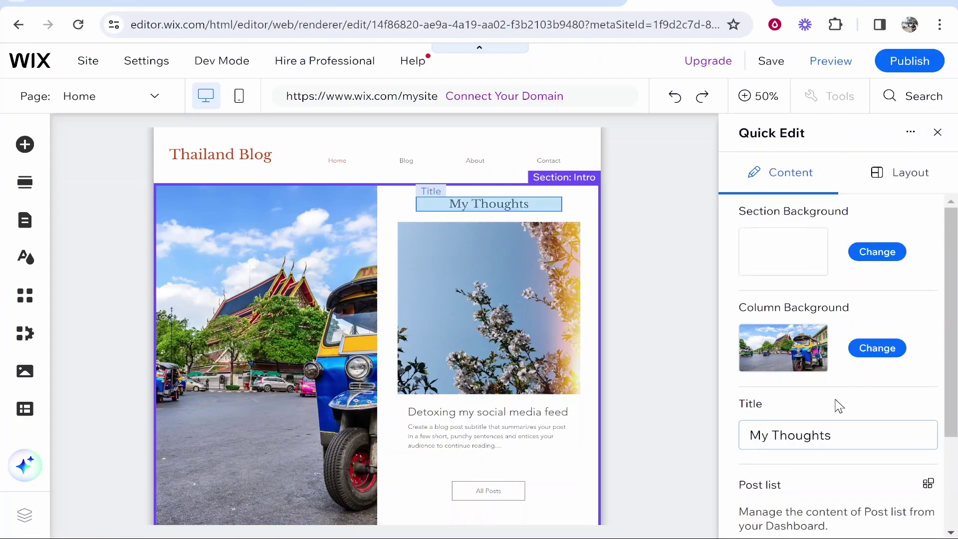
Open post management from the Intro section's post list and start a new blog post.
{"action": "scroll", "coordinate": [834, 403], "scroll_direction": "down", "scroll_amount": 2}
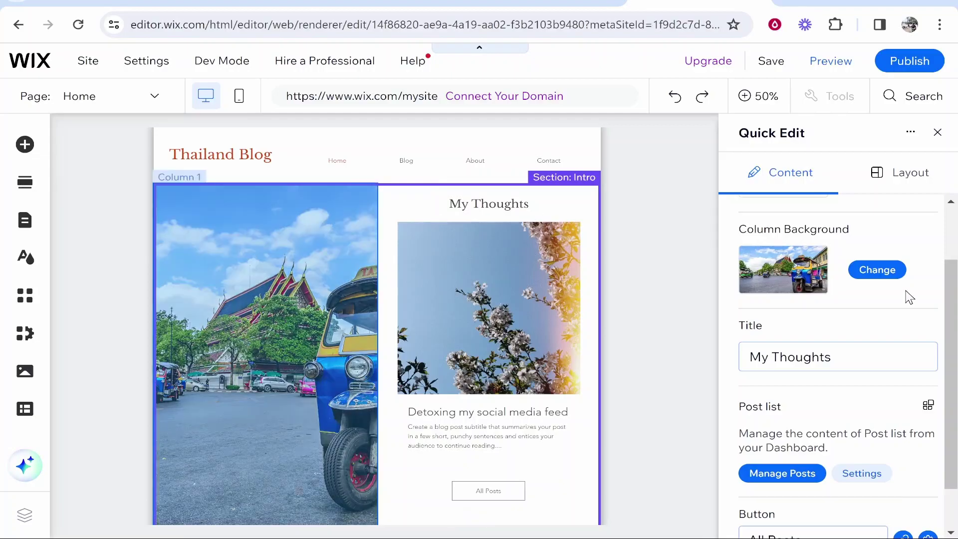
{"action": "scroll", "coordinate": [825, 310], "scroll_direction": "down", "scroll_amount": 2}
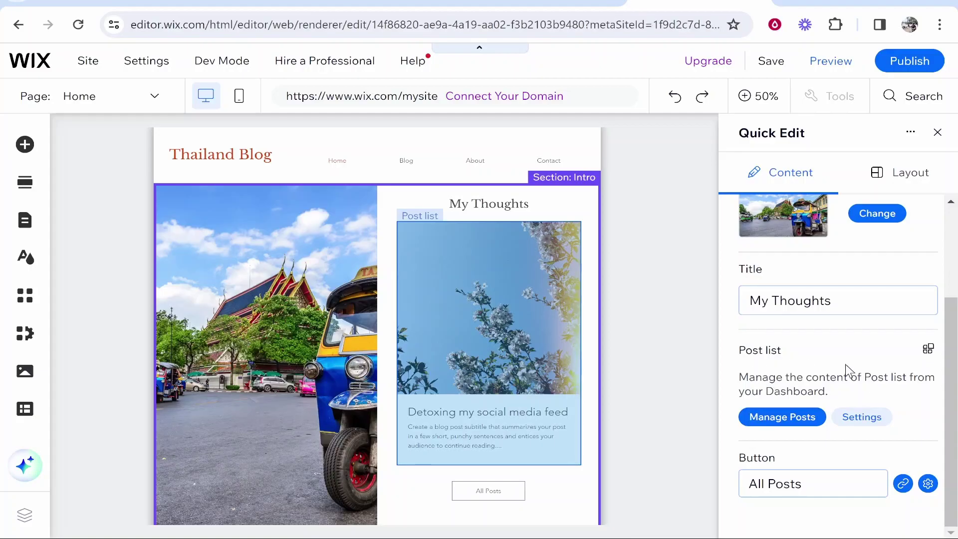
{"action": "left_click", "coordinate": [780, 425]}
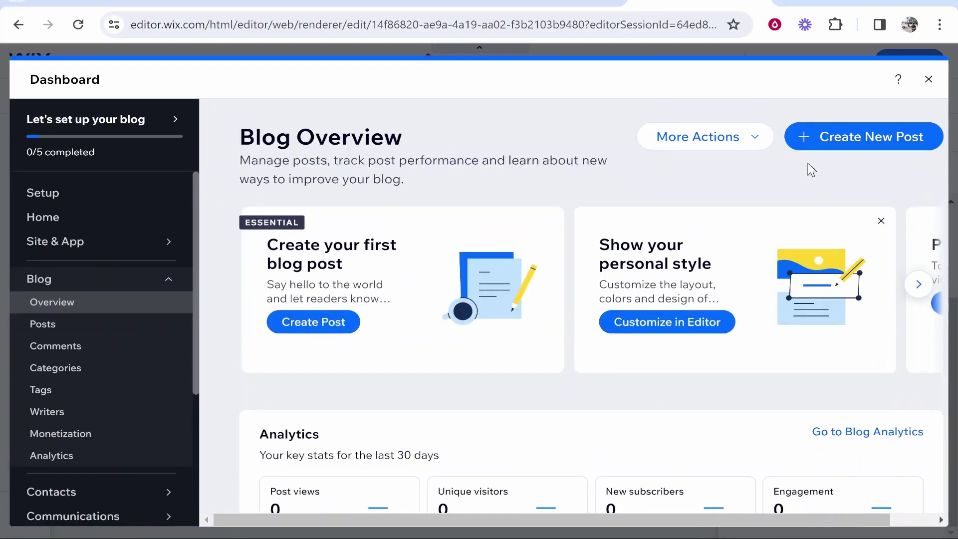
{"action": "left_click_drag", "start_coordinate": [269, 238], "coordinate": [364, 267]}
{"action": "left_click", "coordinate": [372, 269]}
{"action": "left_click", "coordinate": [870, 139]}
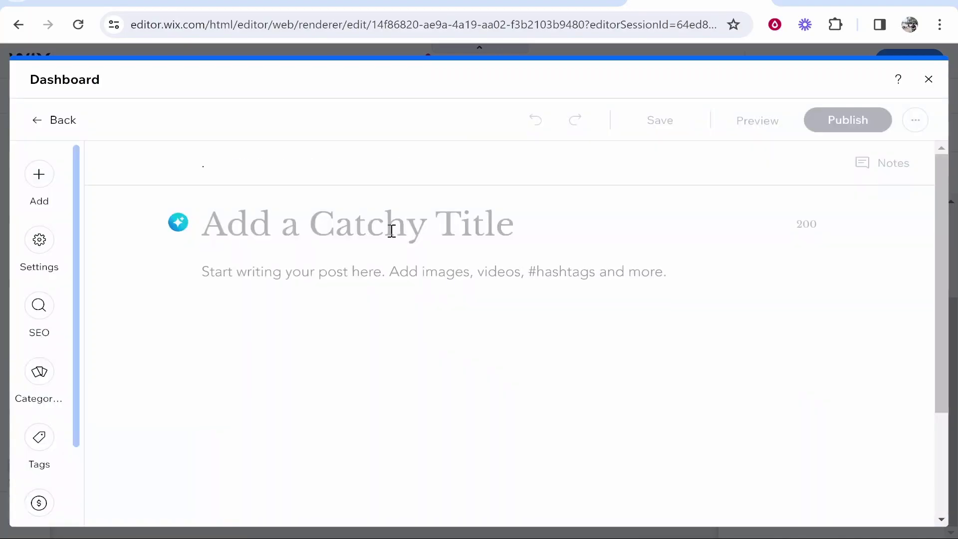
Title the new blog post "Best Beaches in Thailand 2024".
{"action": "left_click", "coordinate": [392, 230]}
{"action": "type", "text": "T"}
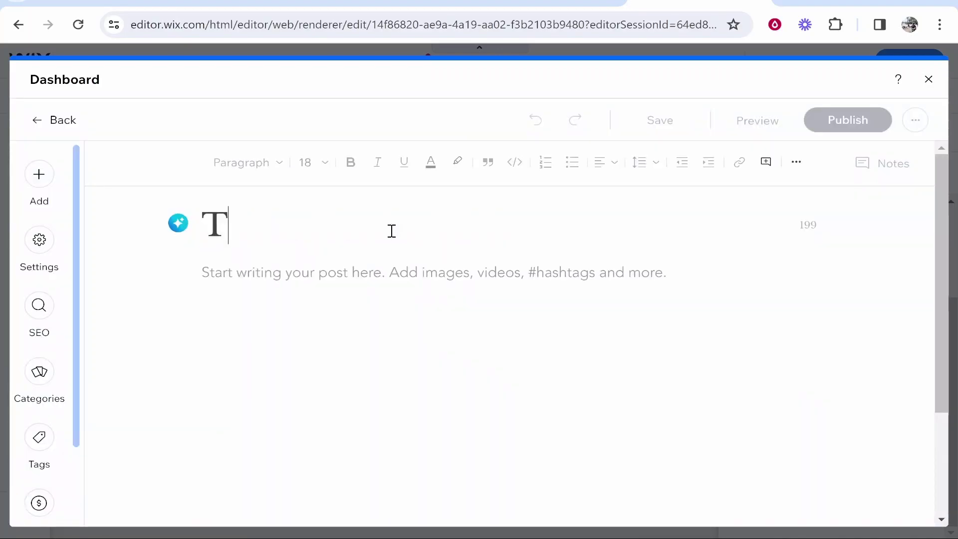
{"action": "type", "text": "est Beachung"}
{"action": "key", "text": "BackSpace"}
{"action": "key", "text": "BackSpace"}
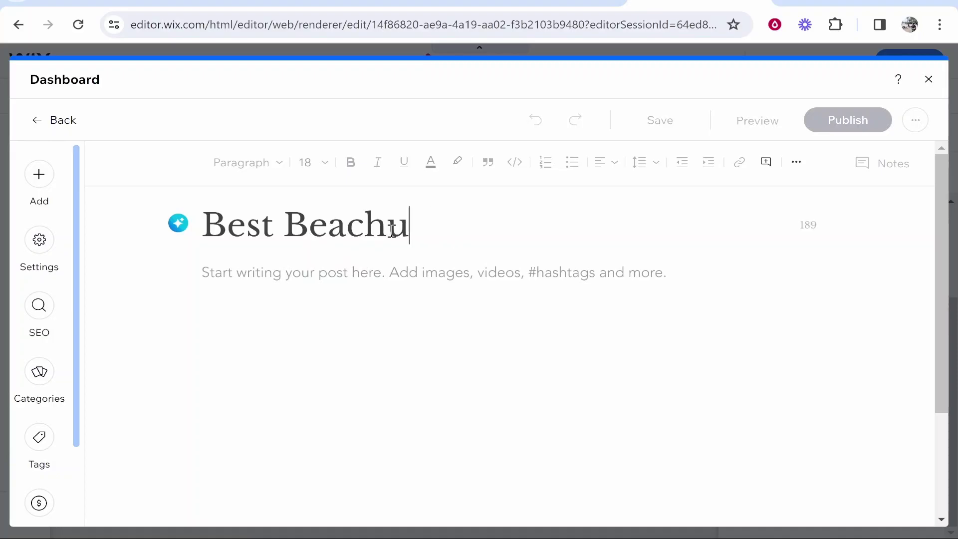
{"action": "key", "text": "BackSpace"}
{"action": "type", "text": "es in Thailand 2024"}
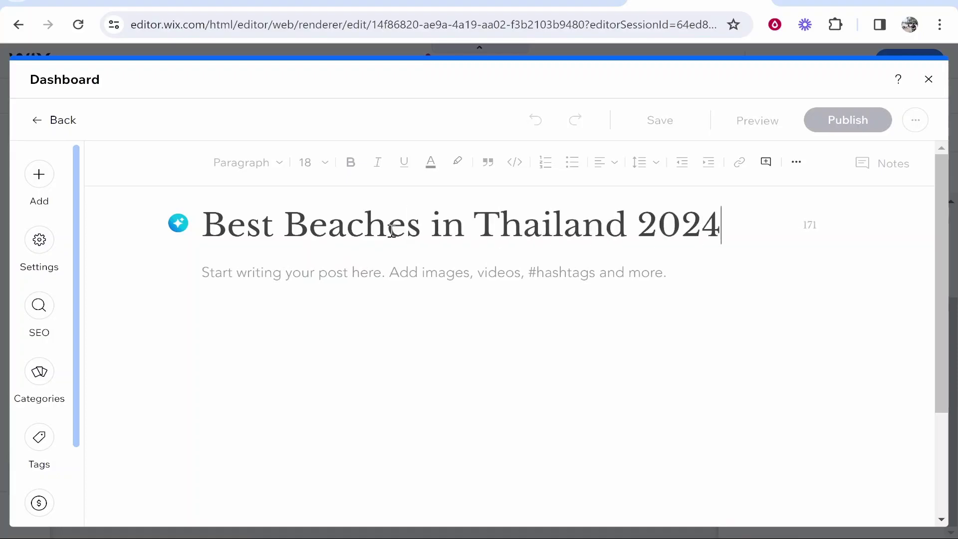
Search Google for "lorem ipsum" in a new tab, generate five paragraphs on lipsum.com and copy them.
{"action": "left_click", "coordinate": [335, 275]}
{"action": "key", "text": "ctrl+t"}
{"action": "type", "text": ",##]"}
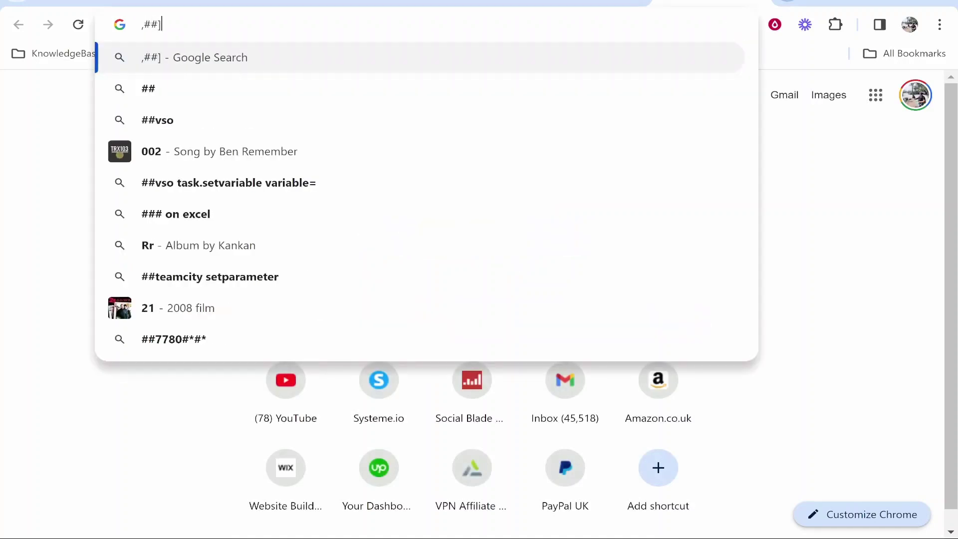
{"action": "key", "text": "Return"}
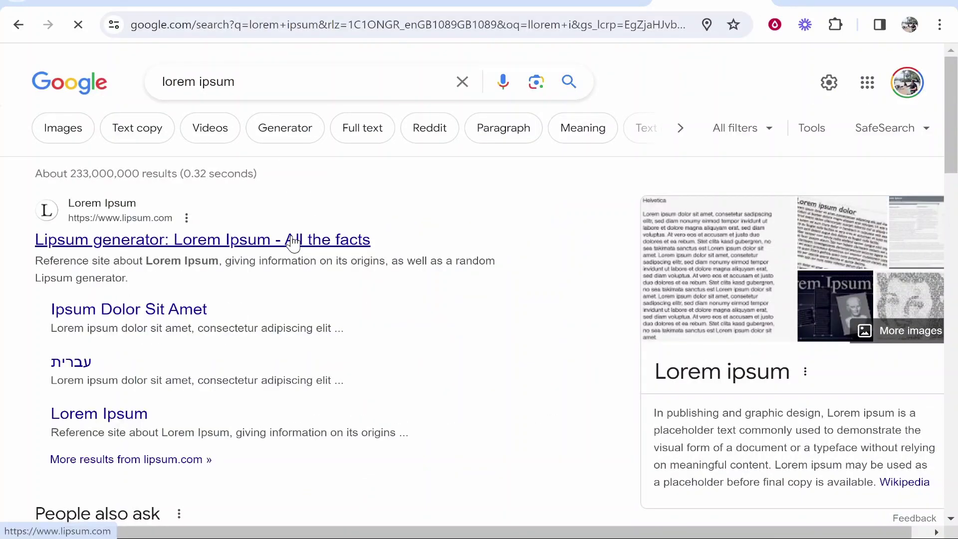
{"action": "left_click", "coordinate": [292, 239]}
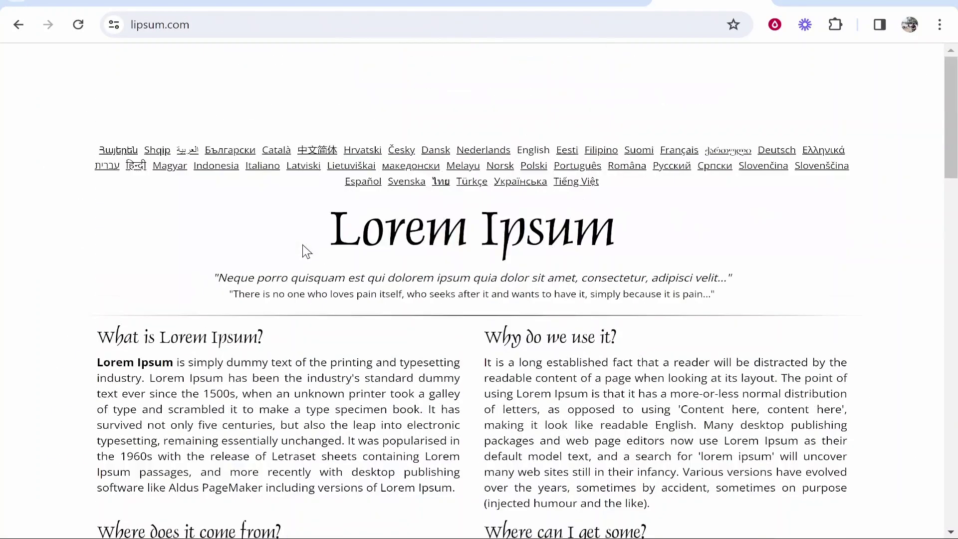
{"action": "scroll", "coordinate": [306, 247], "scroll_direction": "down", "scroll_amount": 15}
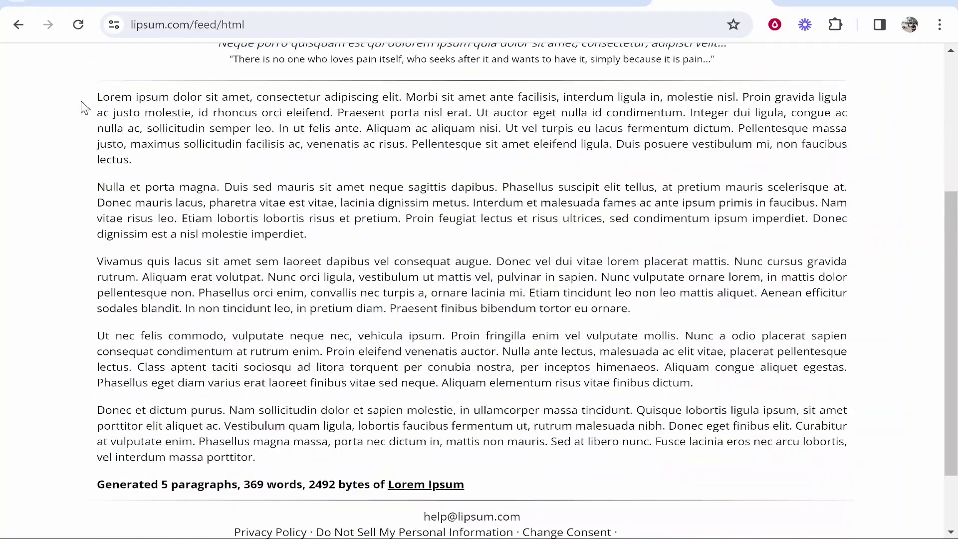
{"action": "left_click_drag", "start_coordinate": [81, 101], "coordinate": [468, 457]}
Return to the Wix post editor and paste the copied Lorem Ipsum paragraphs as the post's body.
{"action": "left_click", "coordinate": [643, 3]}
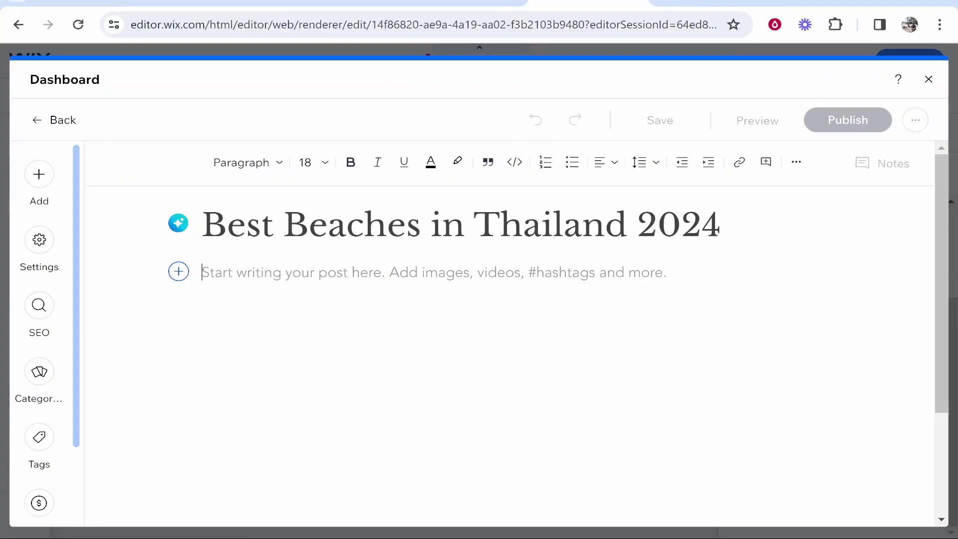
{"action": "key", "text": "ctrl+v"}
{"action": "scroll", "coordinate": [787, 237], "scroll_direction": "up", "scroll_amount": 10}
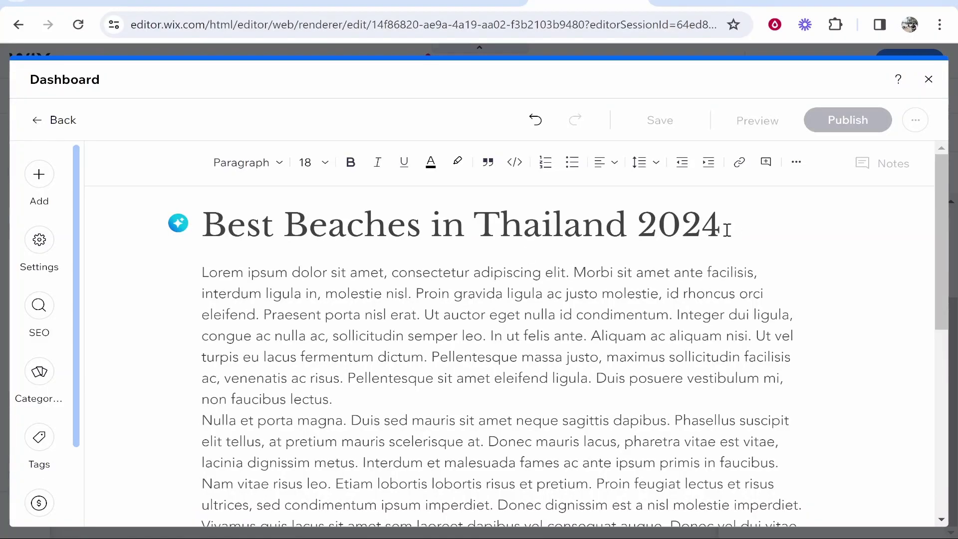
Add an empty line above the post's first paragraph and open the options for inserting an element there.
{"action": "left_click", "coordinate": [773, 234]}
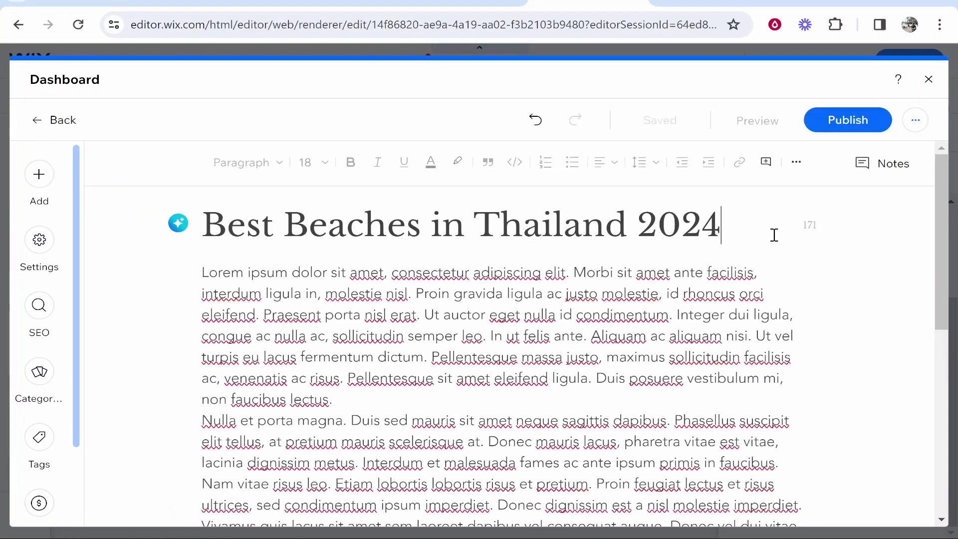
{"action": "type", "text": "#"}
{"action": "key", "text": "BackSpace"}
{"action": "left_click", "coordinate": [196, 276]}
{"action": "left_click", "coordinate": [197, 272]}
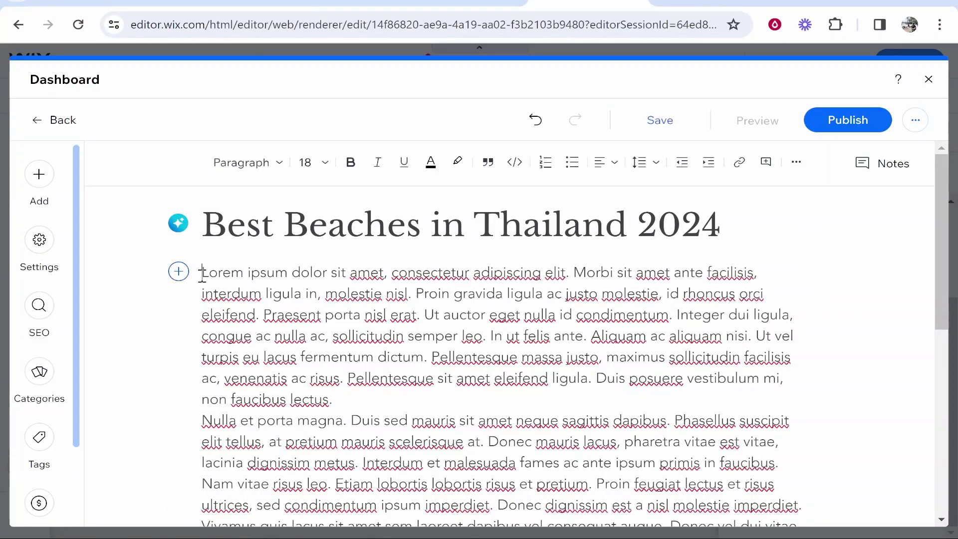
{"action": "key", "text": "Return"}
{"action": "left_click", "coordinate": [179, 272]}
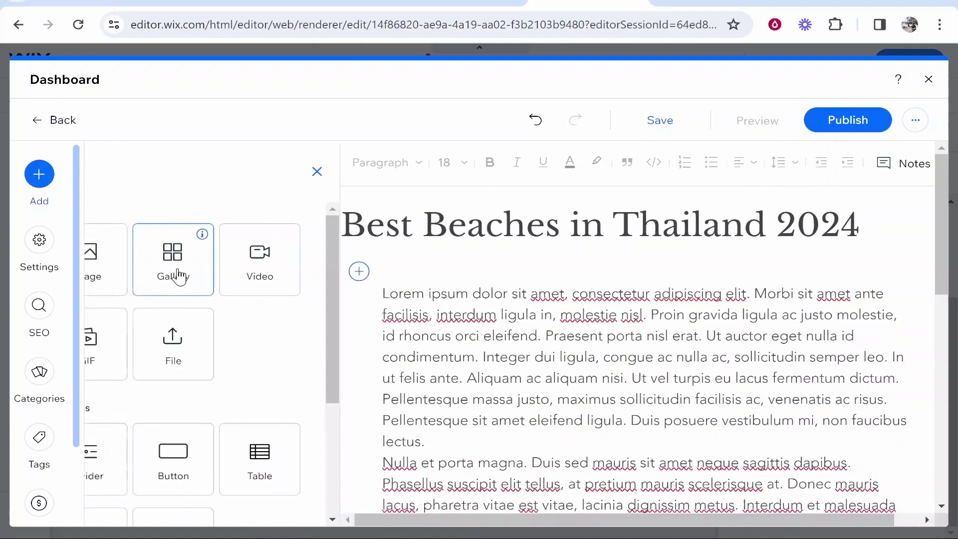
Search the Wix media library for "beach" and add the white-sand beach photo with a cyclist above the post's text.
{"action": "left_click", "coordinate": [160, 277]}
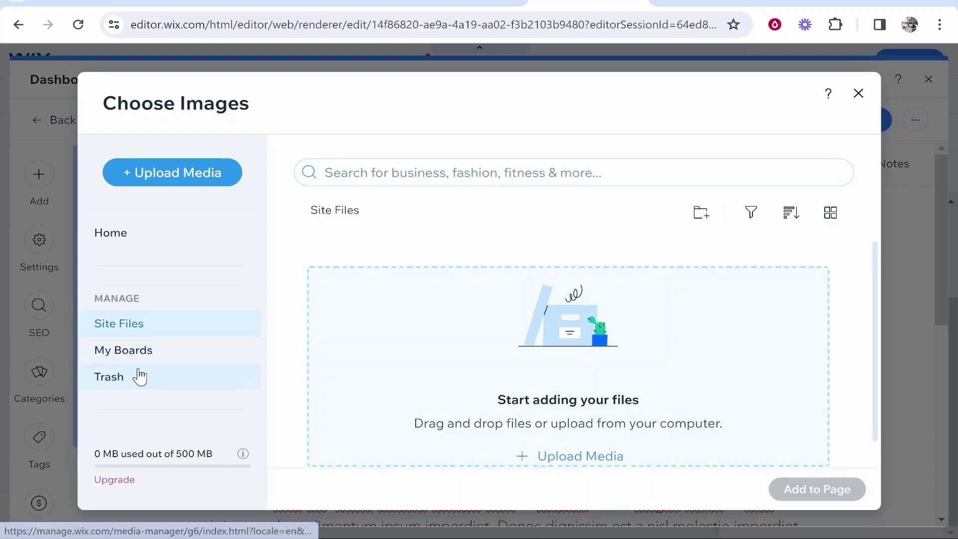
{"action": "scroll", "coordinate": [137, 377], "scroll_direction": "down", "scroll_amount": 3}
{"action": "left_click", "coordinate": [121, 313]}
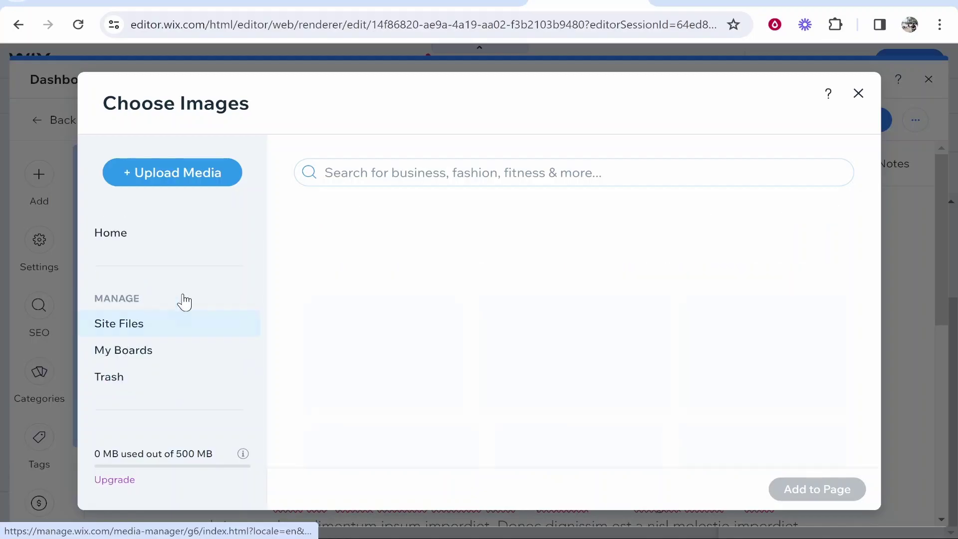
{"action": "left_click", "coordinate": [529, 167]}
{"action": "type", "text": "beach"}
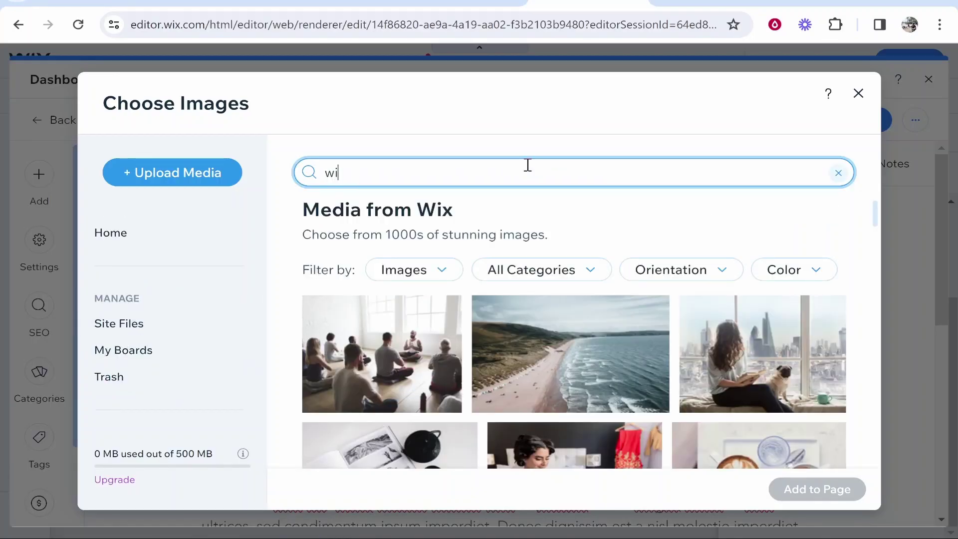
{"action": "key", "text": "Return"}
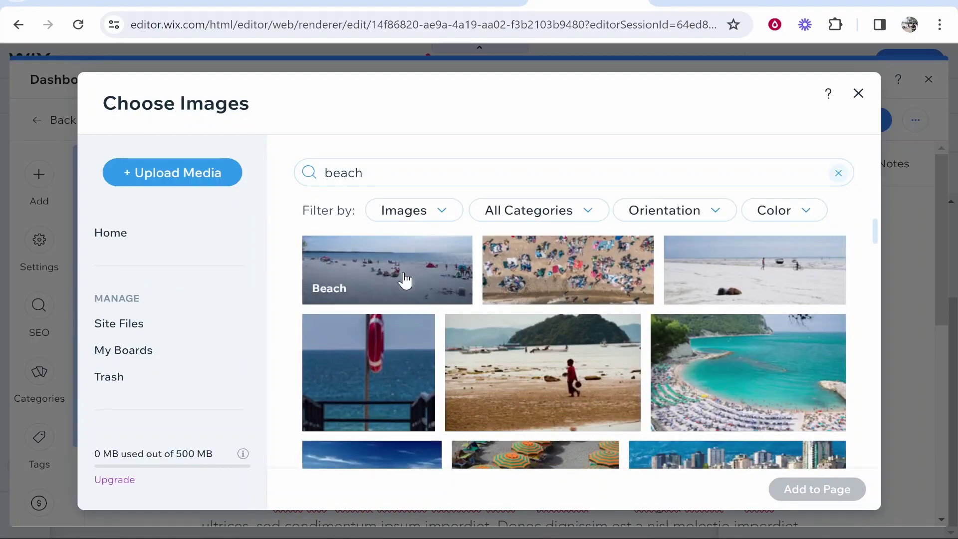
{"action": "left_click", "coordinate": [767, 315]}
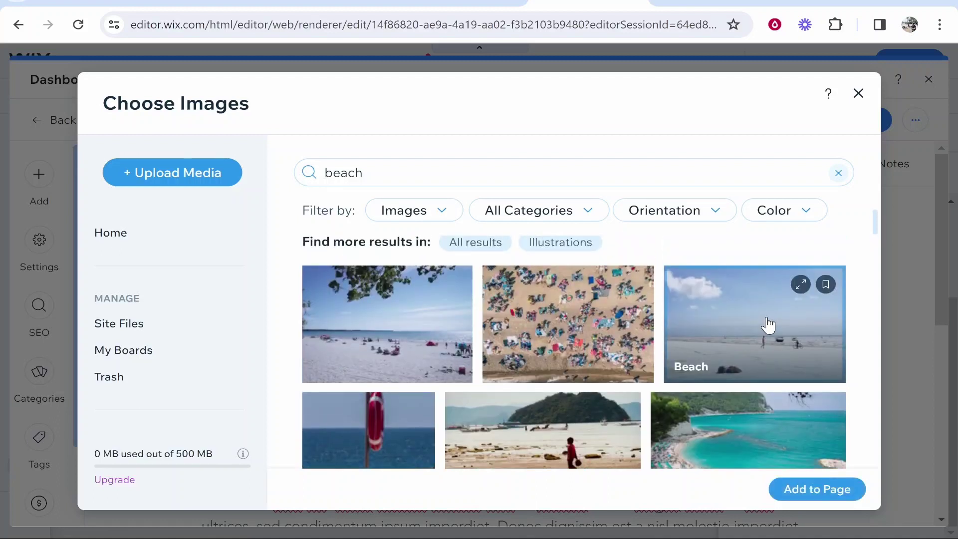
{"action": "left_click", "coordinate": [822, 496]}
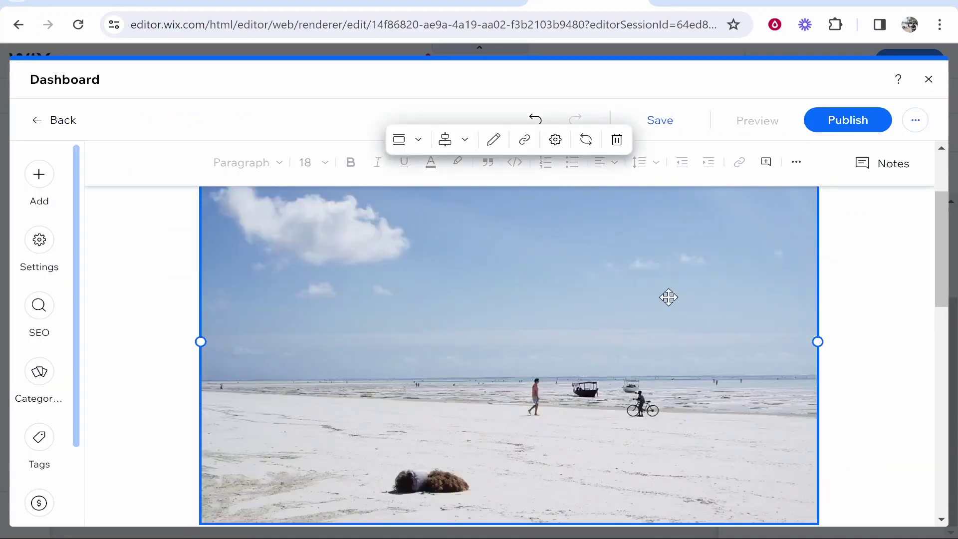
Set the inserted beach image's size to Small fit.
{"action": "scroll", "coordinate": [667, 297], "scroll_direction": "up", "scroll_amount": 3}
{"action": "left_click", "coordinate": [400, 262]}
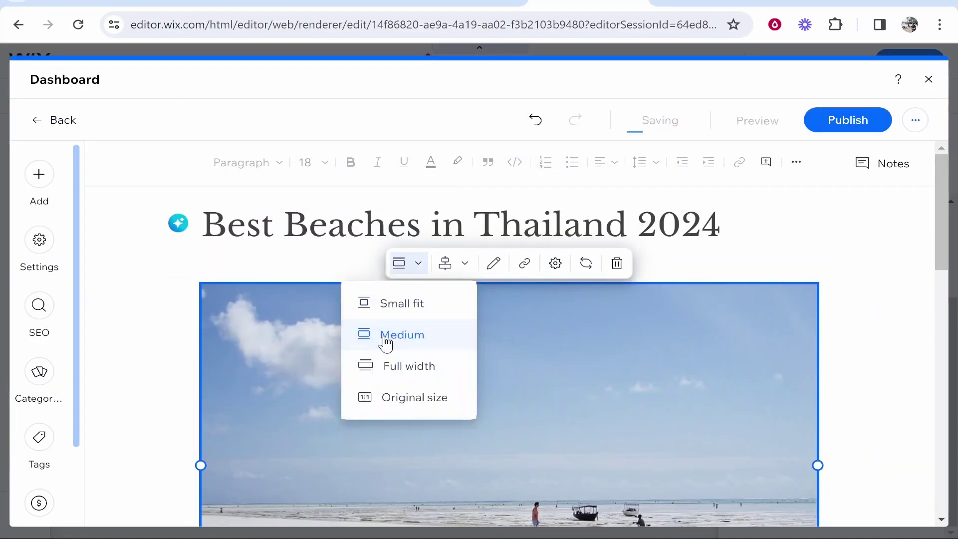
{"action": "left_click", "coordinate": [404, 309]}
{"action": "scroll", "coordinate": [768, 367], "scroll_direction": "down", "scroll_amount": 2}
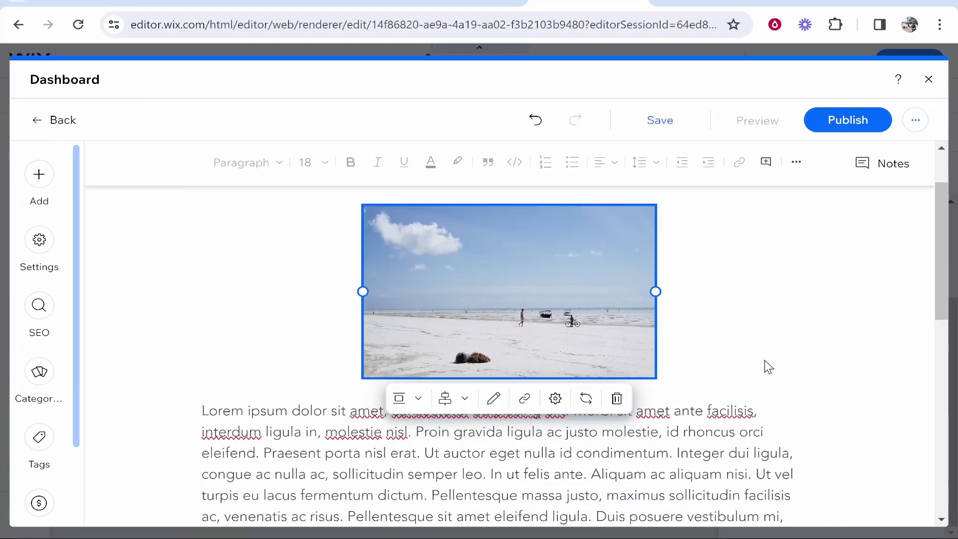
{"action": "scroll", "coordinate": [847, 264], "scroll_direction": "up", "scroll_amount": 2}
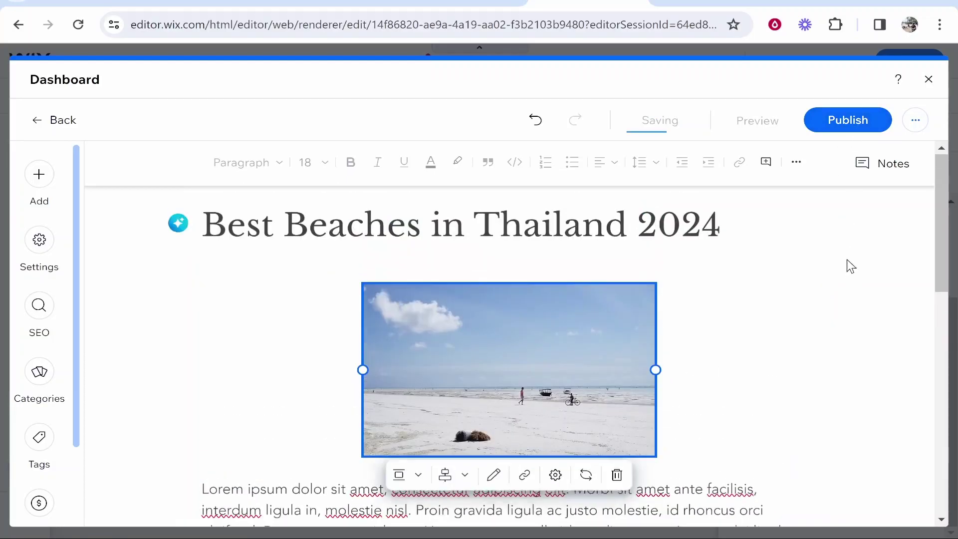
Publish the blog post and return to the site editor.
{"action": "left_click", "coordinate": [865, 130]}
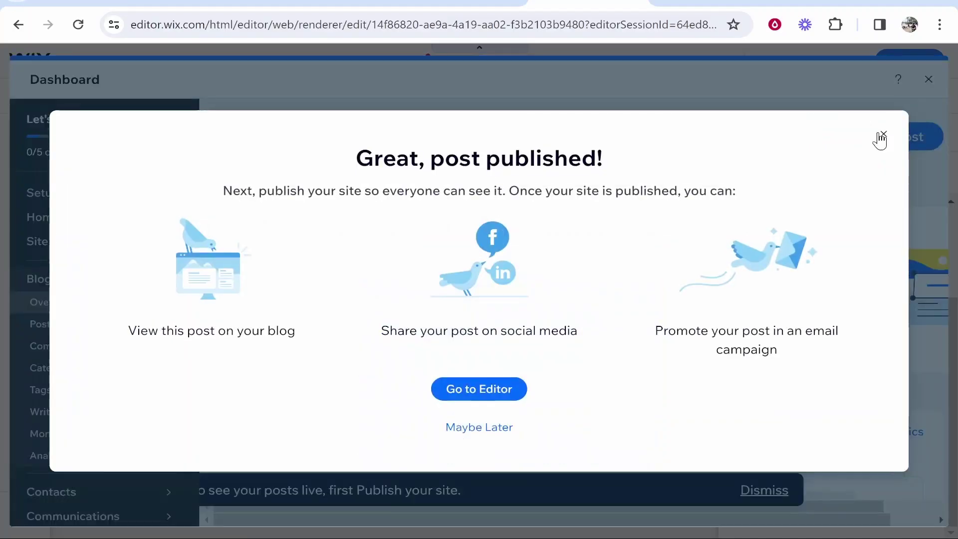
{"action": "left_click", "coordinate": [877, 137]}
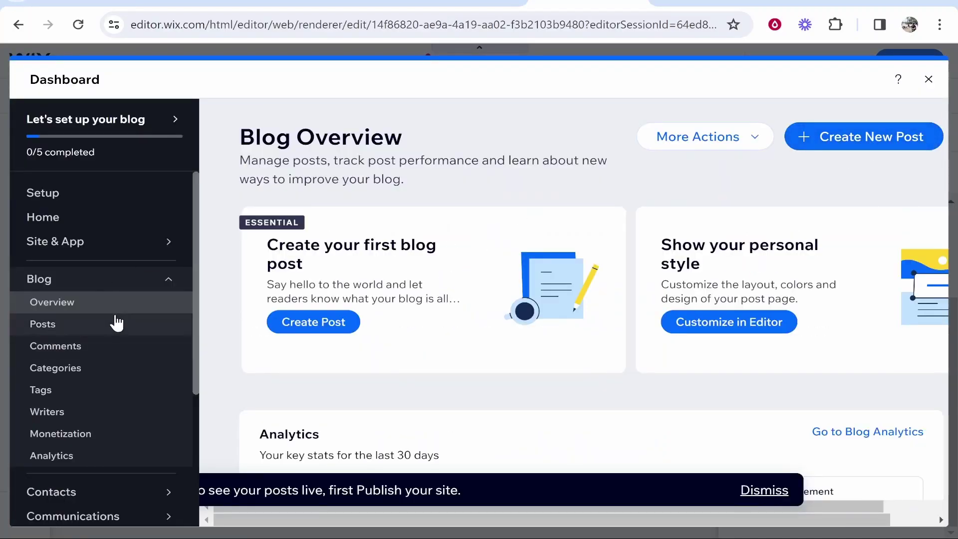
{"action": "left_click", "coordinate": [928, 80]}
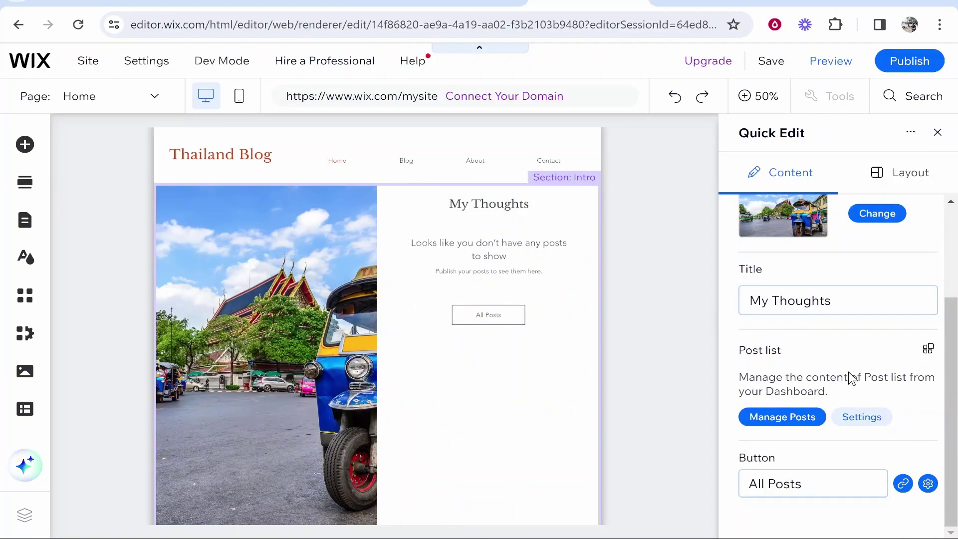
Set the layout of the Intro section's post list to Editorial.
{"action": "left_click", "coordinate": [927, 348]}
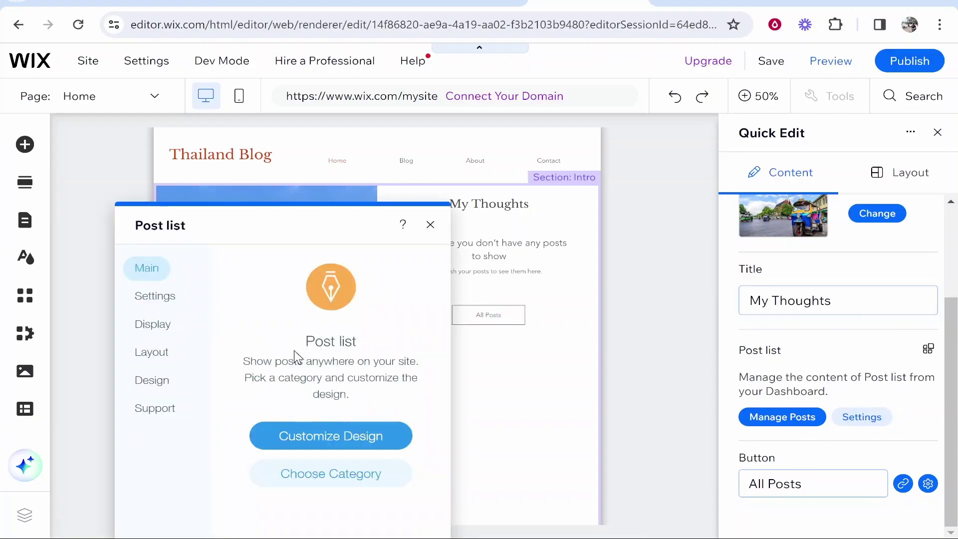
{"action": "left_click", "coordinate": [292, 447]}
{"action": "left_click", "coordinate": [263, 328]}
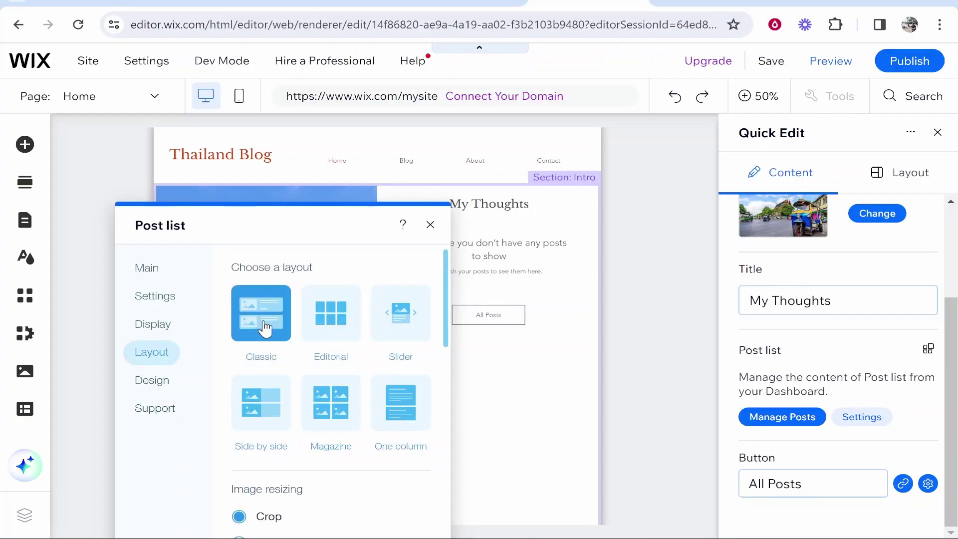
{"action": "left_click", "coordinate": [341, 330]}
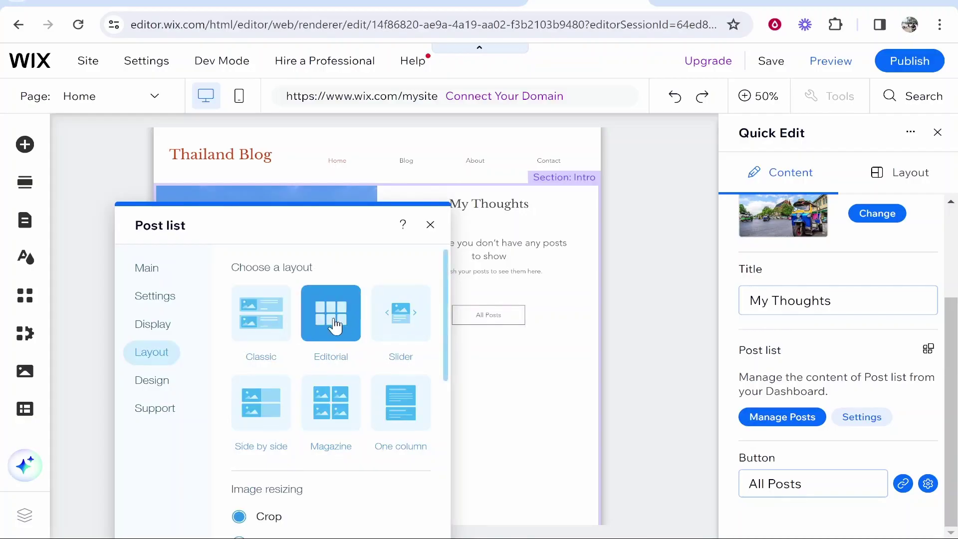
{"action": "scroll", "coordinate": [273, 432], "scroll_direction": "down", "scroll_amount": 3}
{"action": "scroll", "coordinate": [282, 428], "scroll_direction": "down", "scroll_amount": 3}
{"action": "scroll", "coordinate": [220, 384], "scroll_direction": "up", "scroll_amount": 6}
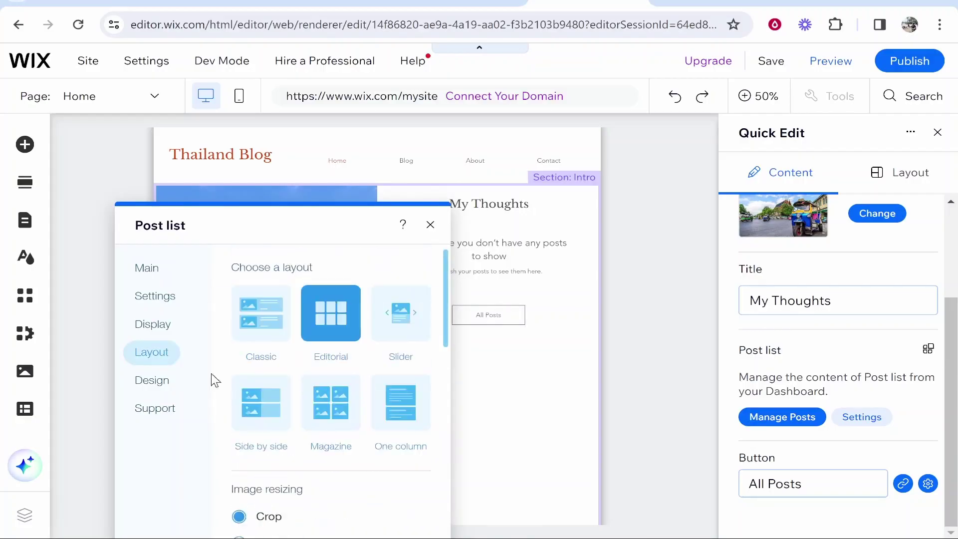
Open the published post "Best Beaches in Thailand 2024" for editing from the blog's post management page.
{"action": "left_click", "coordinate": [160, 269]}
{"action": "left_click", "coordinate": [331, 437]}
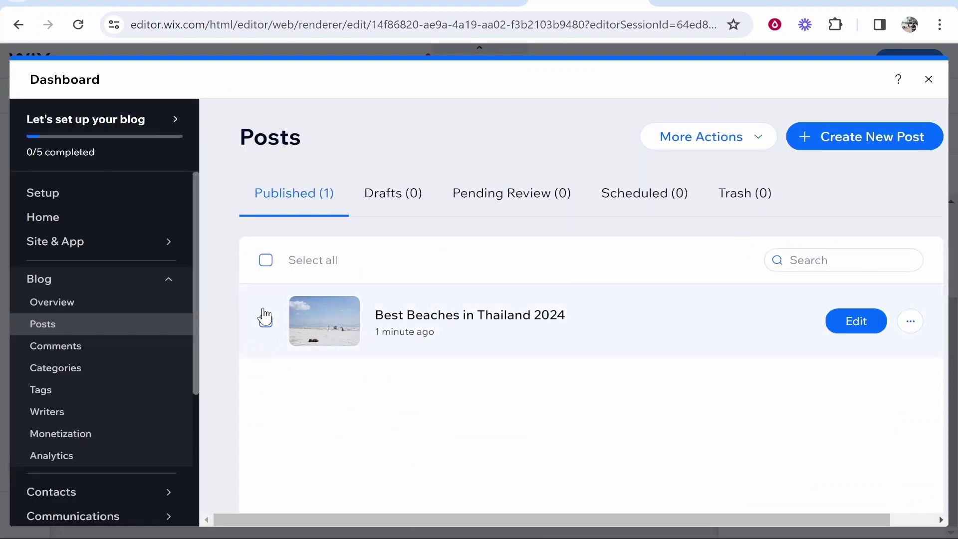
{"action": "left_click", "coordinate": [266, 321]}
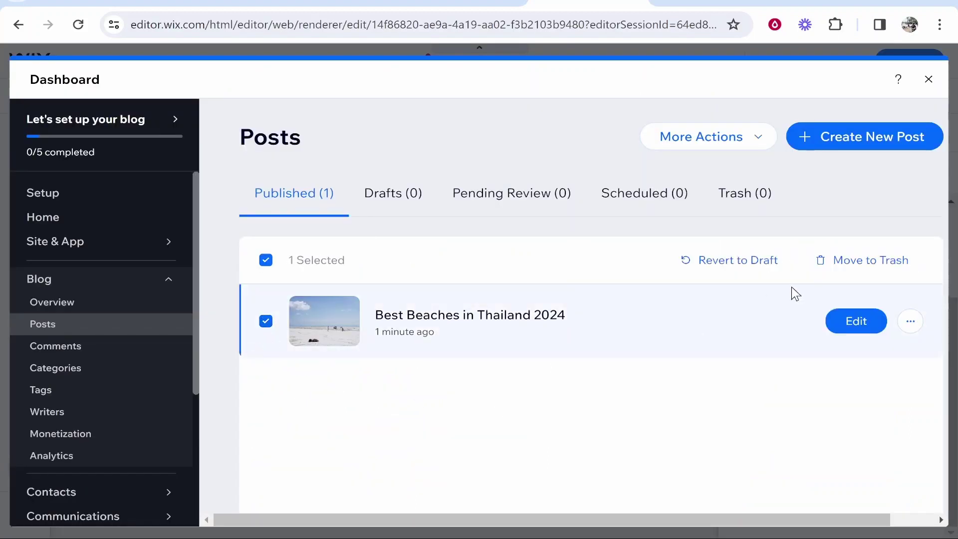
{"action": "left_click", "coordinate": [848, 327]}
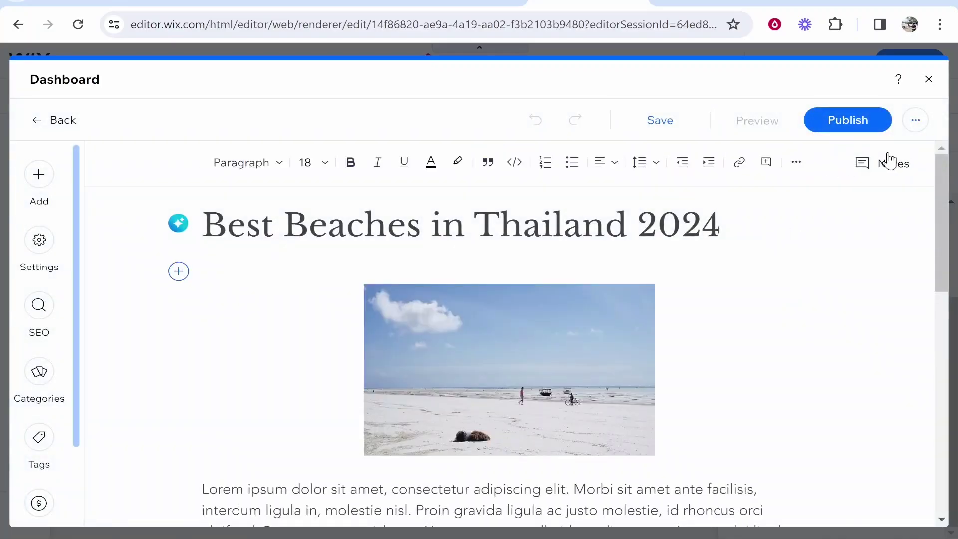
Create the category "Beaches" for the post, then publish the updated post and return to the site editor.
{"action": "left_click", "coordinate": [39, 374]}
{"action": "left_click", "coordinate": [226, 259]}
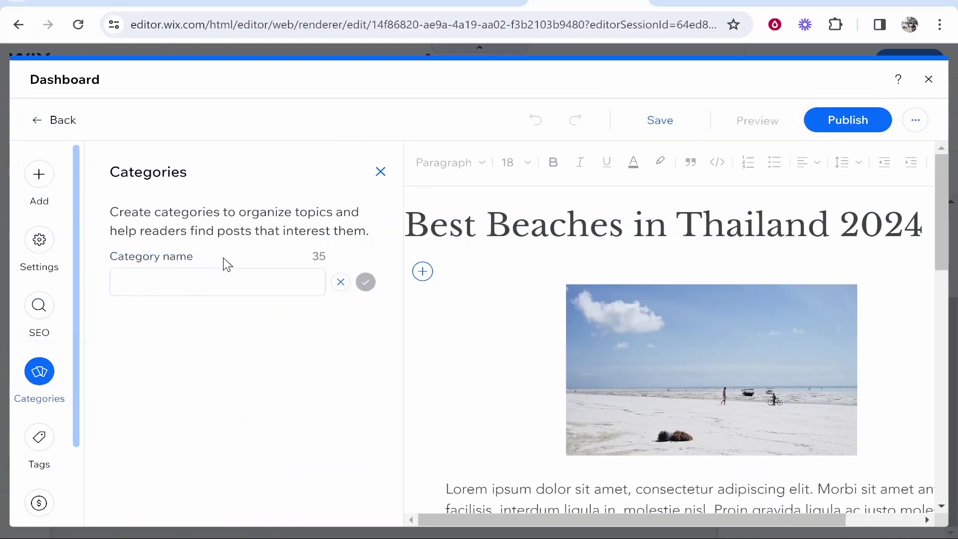
{"action": "left_click", "coordinate": [236, 274]}
{"action": "type", "text": "Beaches"}
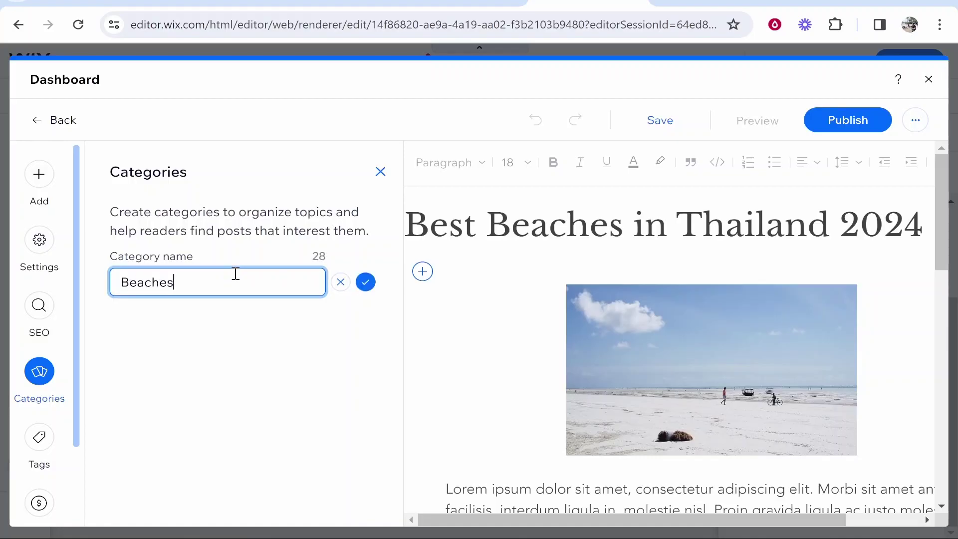
{"action": "key", "text": "Return"}
{"action": "left_click", "coordinate": [829, 124]}
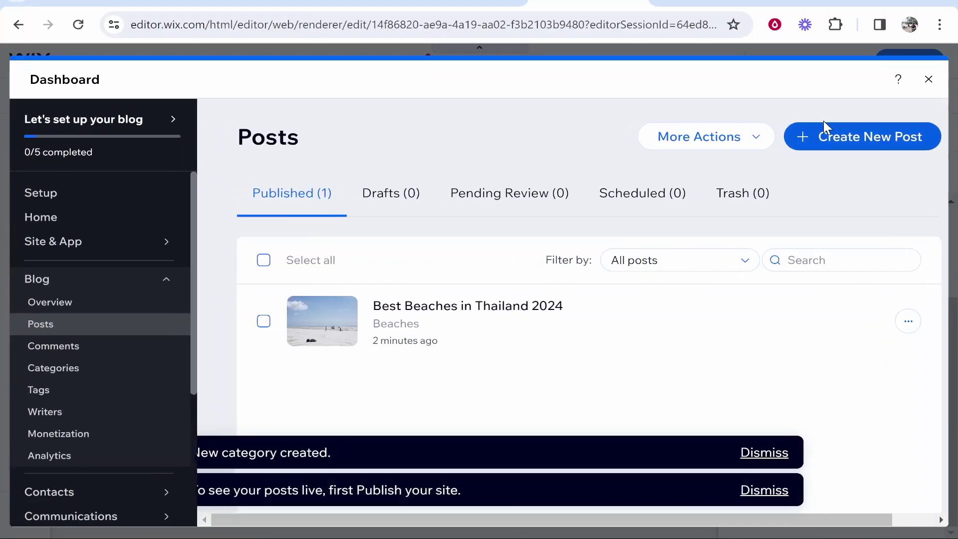
{"action": "left_click", "coordinate": [824, 124]}
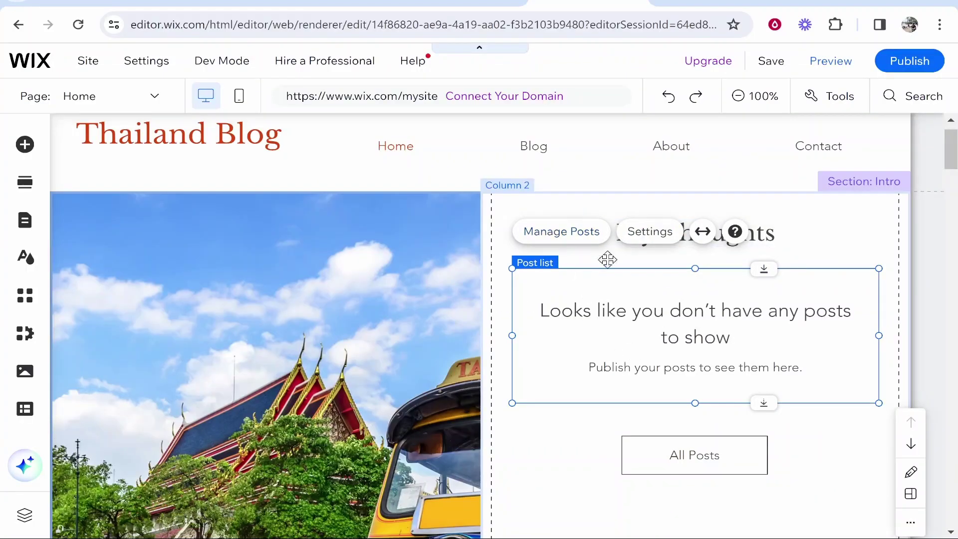
Review the home page's sections from the Intro post list down to the gallery to check where posts are shown.
{"action": "left_click", "coordinate": [560, 230]}
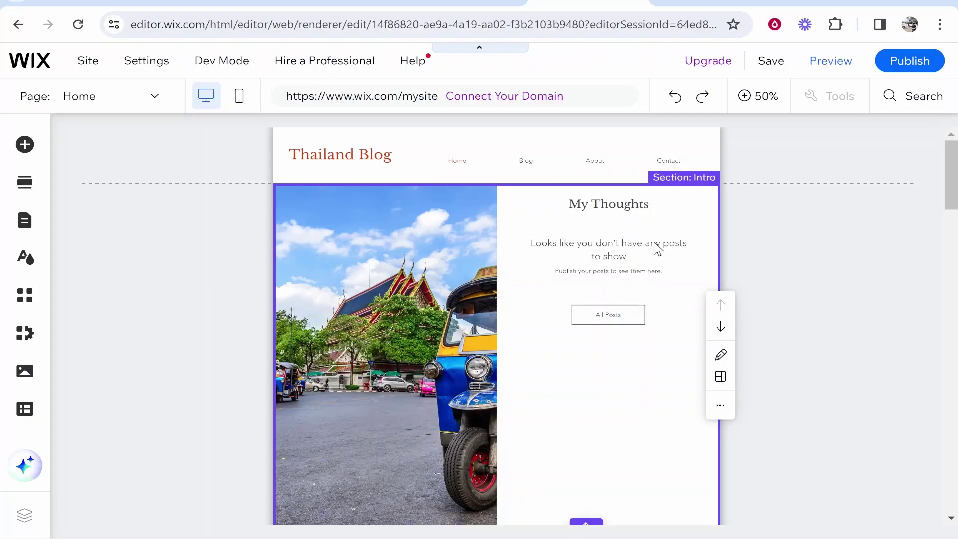
{"action": "scroll", "coordinate": [594, 287], "scroll_direction": "down", "scroll_amount": 5}
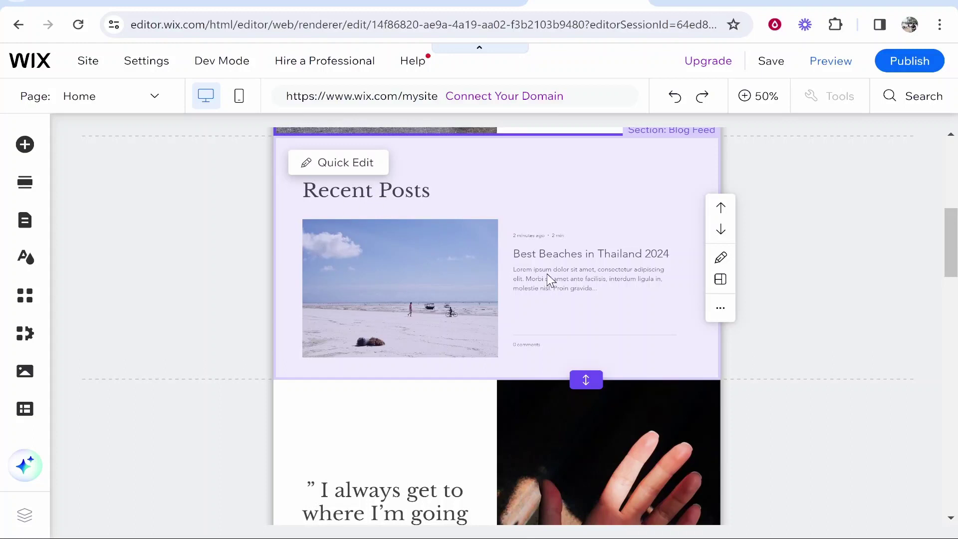
{"action": "scroll", "coordinate": [561, 265], "scroll_direction": "down", "scroll_amount": 5}
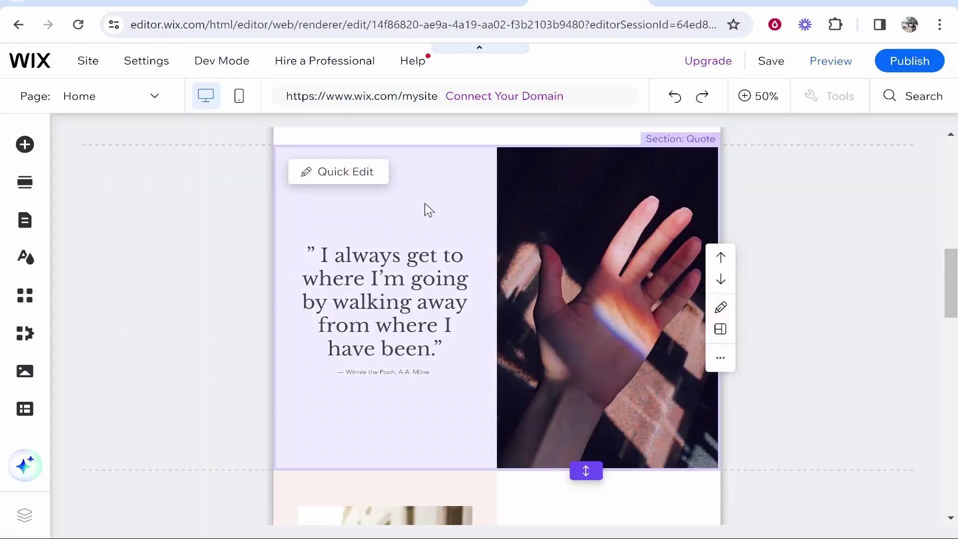
{"action": "scroll", "coordinate": [414, 239], "scroll_direction": "down", "scroll_amount": 2}
{"action": "scroll", "coordinate": [403, 272], "scroll_direction": "down", "scroll_amount": 10}
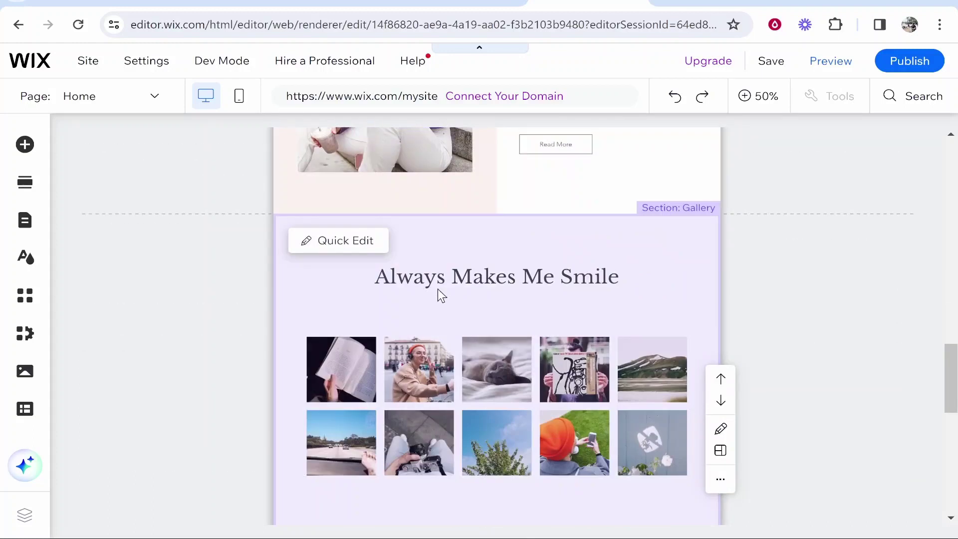
{"action": "scroll", "coordinate": [473, 291], "scroll_direction": "up", "scroll_amount": 15}
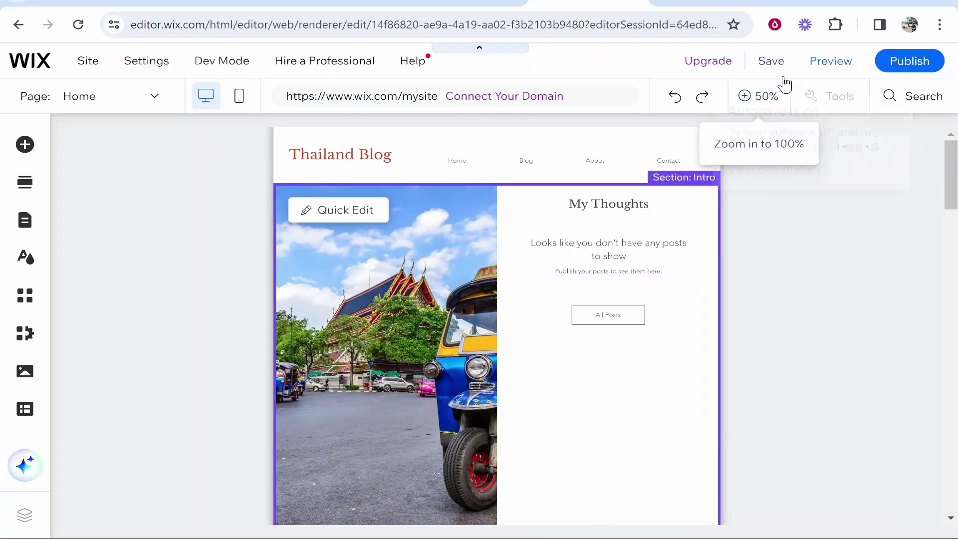
Delete the "My Thoughts" heading, the post list and the "All Posts" button from the Intro section's second column.
{"action": "left_click", "coordinate": [757, 98]}
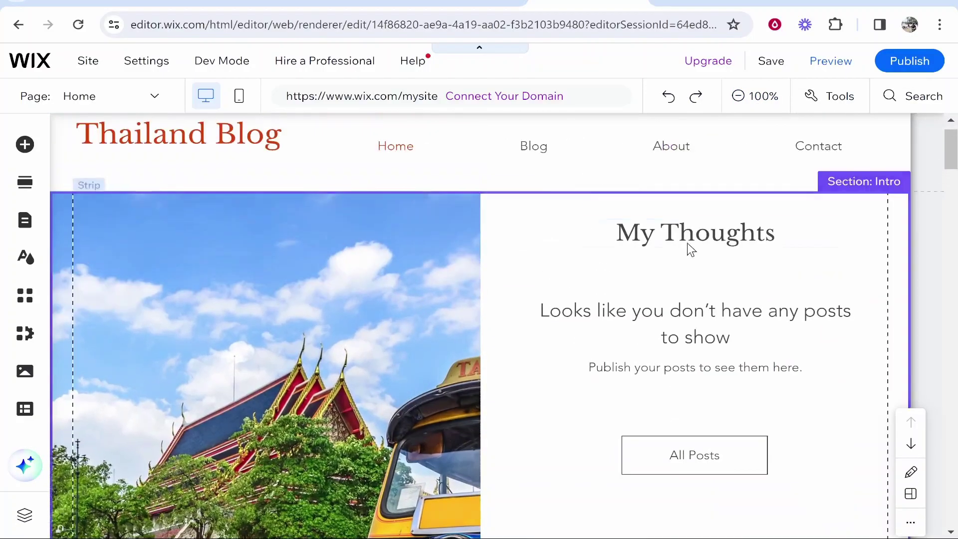
{"action": "left_click", "coordinate": [684, 240]}
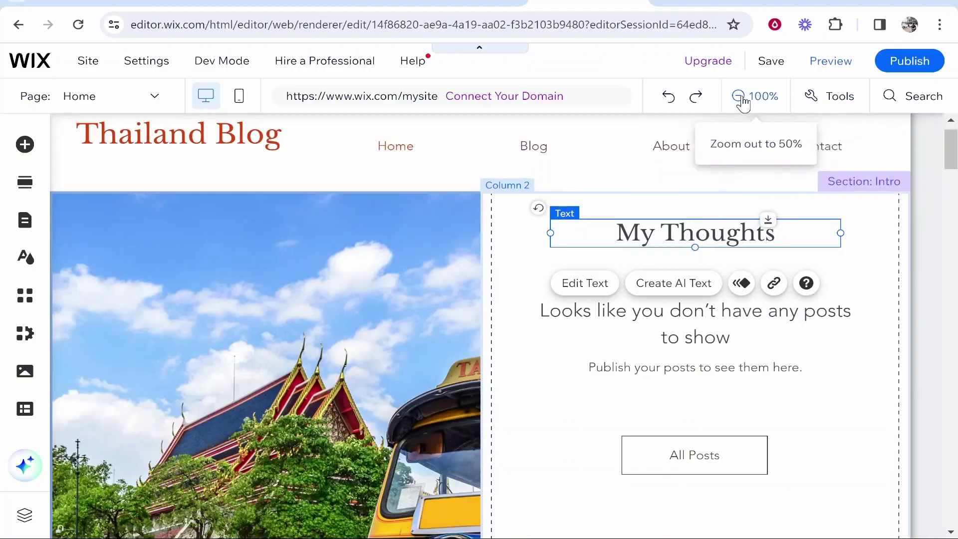
{"action": "key", "text": "Delete"}
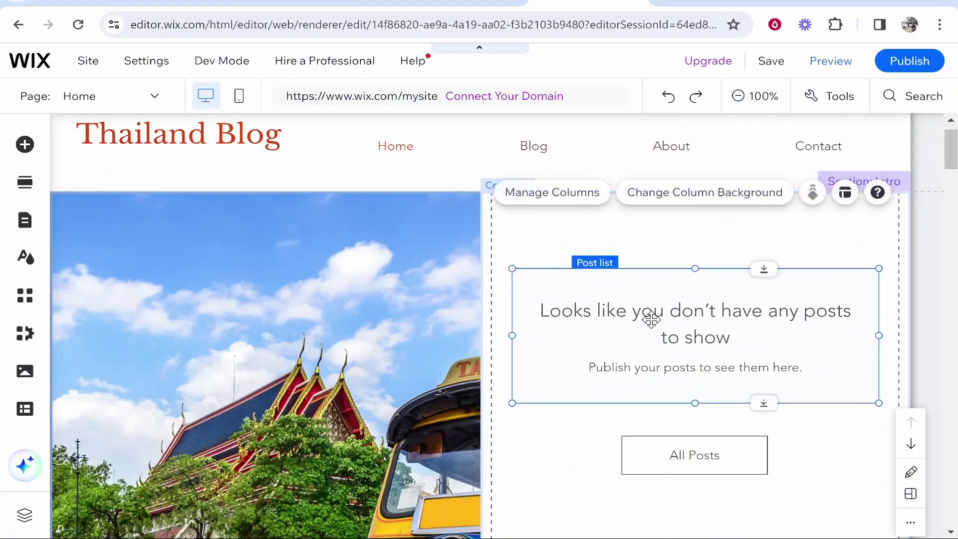
{"action": "left_click", "coordinate": [651, 319]}
{"action": "key", "text": "Delete"}
{"action": "left_click", "coordinate": [675, 439]}
{"action": "key", "text": "Delete"}
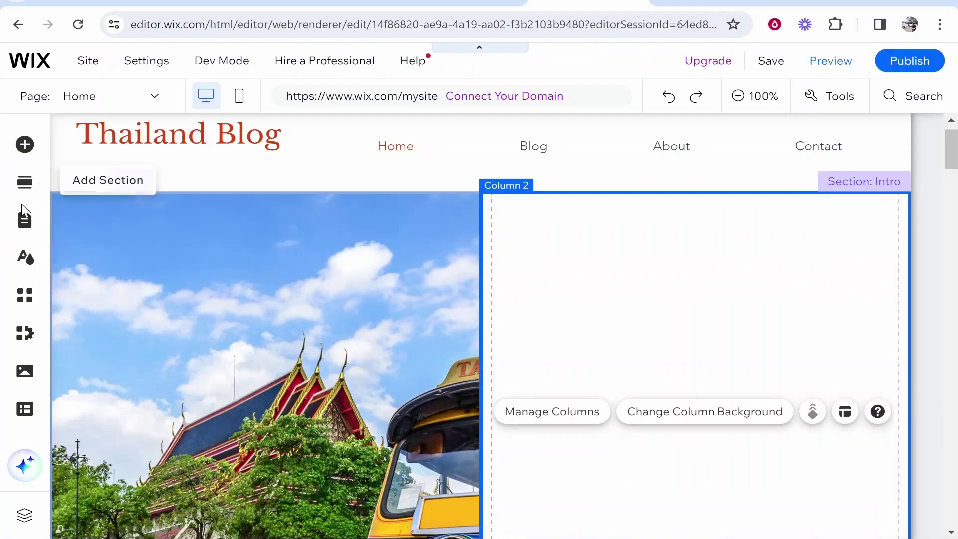
Add a large blog post list showing the post's image and title to the Intro section's second column.
{"action": "left_click", "coordinate": [29, 156]}
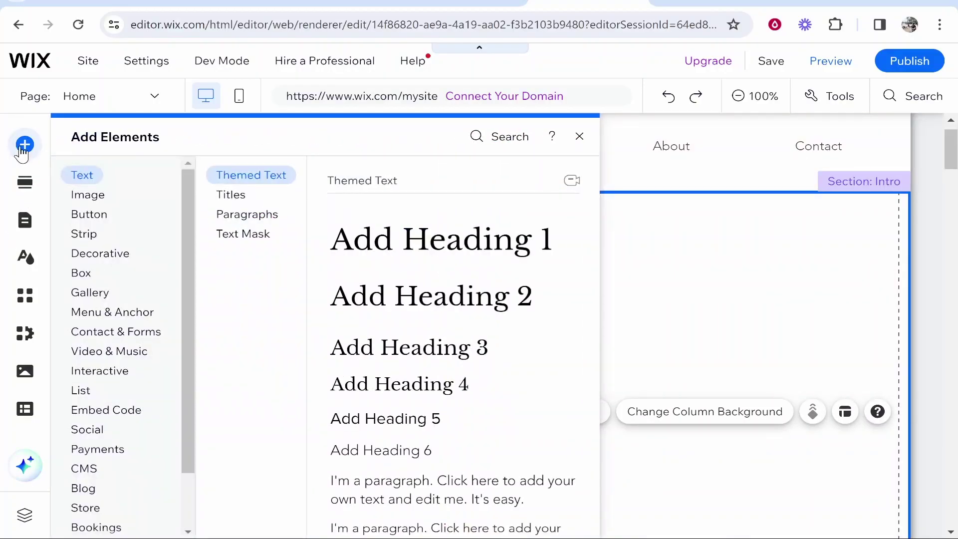
{"action": "left_click", "coordinate": [83, 194]}
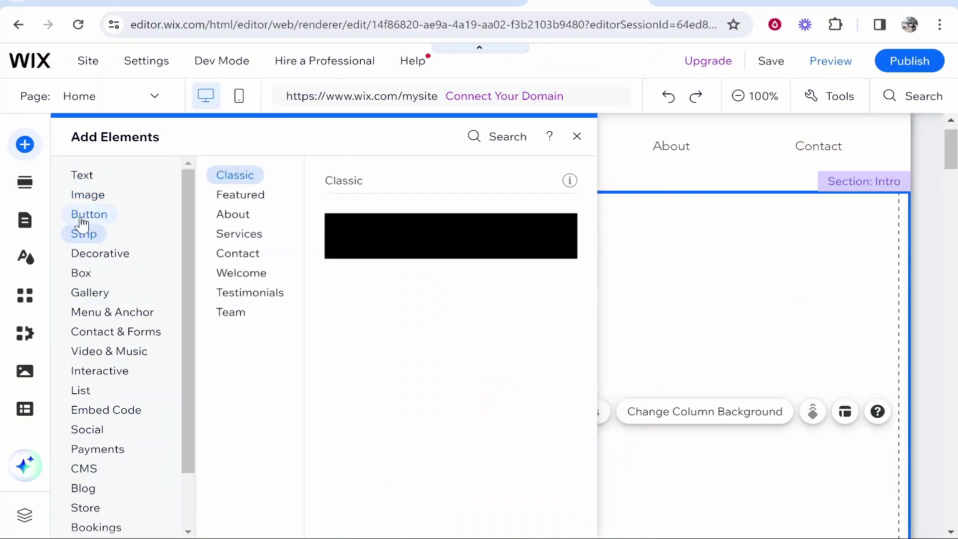
{"action": "scroll", "coordinate": [95, 433], "scroll_direction": "down", "scroll_amount": 1}
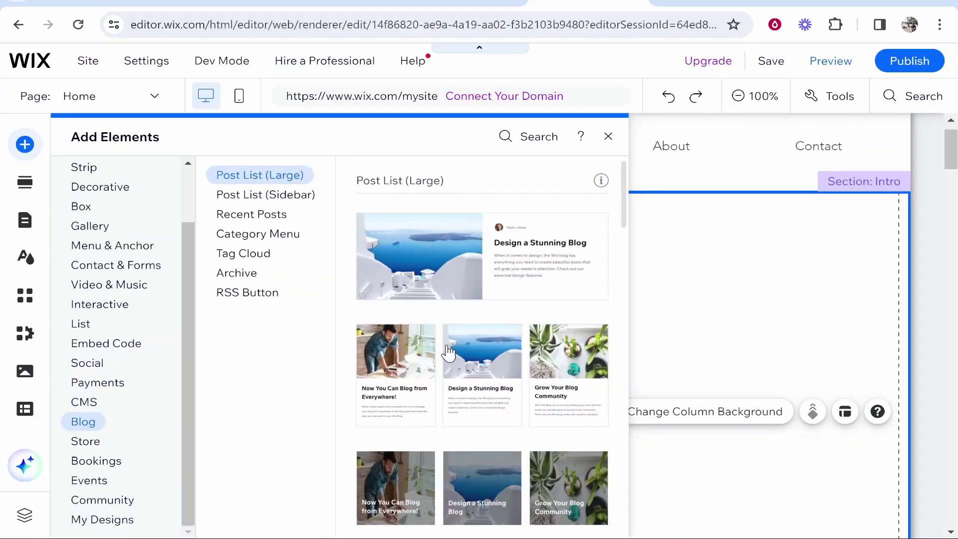
{"action": "scroll", "coordinate": [414, 367], "scroll_direction": "down", "scroll_amount": 5}
{"action": "left_click_drag", "start_coordinate": [498, 336], "coordinate": [675, 391]}
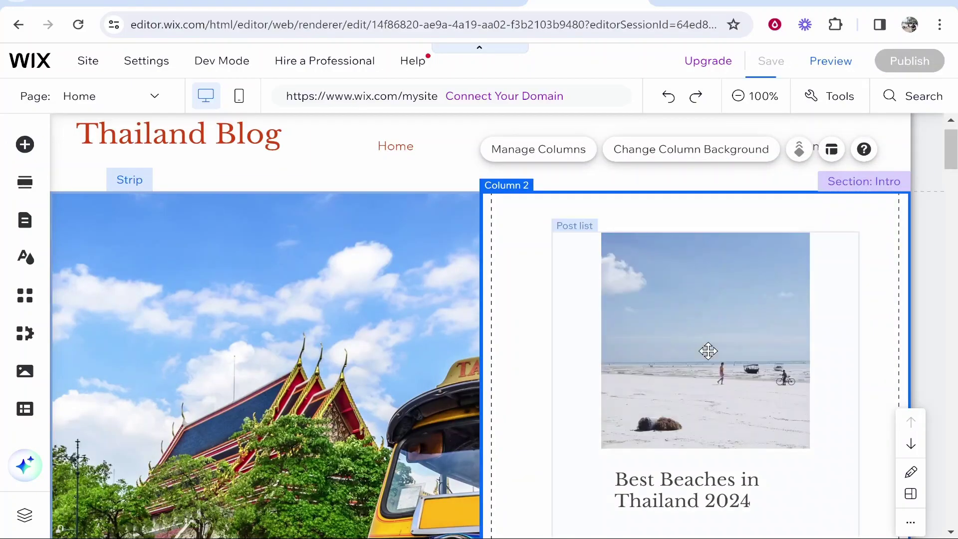
Move the post list to the top of the Intro section's second column and enlarge it to nearly the column's width.
{"action": "scroll", "coordinate": [707, 351], "scroll_direction": "down", "scroll_amount": 2}
{"action": "scroll", "coordinate": [763, 254], "scroll_direction": "up", "scroll_amount": 1}
{"action": "left_click_drag", "start_coordinate": [732, 316], "coordinate": [683, 245]}
{"action": "scroll", "coordinate": [857, 432], "scroll_direction": "down", "scroll_amount": 2}
{"action": "left_click_drag", "start_coordinate": [808, 406], "coordinate": [897, 500]}
{"action": "scroll", "coordinate": [748, 408], "scroll_direction": "down", "scroll_amount": 5}
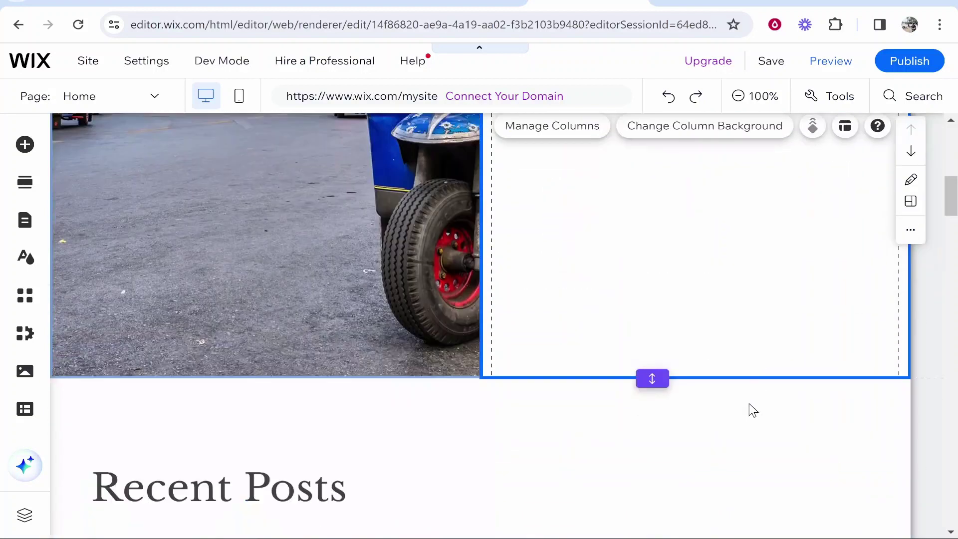
{"action": "scroll", "coordinate": [748, 401], "scroll_direction": "up", "scroll_amount": 4}
{"action": "left_click", "coordinate": [739, 97]}
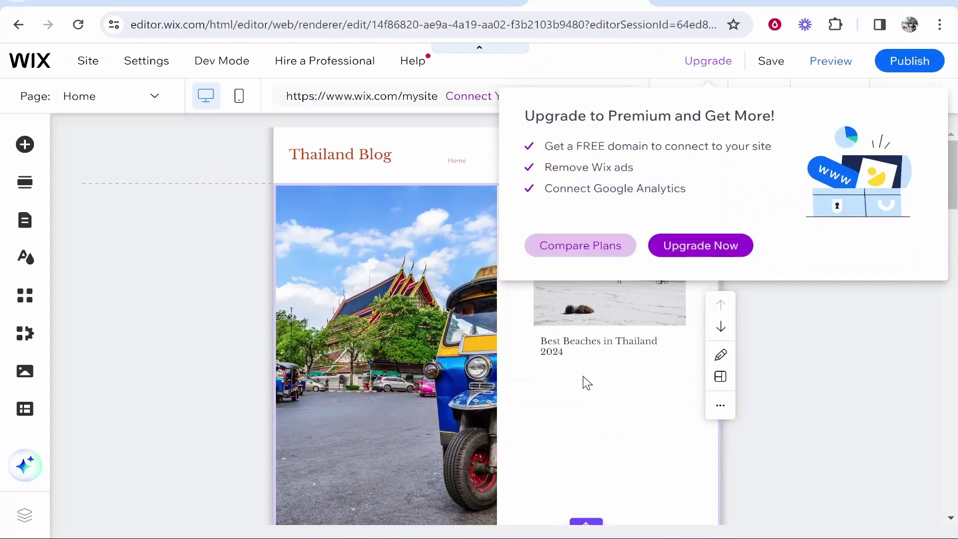
{"action": "scroll", "coordinate": [592, 349], "scroll_direction": "down", "scroll_amount": 2}
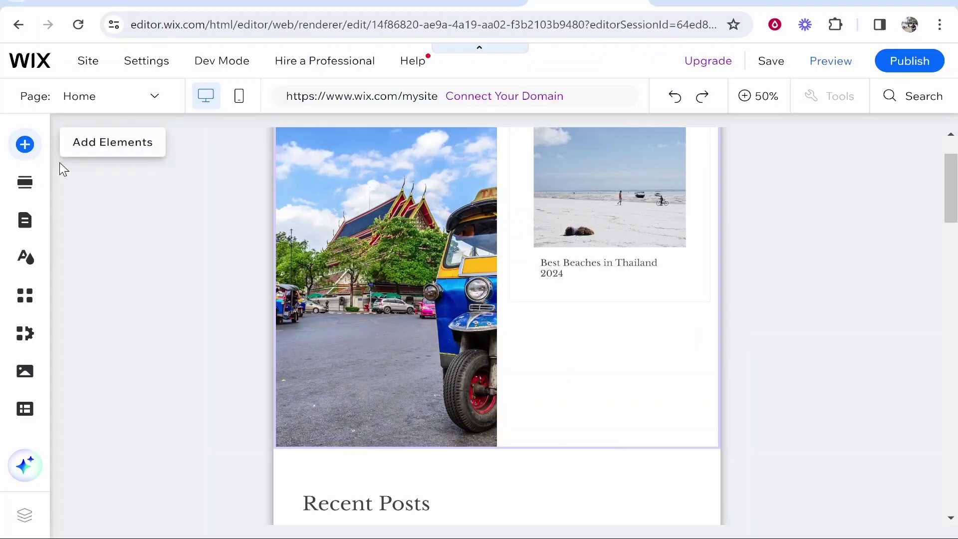
Add a Helvetica Light paragraph below the post list and widen it to nearly the column's full width.
{"action": "left_click", "coordinate": [25, 145]}
{"action": "left_click", "coordinate": [86, 177]}
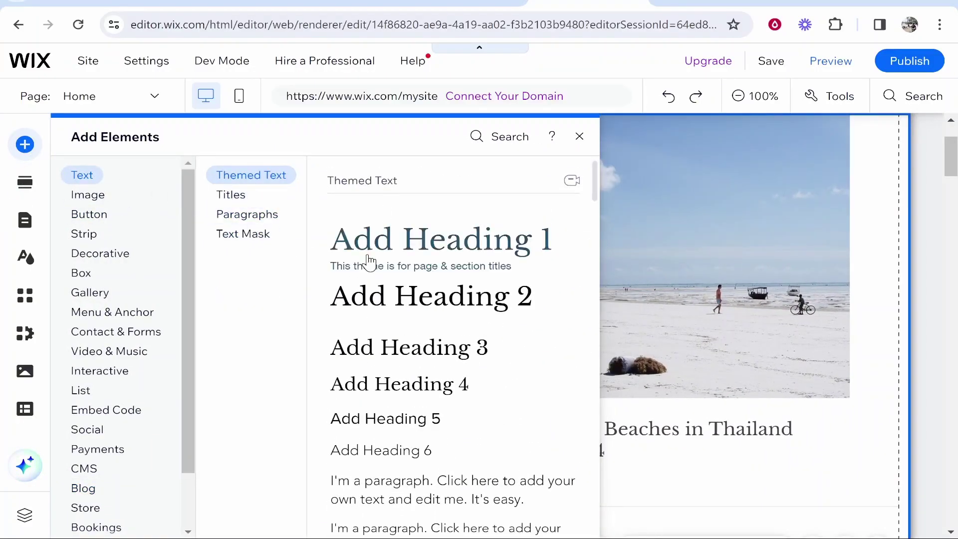
{"action": "left_click", "coordinate": [237, 219]}
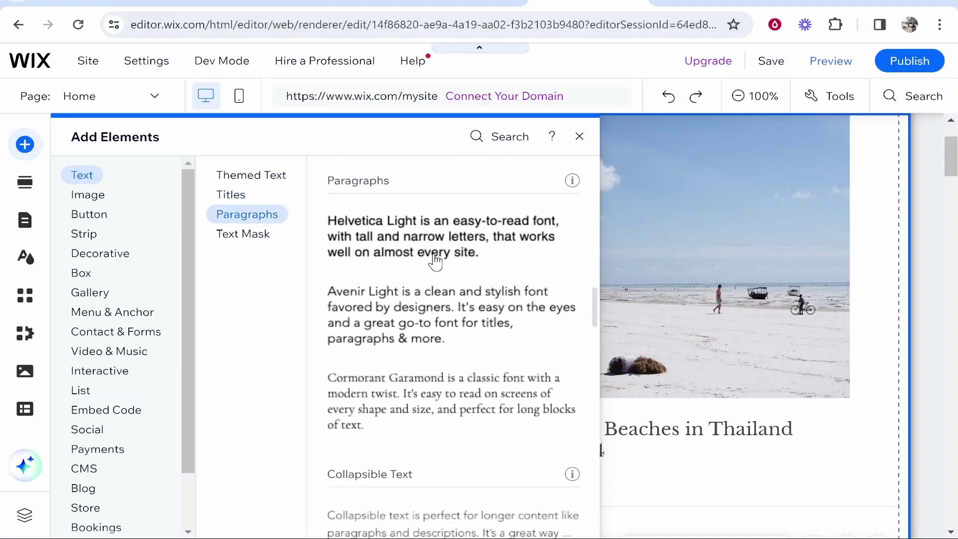
{"action": "left_click", "coordinate": [435, 261]}
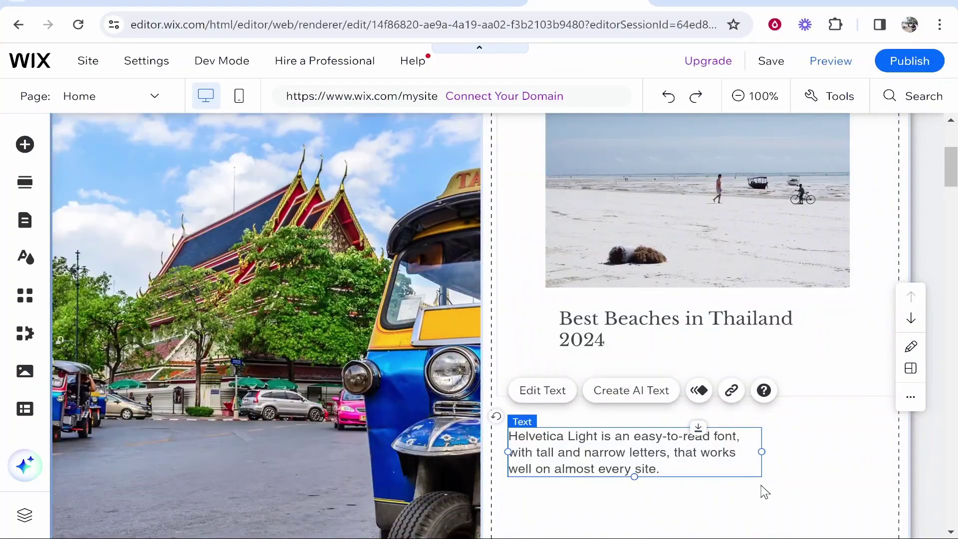
{"action": "left_click_drag", "start_coordinate": [762, 451], "coordinate": [887, 449]}
{"action": "scroll", "coordinate": [740, 415], "scroll_direction": "down", "scroll_amount": 3}
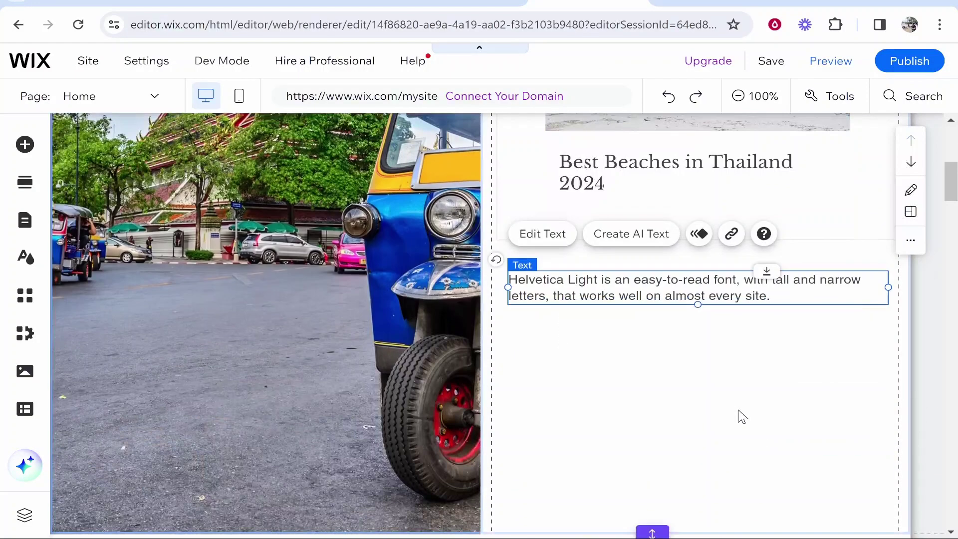
{"action": "scroll", "coordinate": [723, 374], "scroll_direction": "up", "scroll_amount": 1}
Replace the new paragraph's text with a greeting that gives the blogger's first name and "I love Thailand!", correcting "im" to "I'm".
{"action": "double_click", "coordinate": [775, 373]}
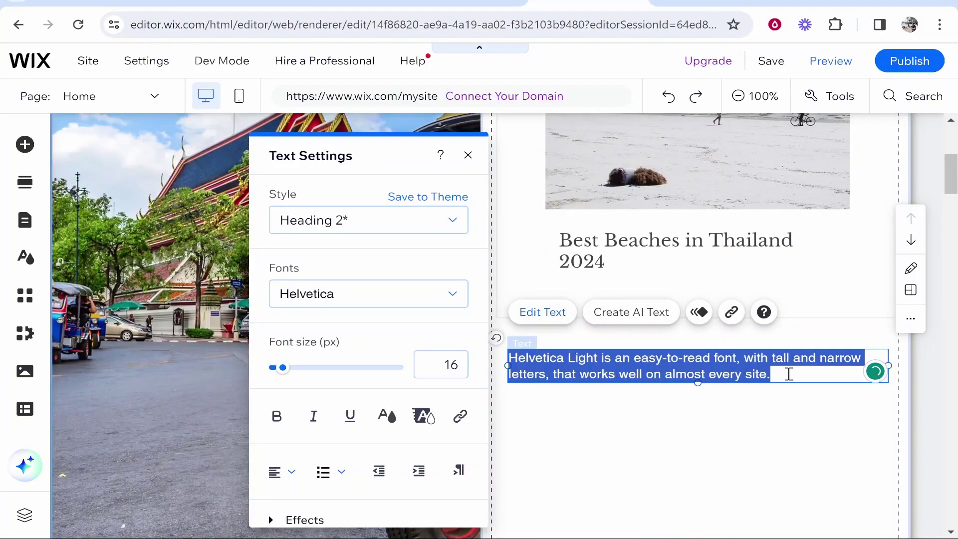
{"action": "type", "text": "Hi, im B"}
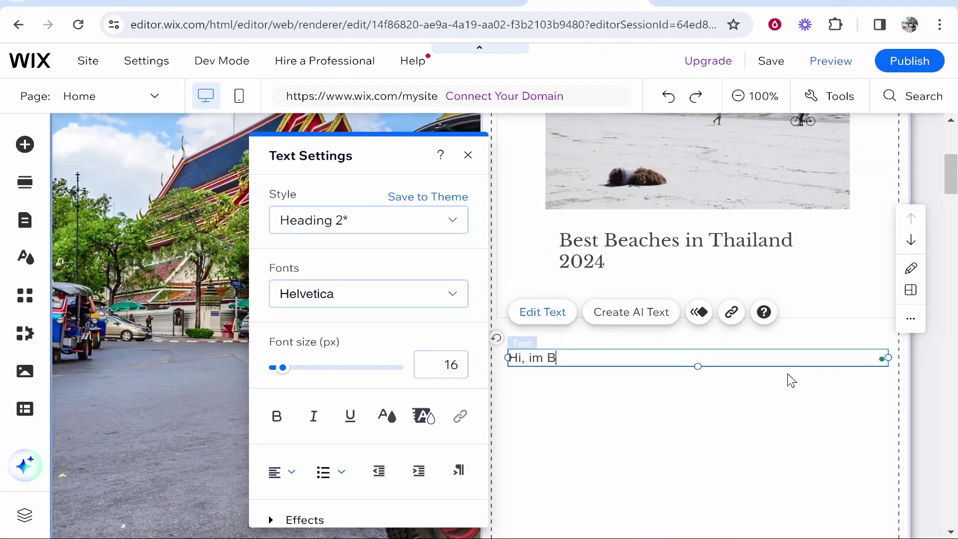
{"action": "type", "text": "radley and I love Thailand!"}
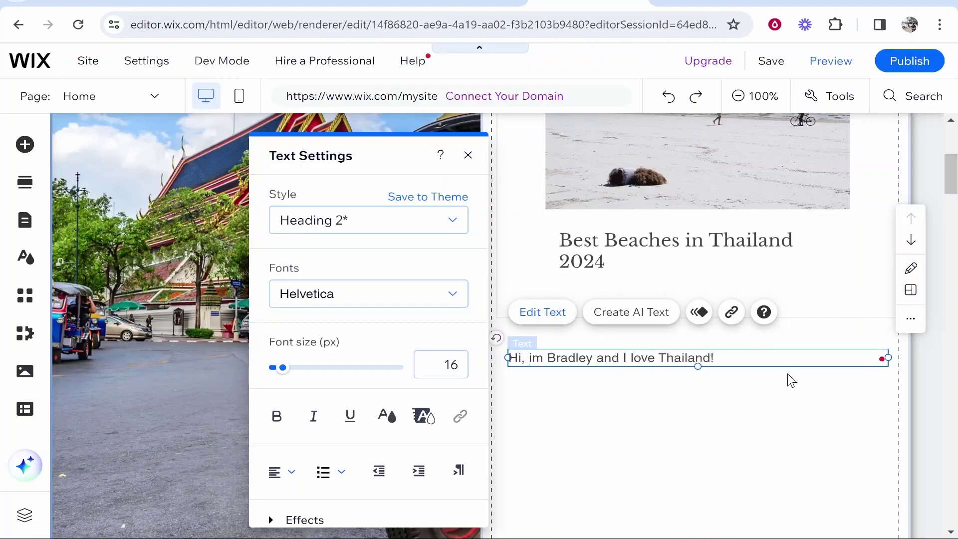
{"action": "left_click", "coordinate": [532, 358]}
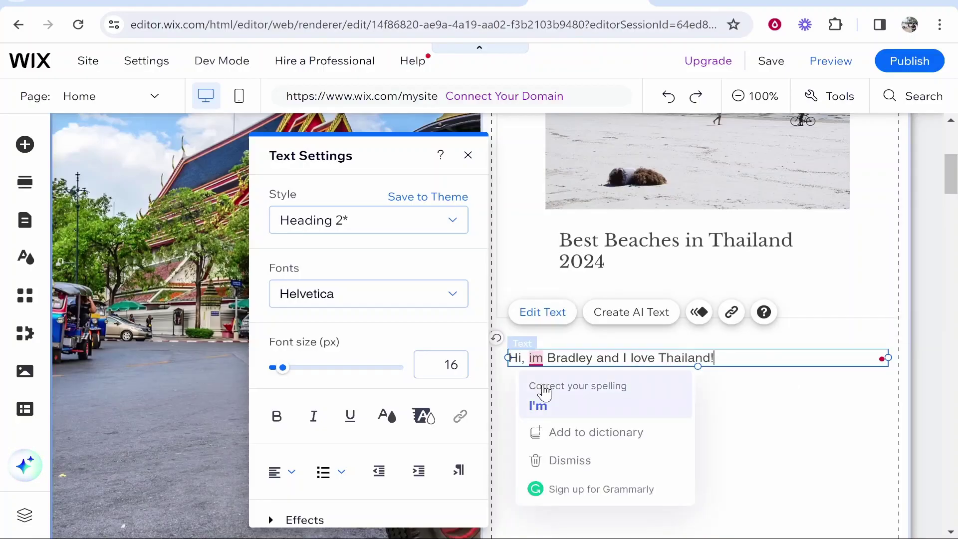
{"action": "left_click", "coordinate": [539, 403]}
Delete the About section with the blogger's portrait and introduction from the home page.
{"action": "key", "text": "ctrl+minus"}
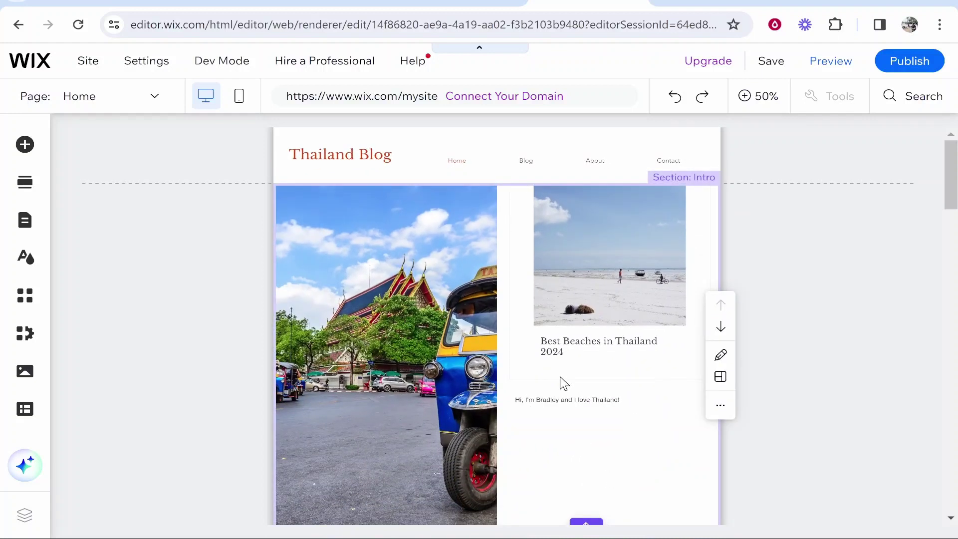
{"action": "scroll", "coordinate": [560, 377], "scroll_direction": "down", "scroll_amount": 6}
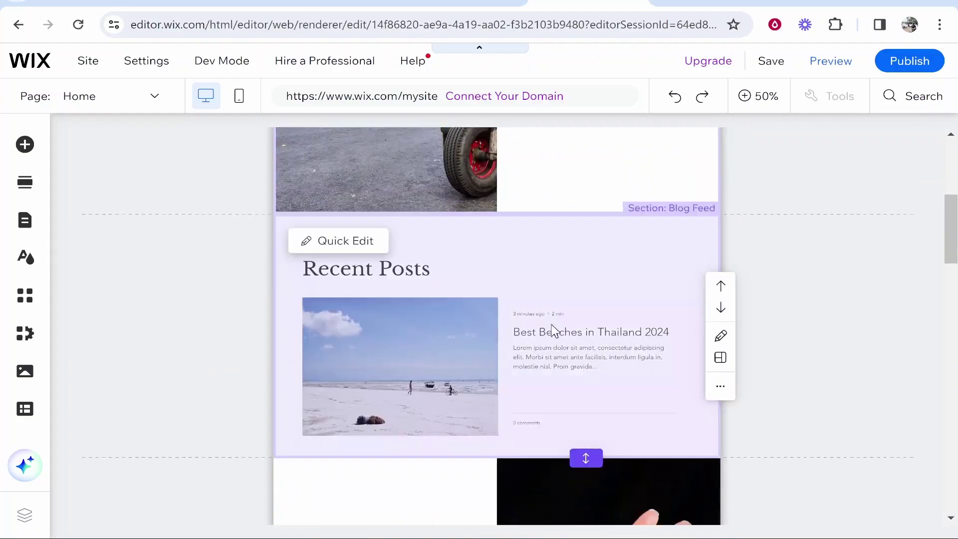
{"action": "scroll", "coordinate": [553, 330], "scroll_direction": "down", "scroll_amount": 8}
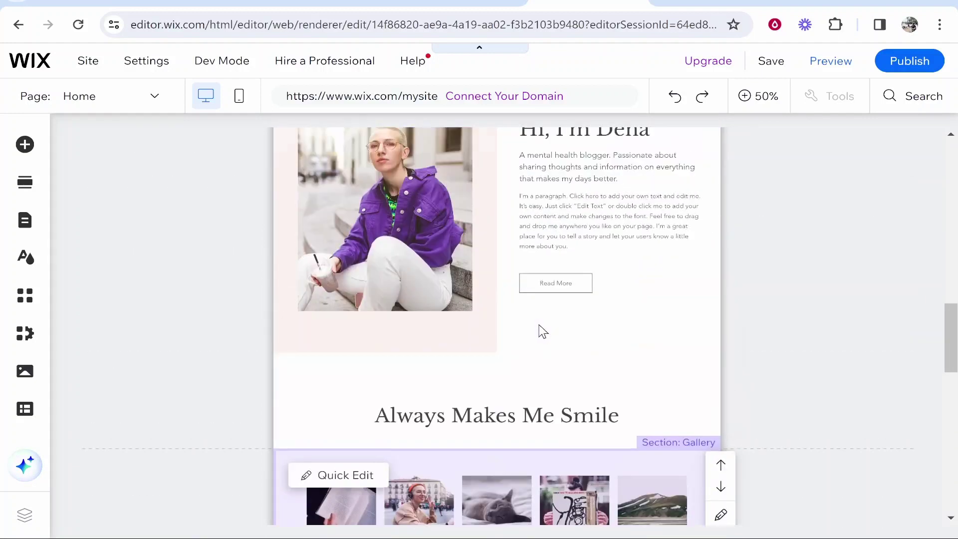
{"action": "scroll", "coordinate": [543, 331], "scroll_direction": "up", "scroll_amount": 8}
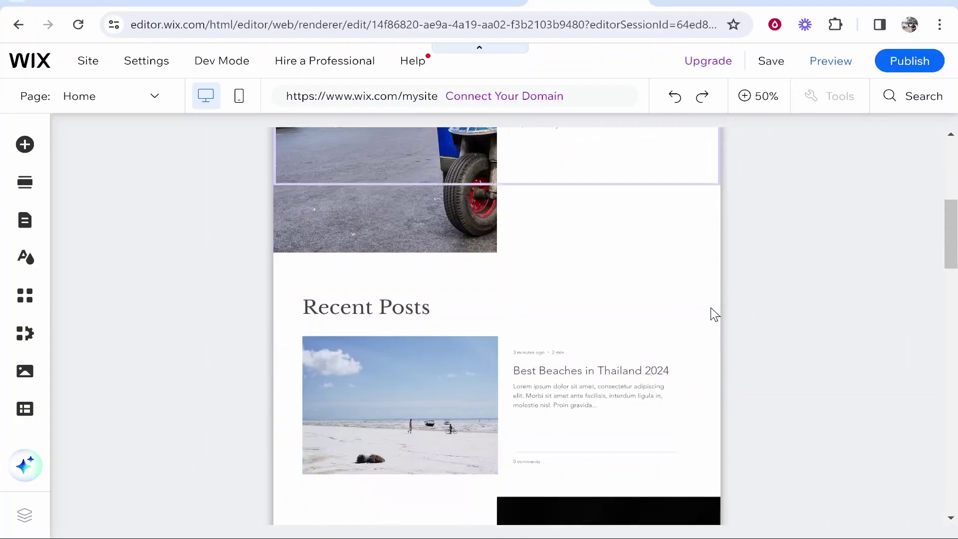
{"action": "scroll", "coordinate": [597, 402], "scroll_direction": "down", "scroll_amount": 5}
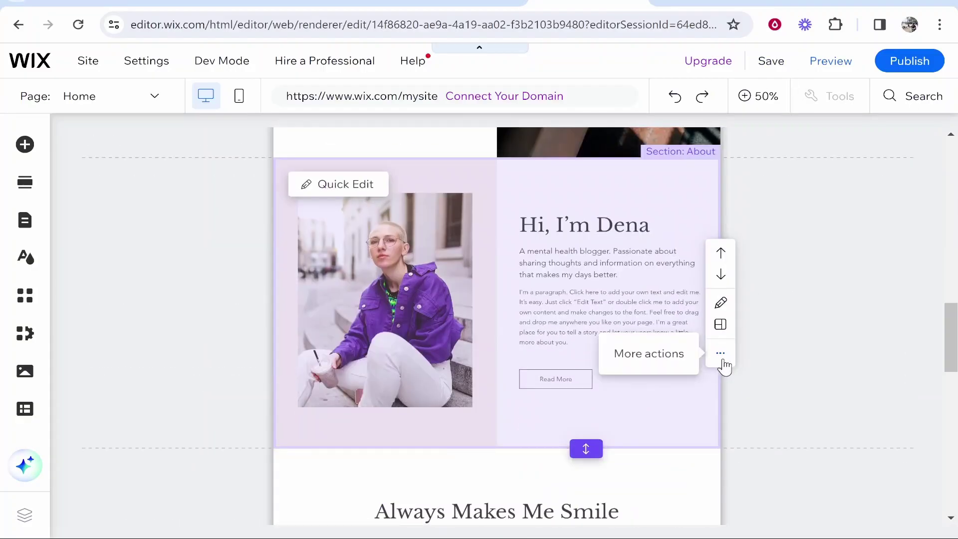
{"action": "left_click", "coordinate": [720, 353]}
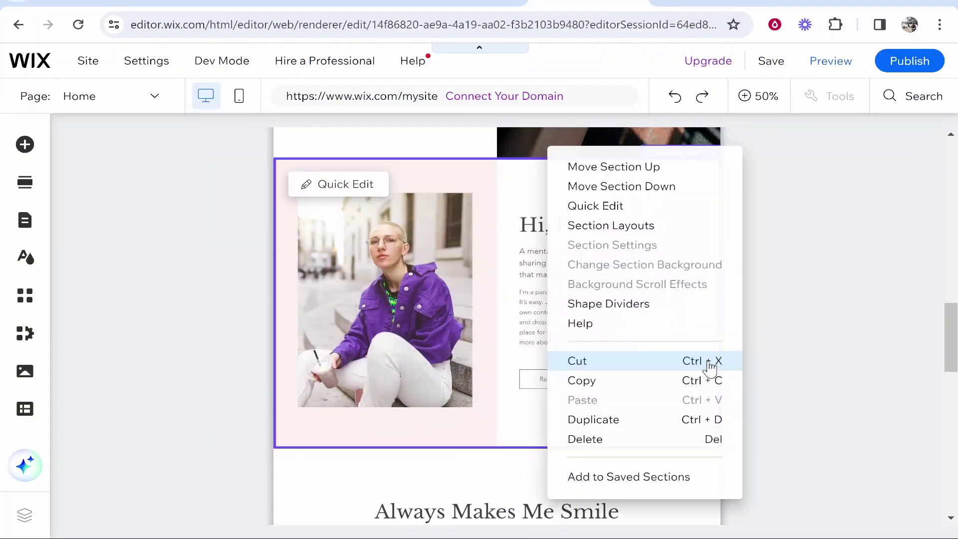
{"action": "left_click", "coordinate": [598, 439]}
Delete the "Join the Conversations" Subscribe section above the home page's footer.
{"action": "scroll", "coordinate": [549, 328], "scroll_direction": "down", "scroll_amount": 8}
{"action": "left_click", "coordinate": [491, 324]}
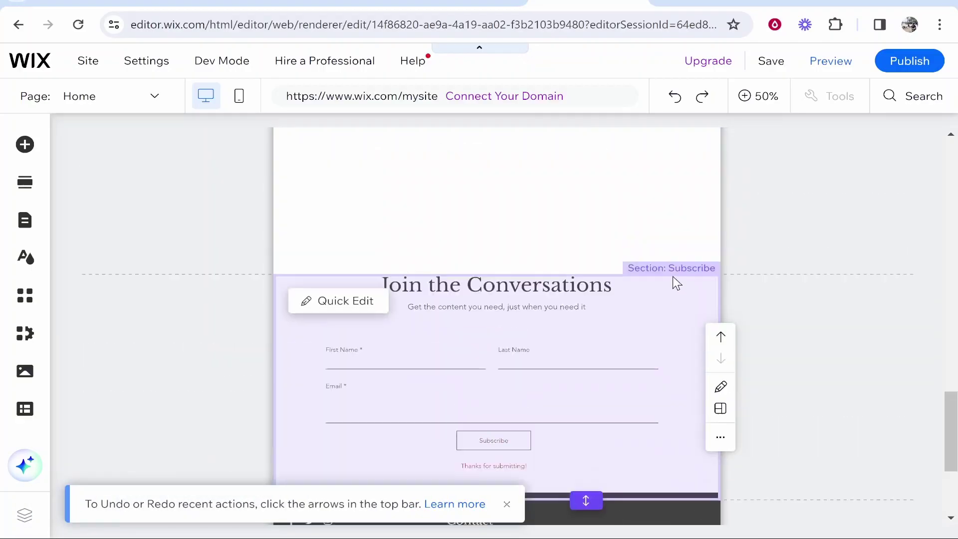
{"action": "left_click", "coordinate": [721, 438]}
{"action": "left_click", "coordinate": [581, 438]}
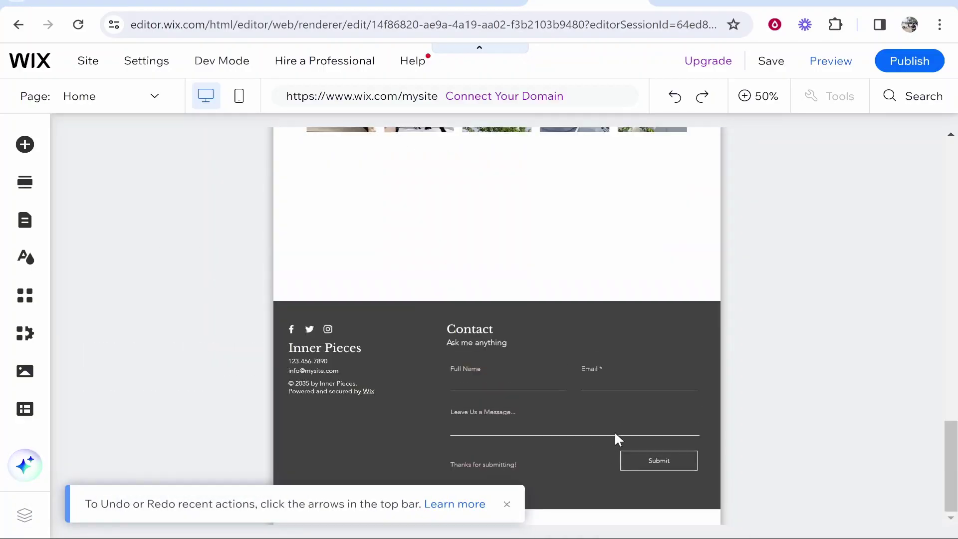
{"action": "scroll", "coordinate": [581, 437], "scroll_direction": "up", "scroll_amount": 15}
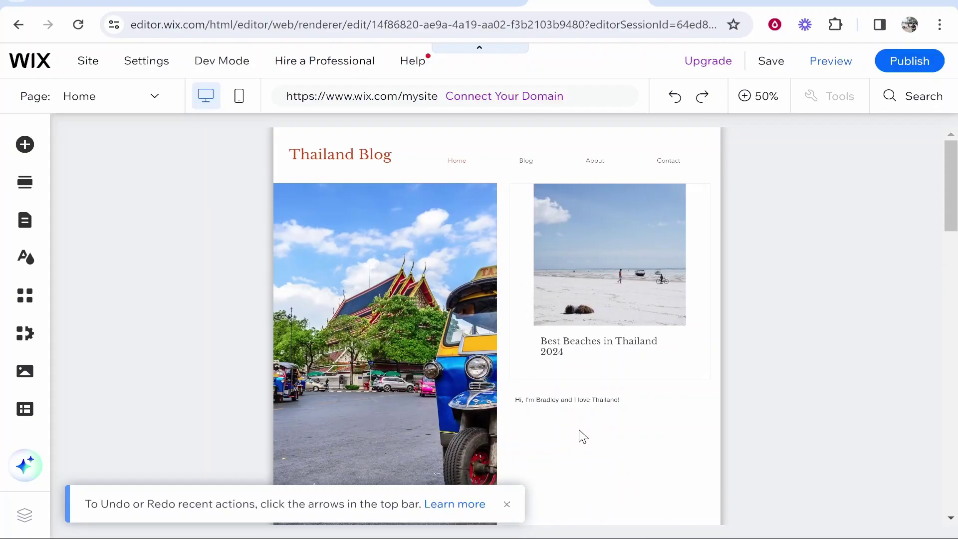
Switch to the Blog page and review its latest published posts in the blog dashboard, then return to the editor.
{"action": "left_click", "coordinate": [389, 195]}
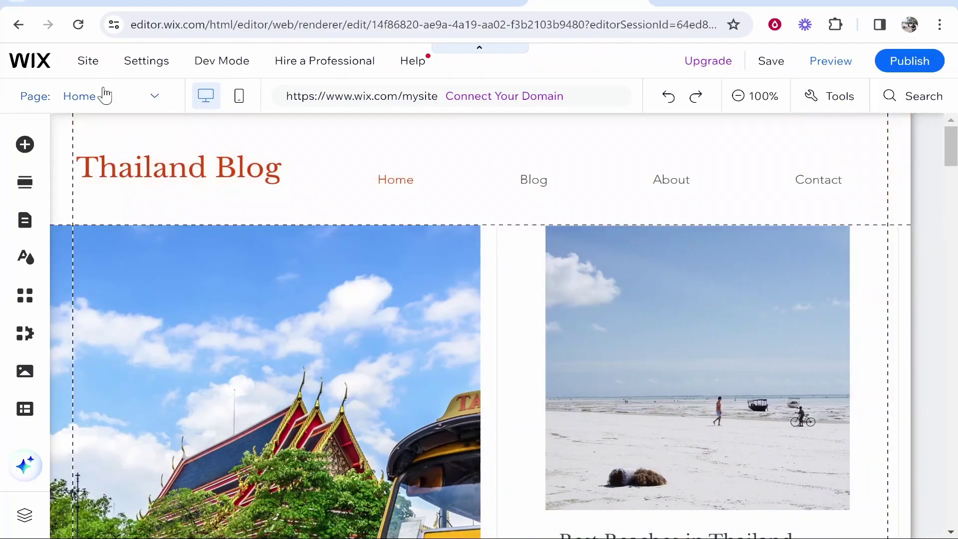
{"action": "left_click", "coordinate": [104, 95]}
{"action": "left_click", "coordinate": [25, 167]}
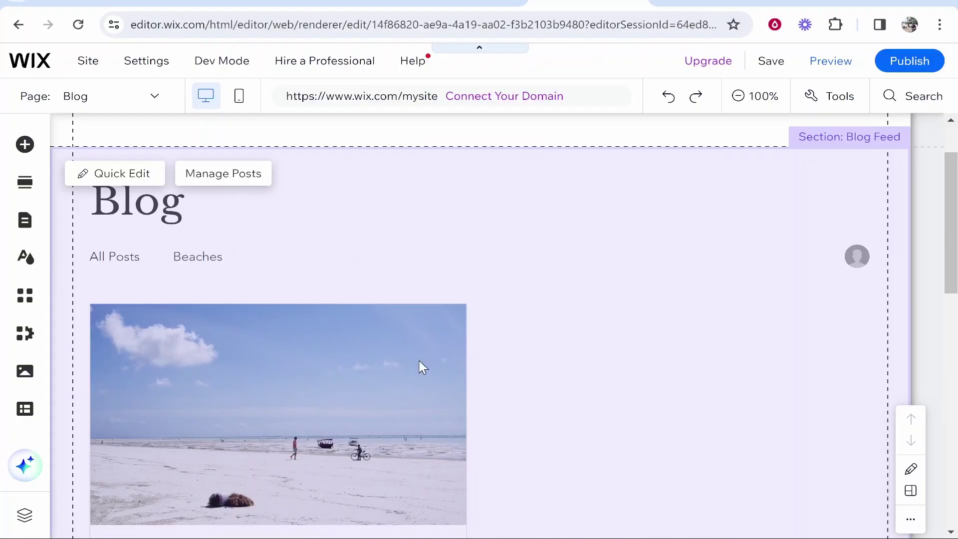
{"action": "left_click", "coordinate": [230, 173]}
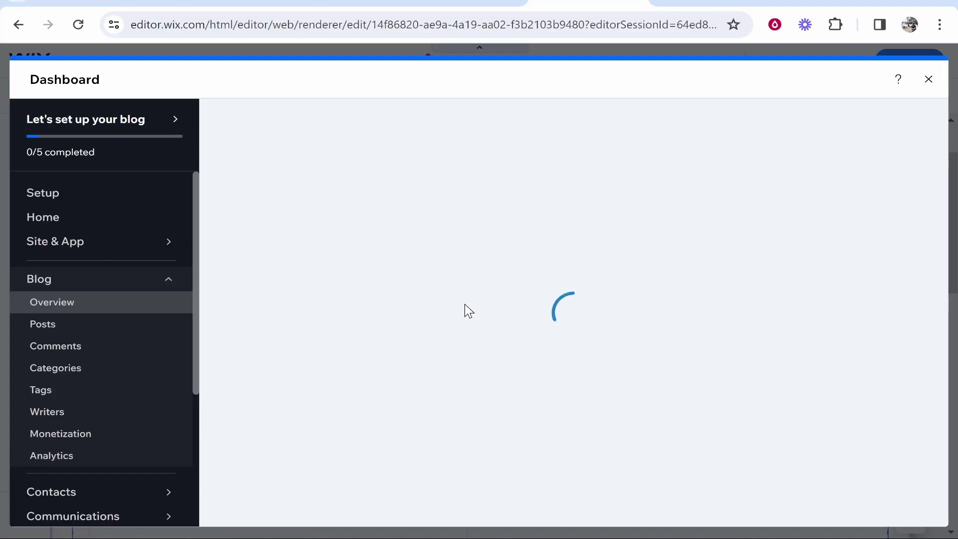
{"action": "scroll", "coordinate": [443, 313], "scroll_direction": "down", "scroll_amount": 6}
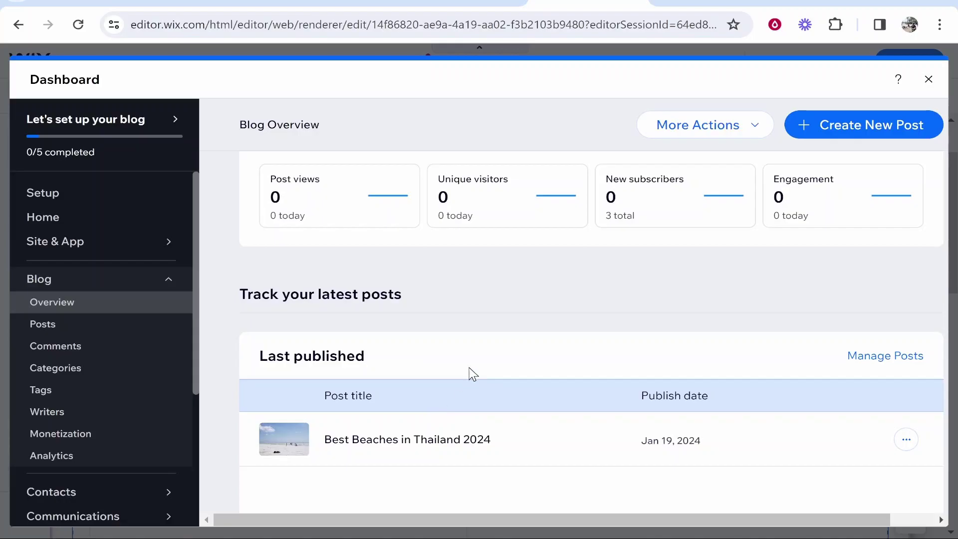
{"action": "scroll", "coordinate": [537, 358], "scroll_direction": "down", "scroll_amount": 2}
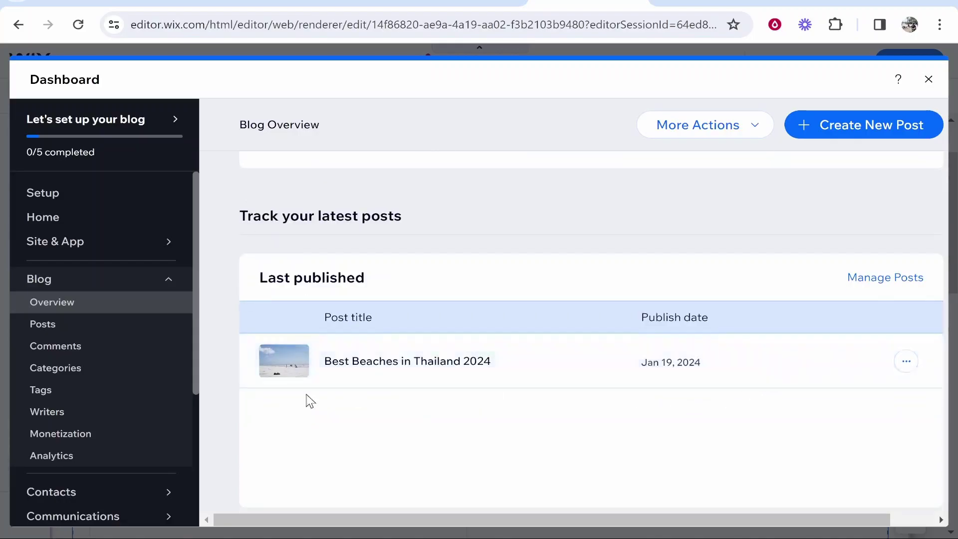
{"action": "left_click", "coordinate": [927, 81]}
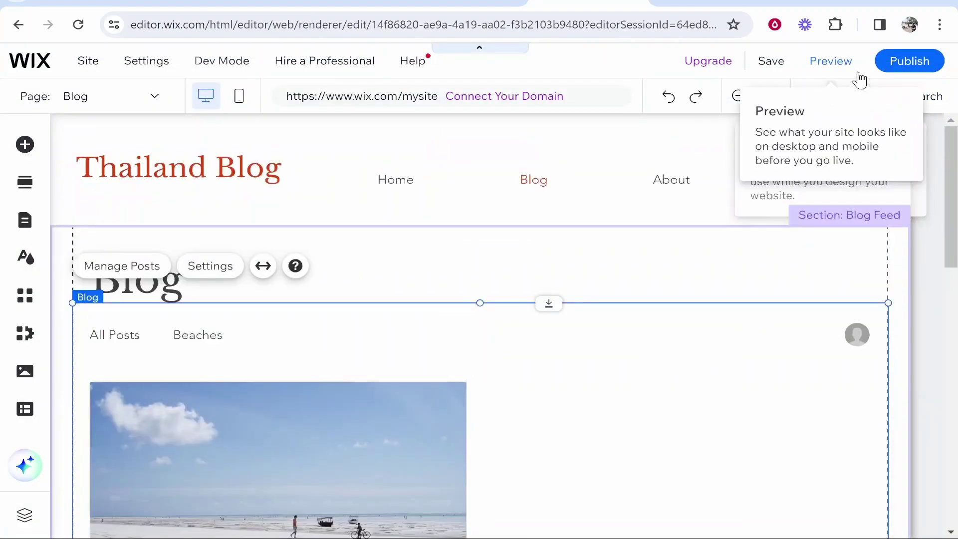
Save the site under the free Wix.com domain with the address ending "thailand-blog" and publish it.
{"action": "left_click", "coordinate": [771, 61]}
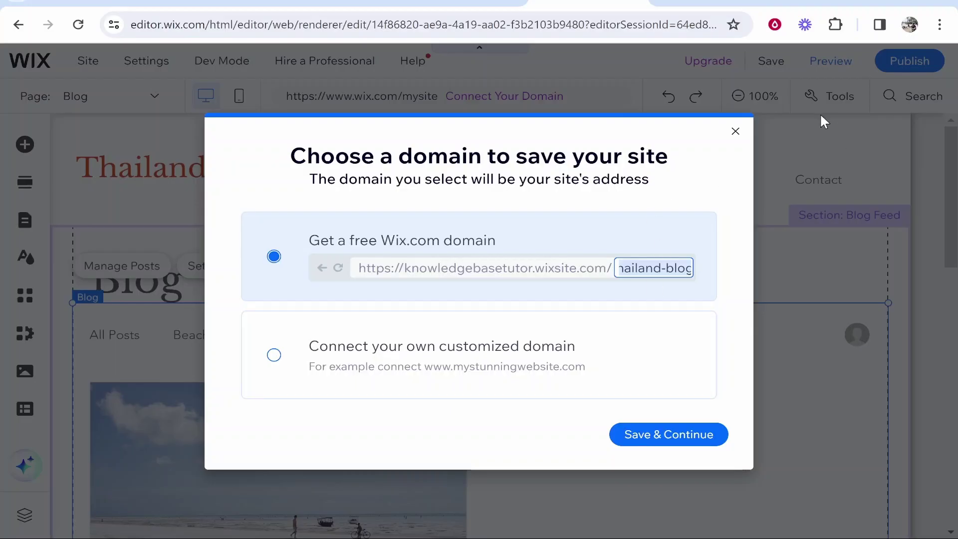
{"action": "left_click", "coordinate": [696, 436]}
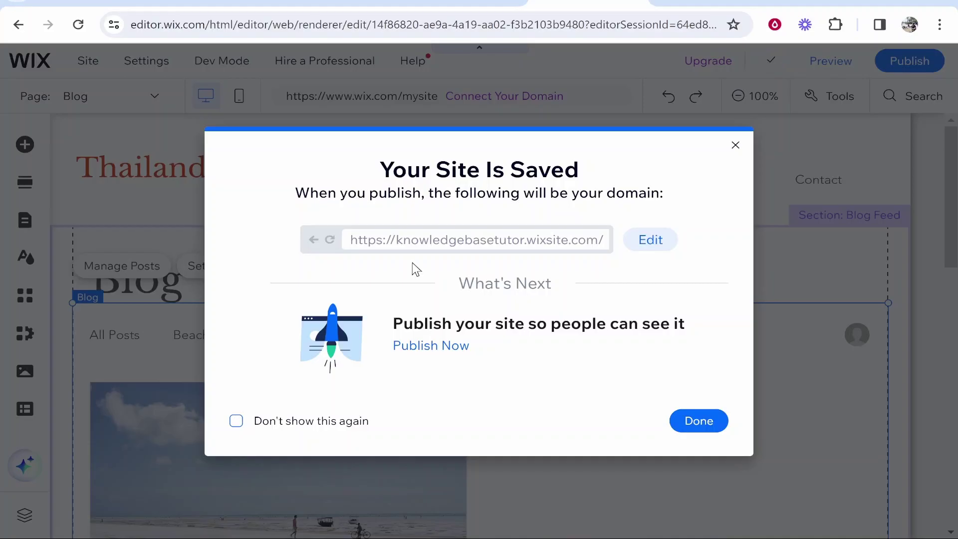
{"action": "left_click", "coordinate": [433, 347]}
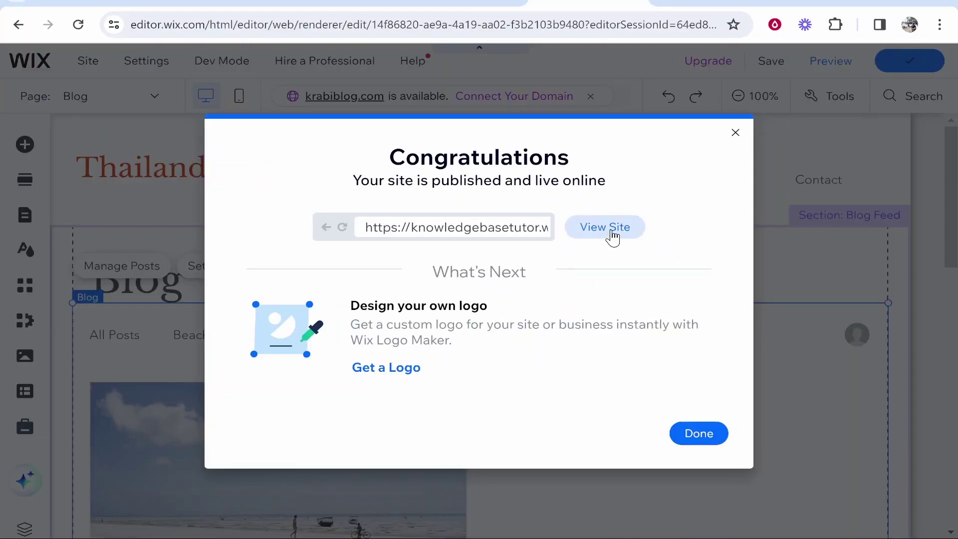
Open the published site and select its web address.
{"action": "left_click", "coordinate": [611, 234]}
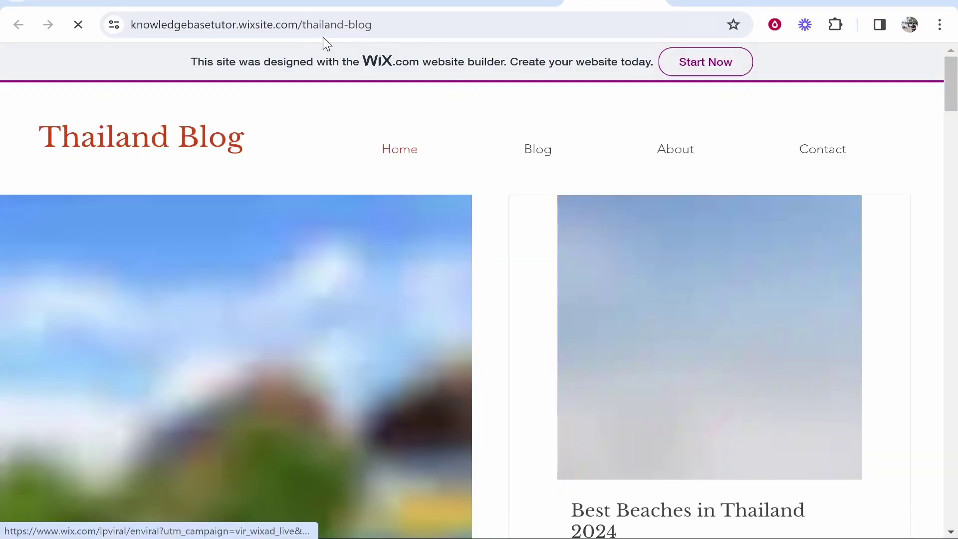
{"action": "left_click", "coordinate": [95, 28]}
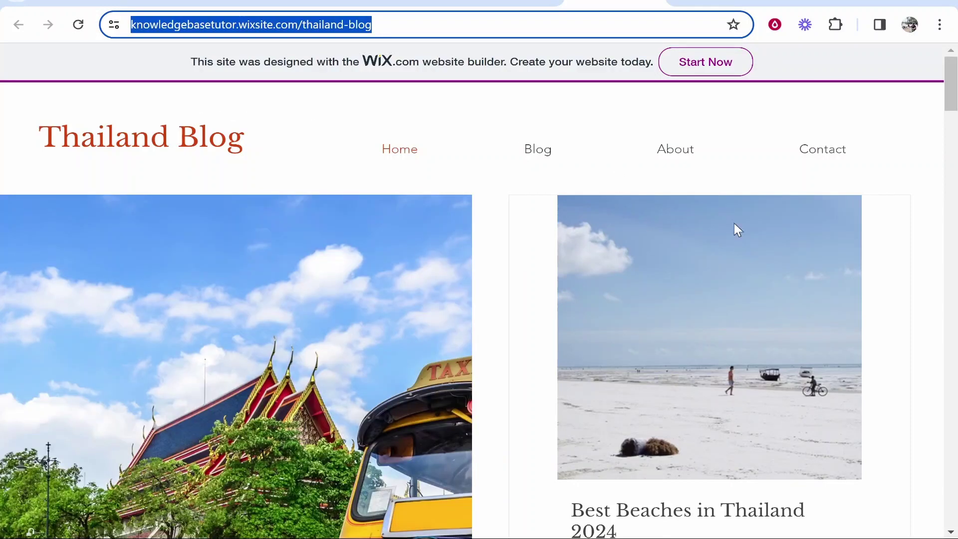
Open the "Best Beaches in Thailand 2024" post from the published home page and look through its content.
{"action": "scroll", "coordinate": [731, 272], "scroll_direction": "down", "scroll_amount": 5}
{"action": "scroll", "coordinate": [730, 271], "scroll_direction": "up", "scroll_amount": 5}
{"action": "scroll", "coordinate": [521, 284], "scroll_direction": "down", "scroll_amount": 3}
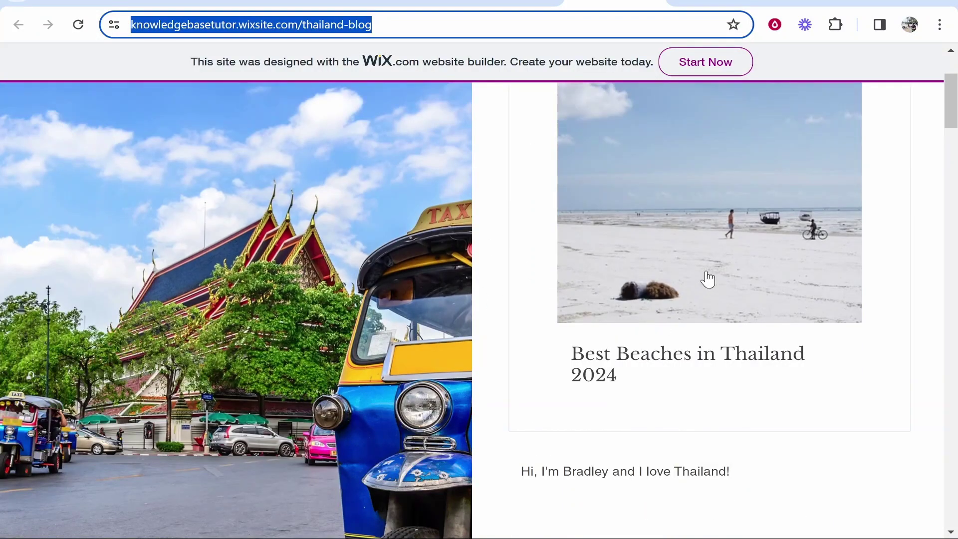
{"action": "left_click", "coordinate": [722, 296]}
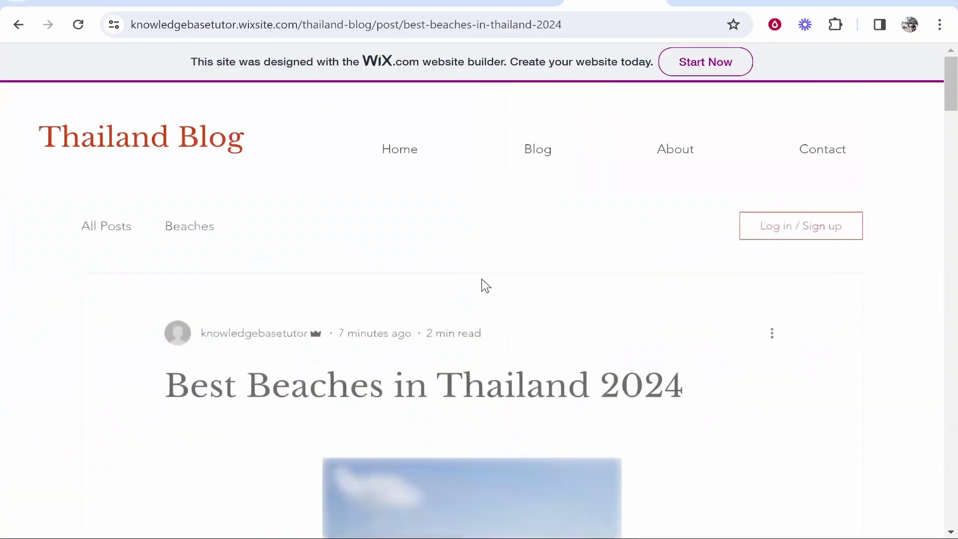
{"action": "scroll", "coordinate": [481, 281], "scroll_direction": "down", "scroll_amount": 10}
{"action": "scroll", "coordinate": [388, 278], "scroll_direction": "down", "scroll_amount": 5}
{"action": "scroll", "coordinate": [132, 188], "scroll_direction": "up", "scroll_amount": 15}
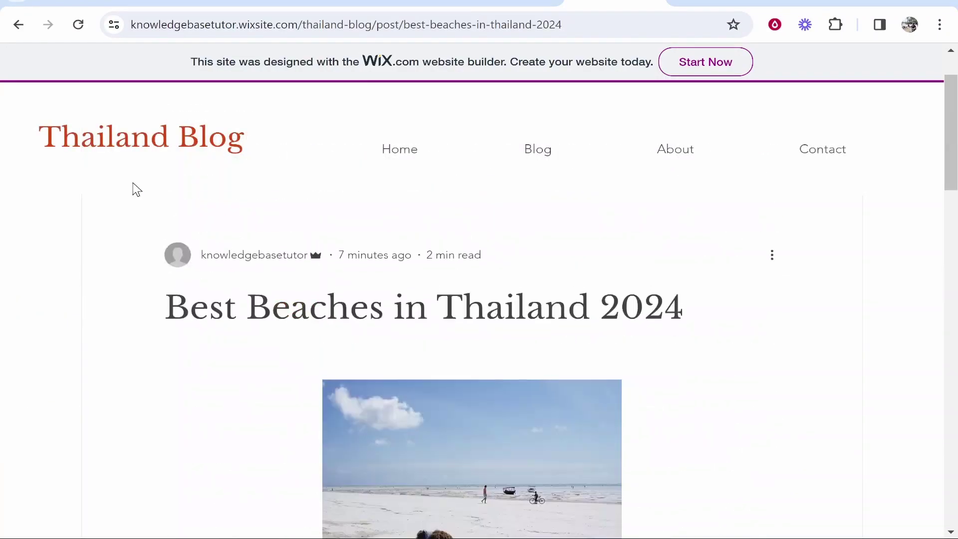
Go back to the published site's Home page and review its sections down to "Join the Conversations".
{"action": "left_click", "coordinate": [394, 149]}
{"action": "scroll", "coordinate": [452, 194], "scroll_direction": "down", "scroll_amount": 10}
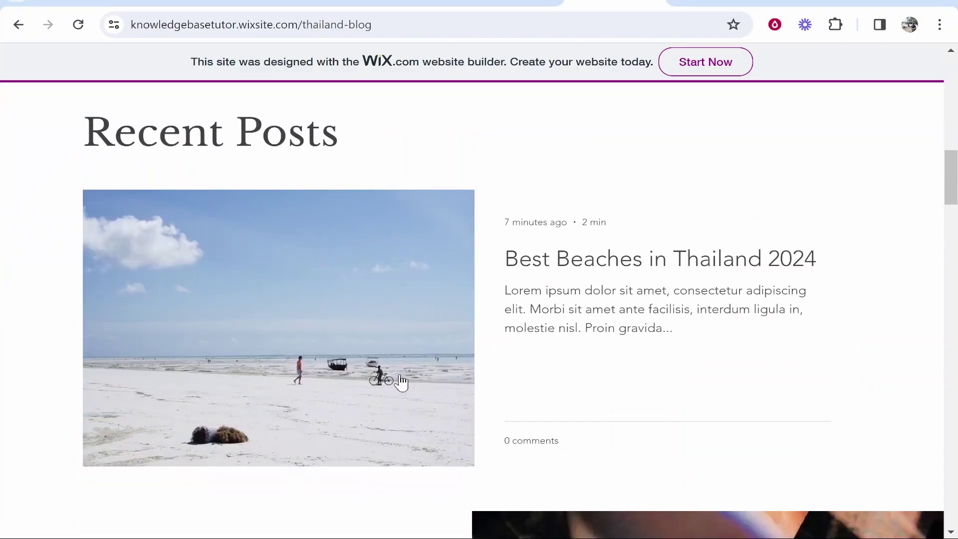
{"action": "scroll", "coordinate": [459, 329], "scroll_direction": "down", "scroll_amount": 1}
{"action": "scroll", "coordinate": [444, 340], "scroll_direction": "down", "scroll_amount": 10}
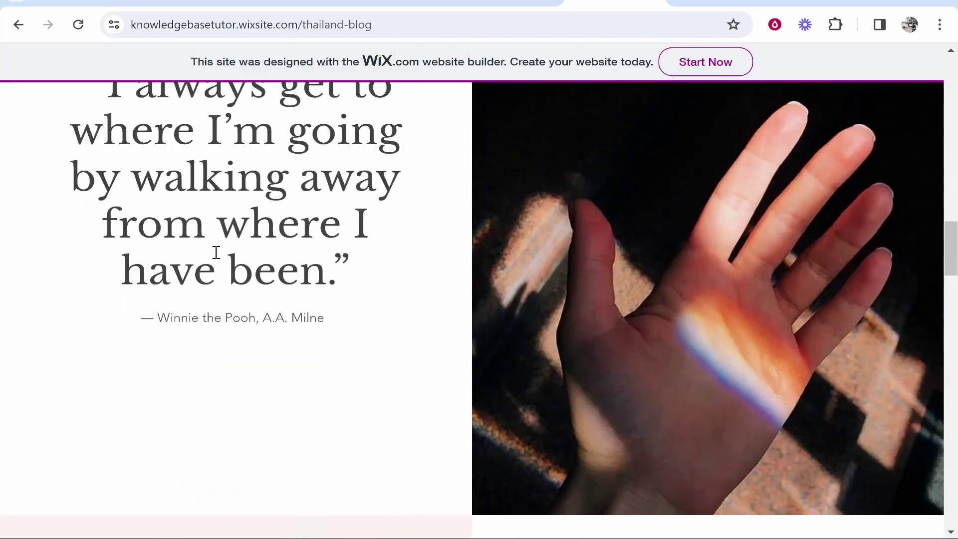
{"action": "scroll", "coordinate": [399, 272], "scroll_direction": "down", "scroll_amount": 12}
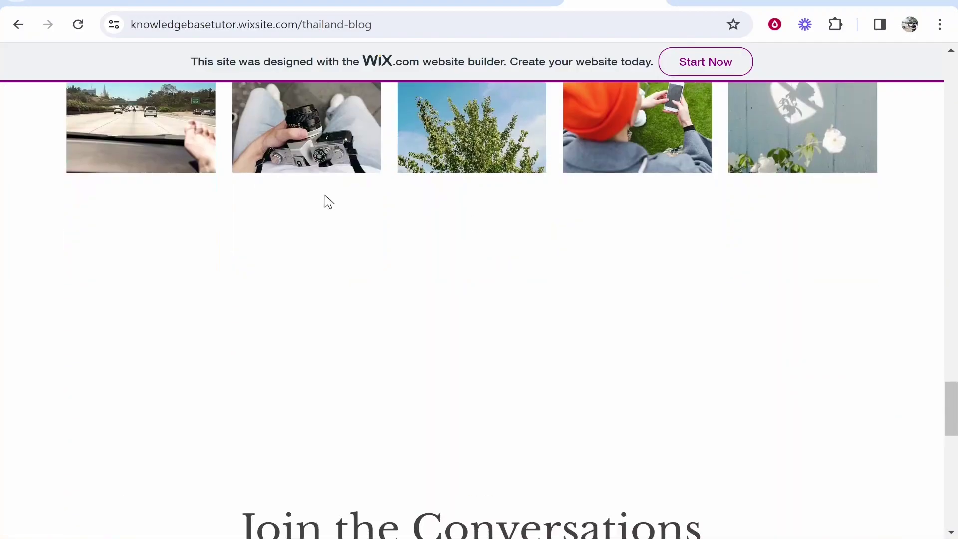
{"action": "scroll", "coordinate": [469, 301], "scroll_direction": "up", "scroll_amount": 20}
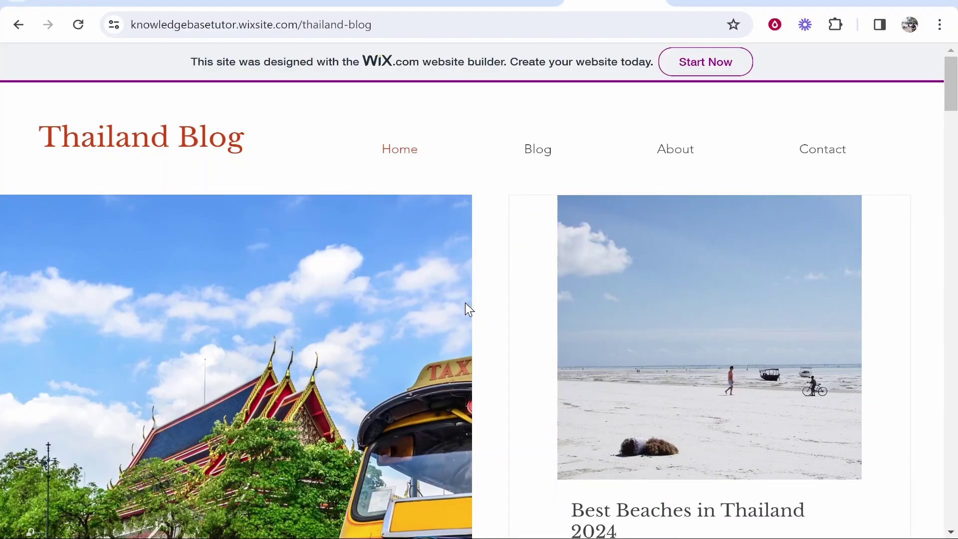
Return to the Wix editor, close the publishing confirmation, and dismiss the "Edit your site for mobile" prompt.
{"action": "key", "text": "ctrl+shift+Tab"}
{"action": "left_click", "coordinate": [735, 132]}
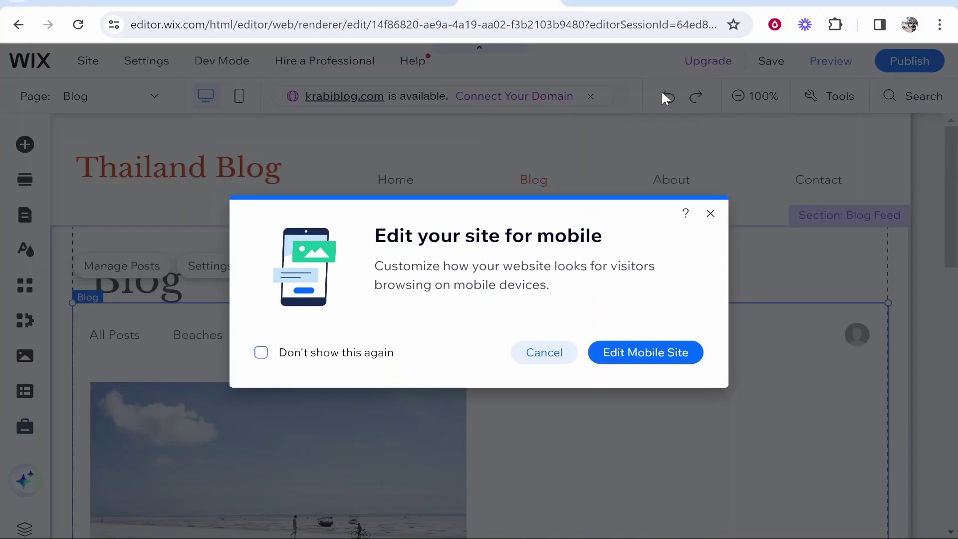
{"action": "left_click", "coordinate": [710, 214]}
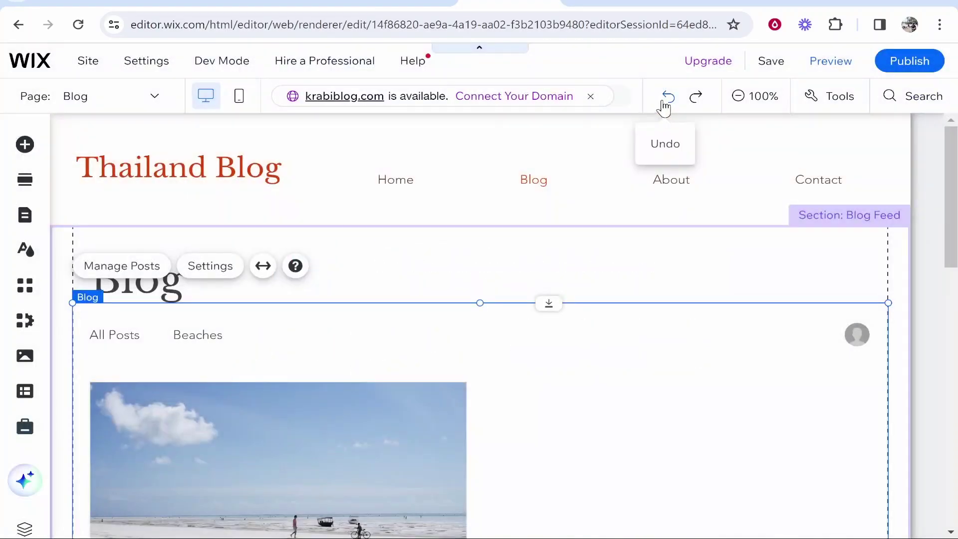